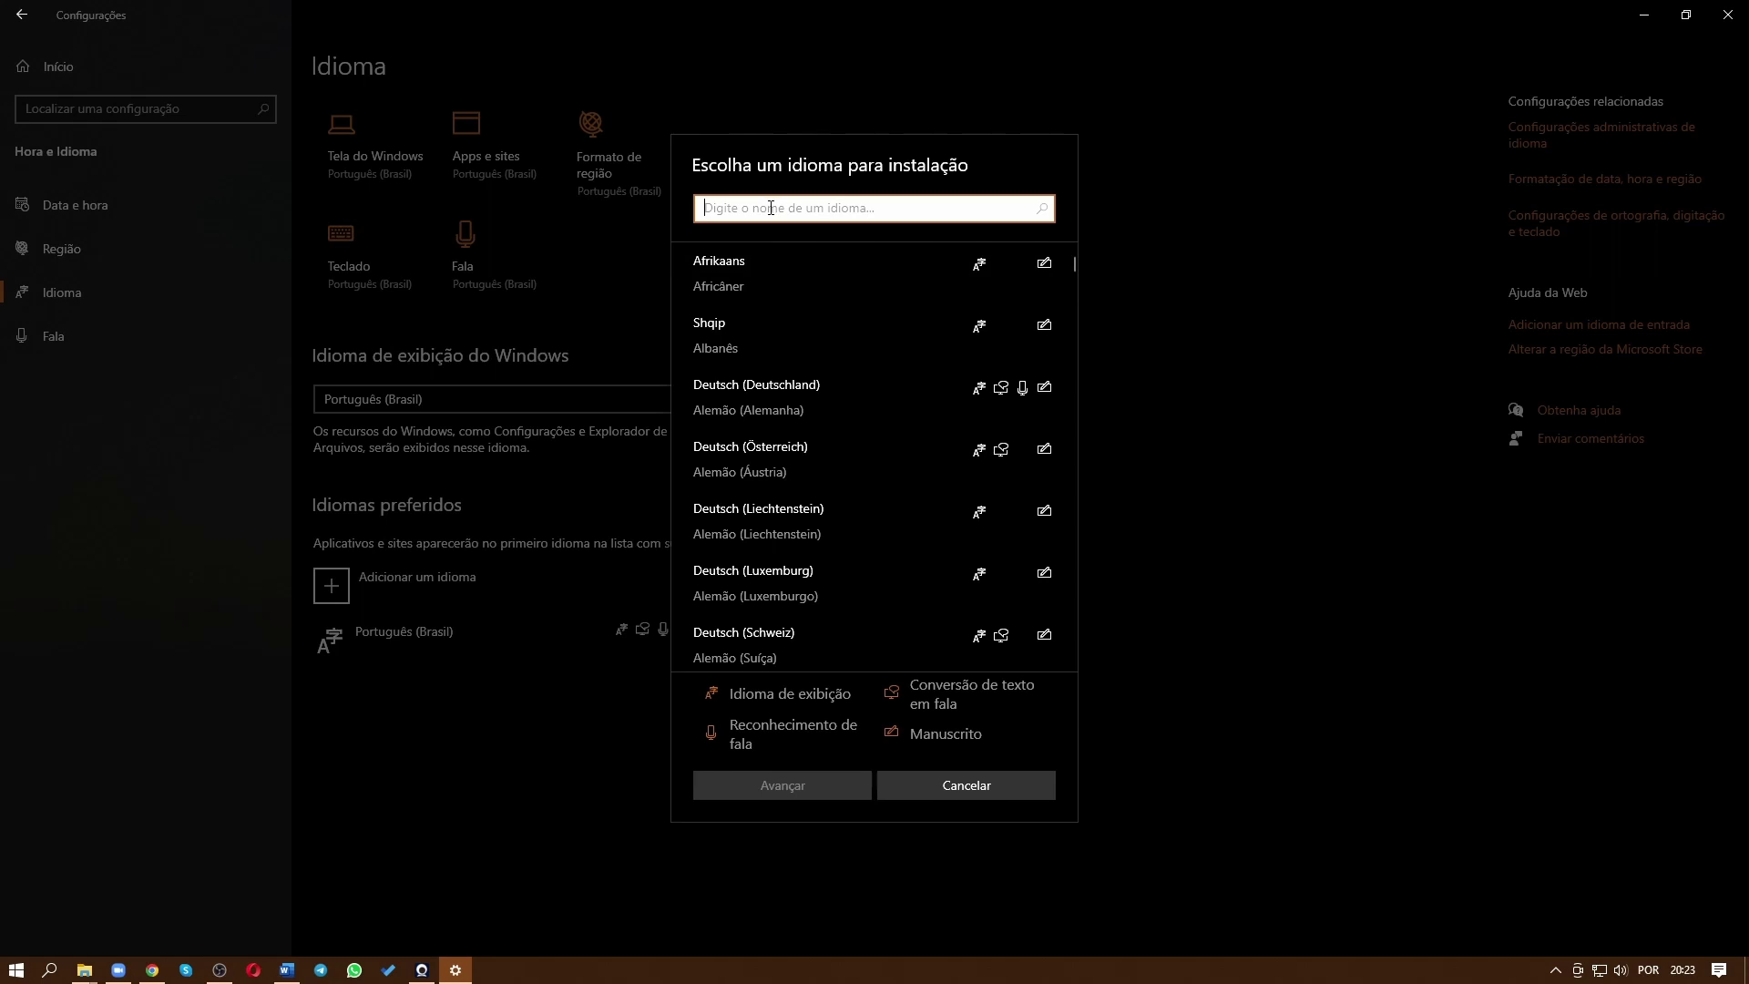
Search the installable languages for "russo", choose Русский (Russo), and install it without making it the Windows display language
type("russo")
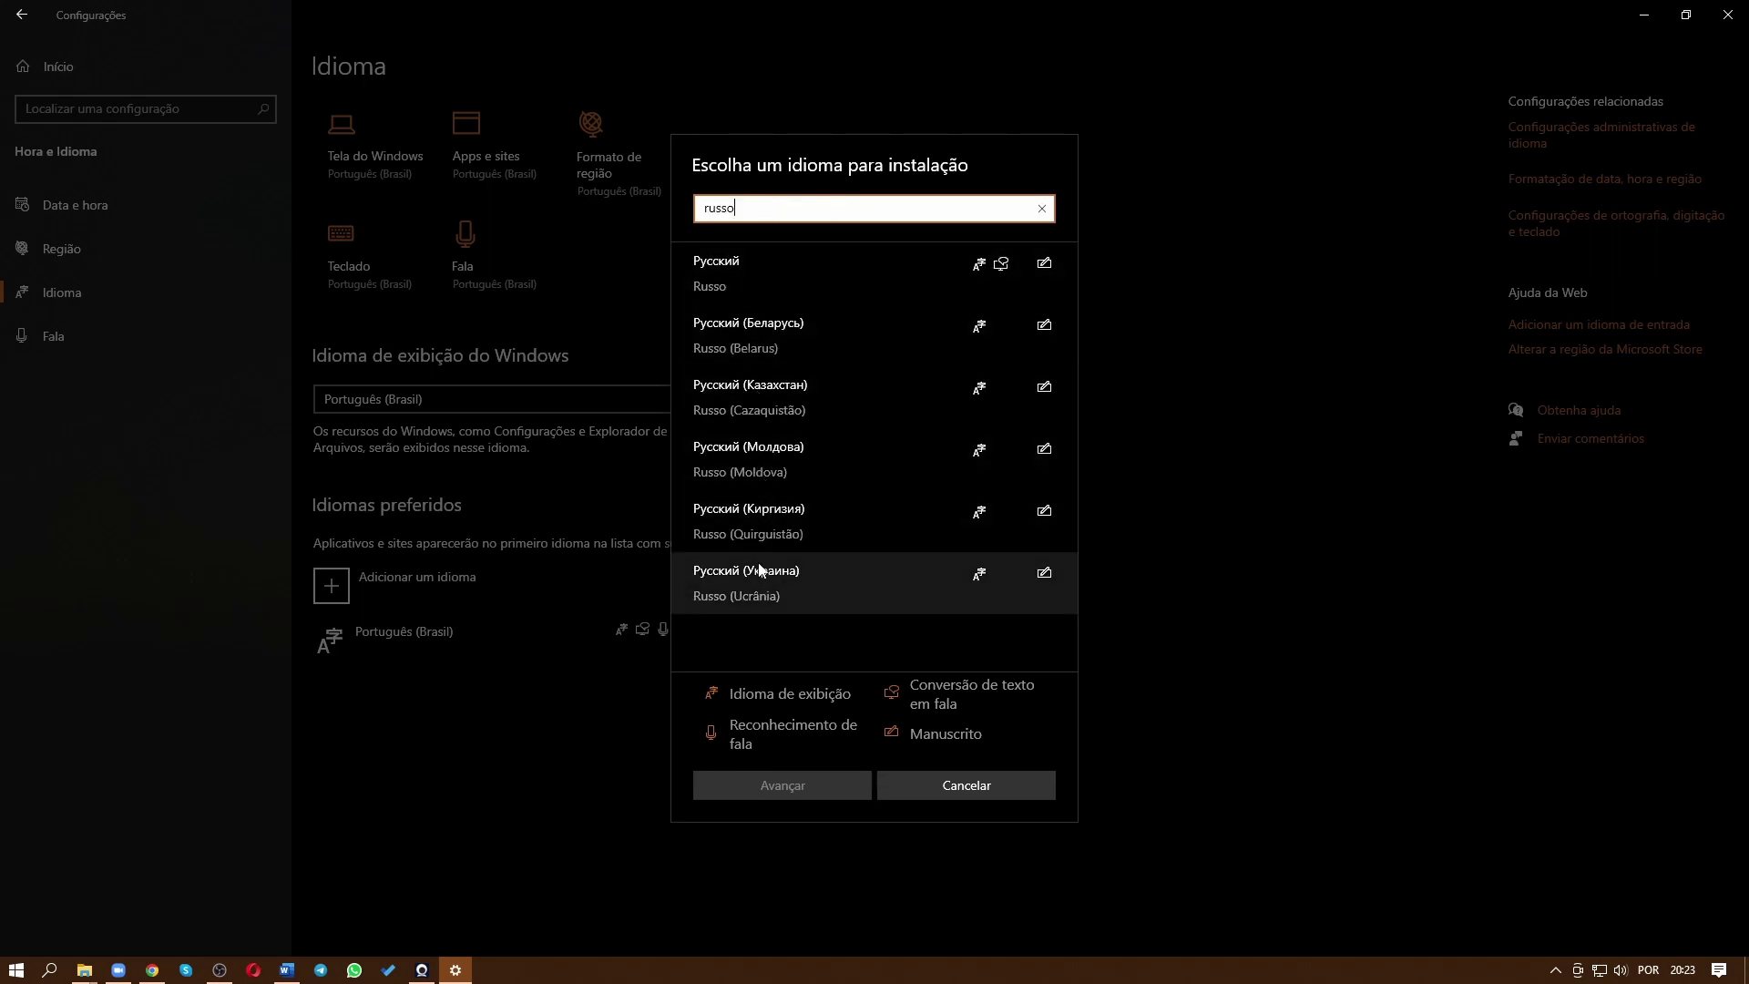
left_click(748, 277)
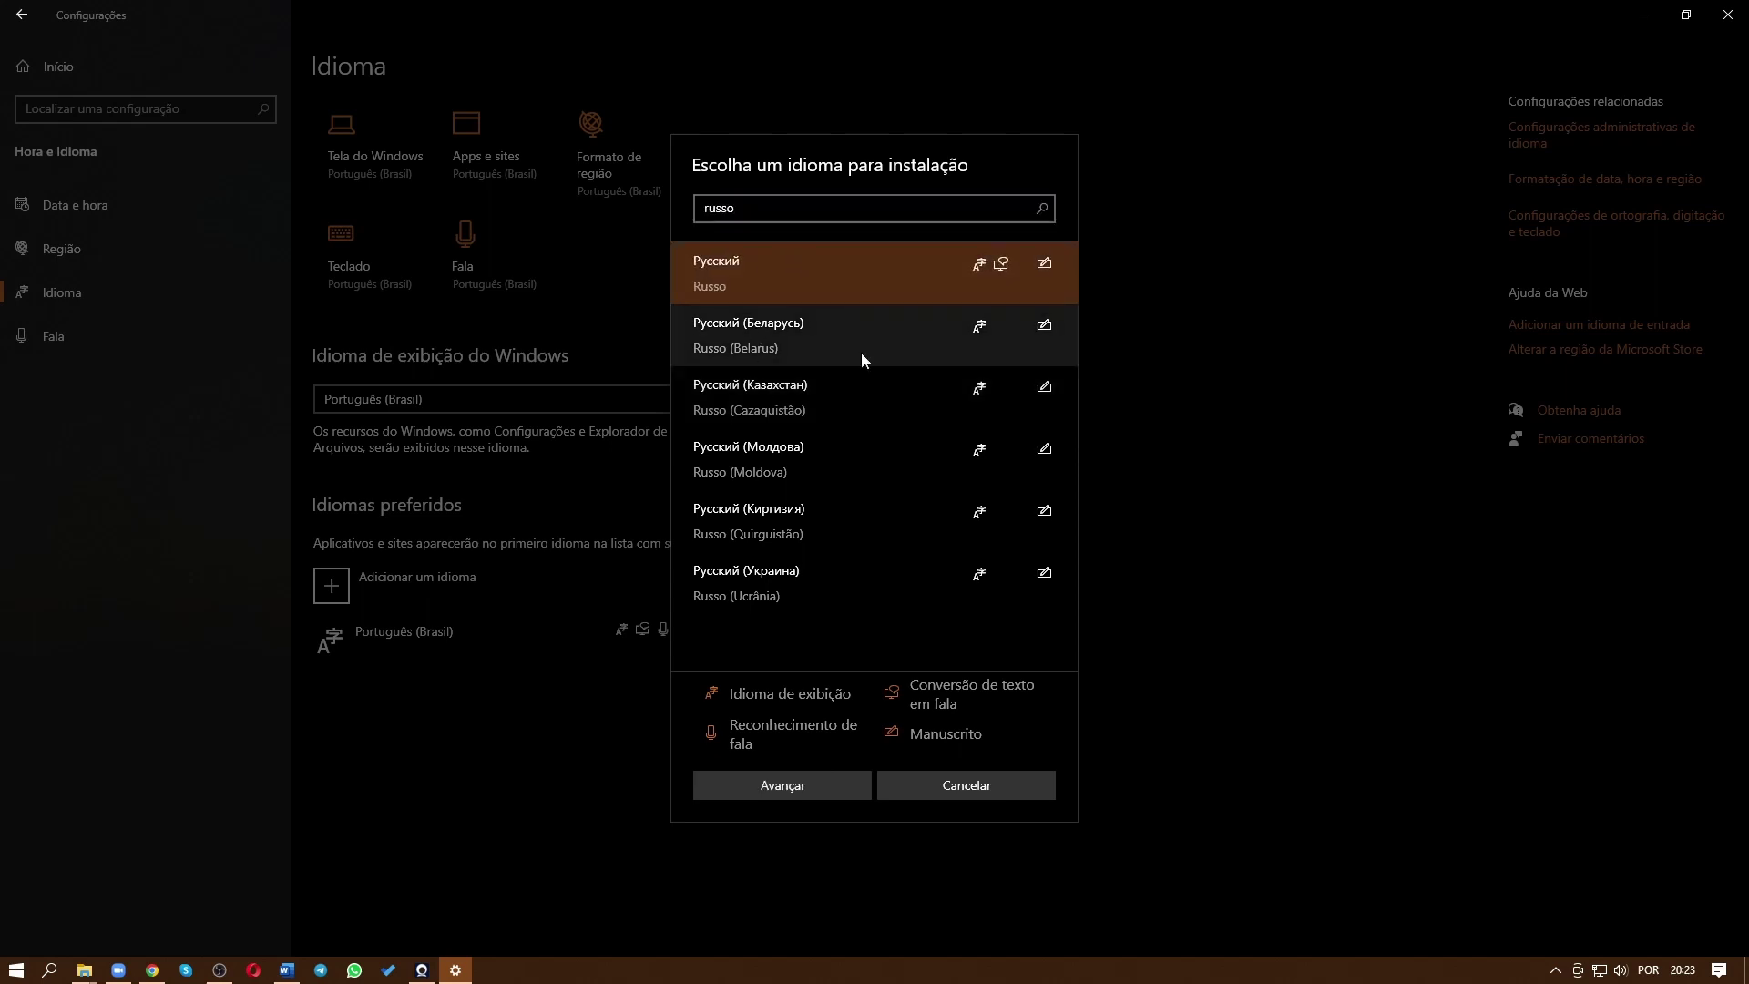
left_click(801, 793)
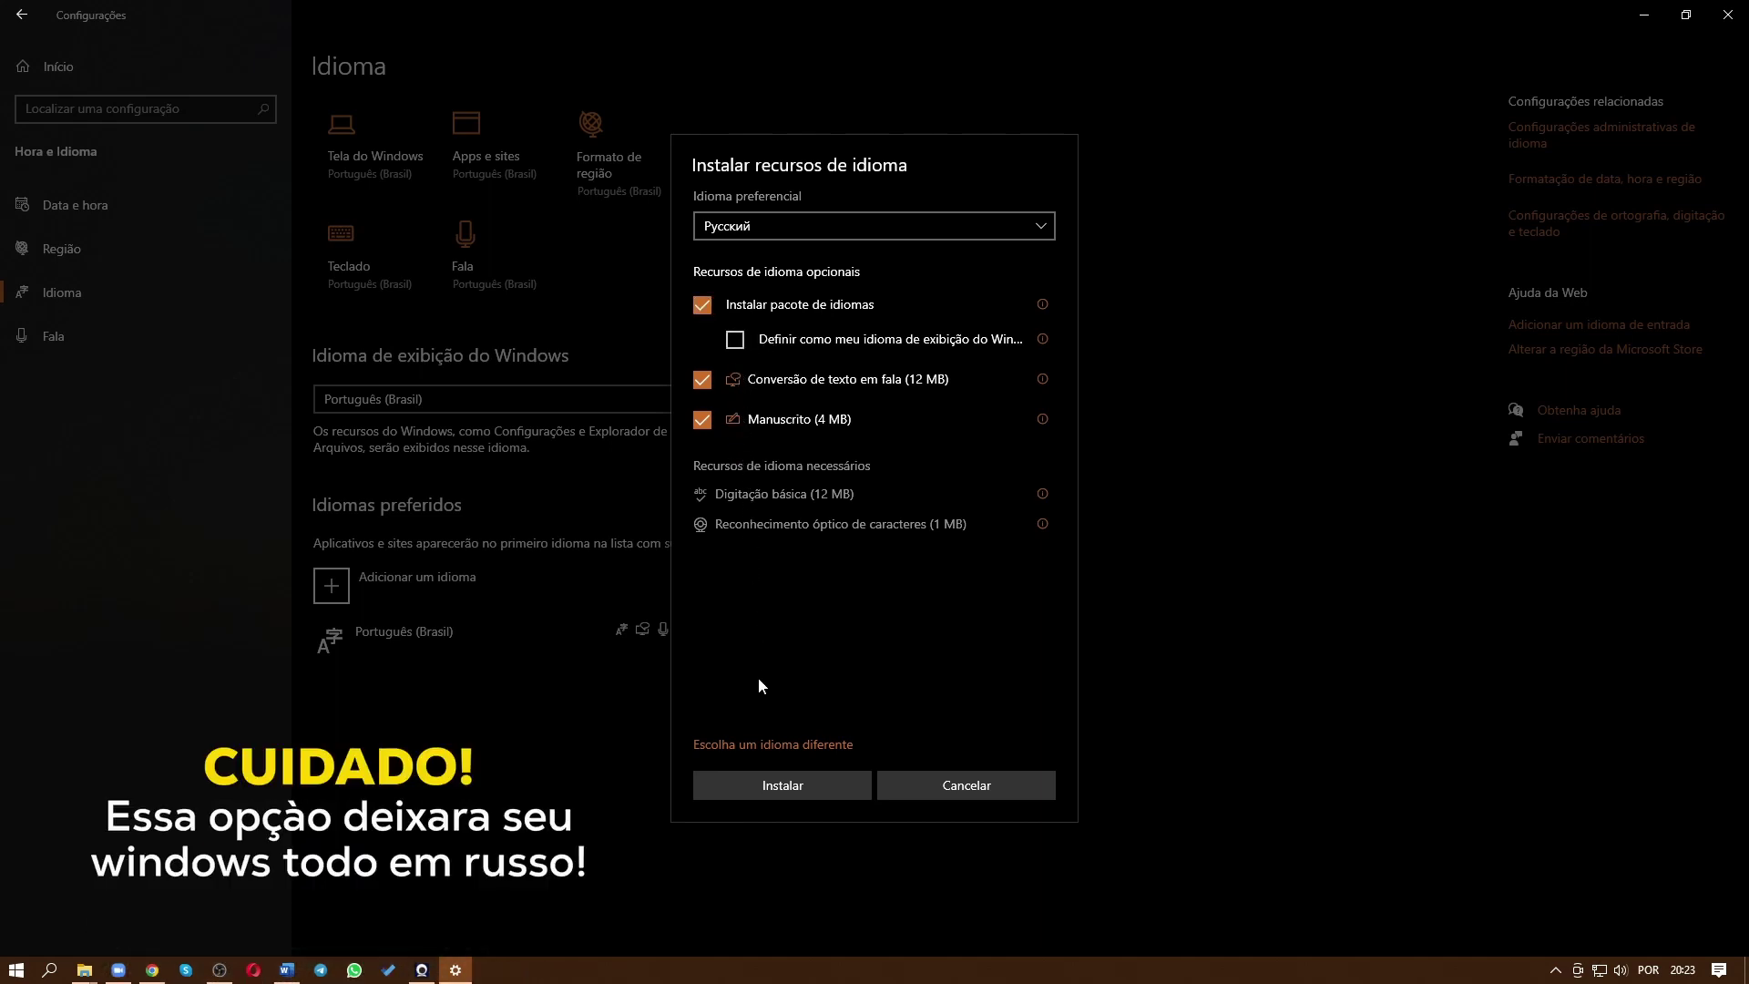
left_click(785, 796)
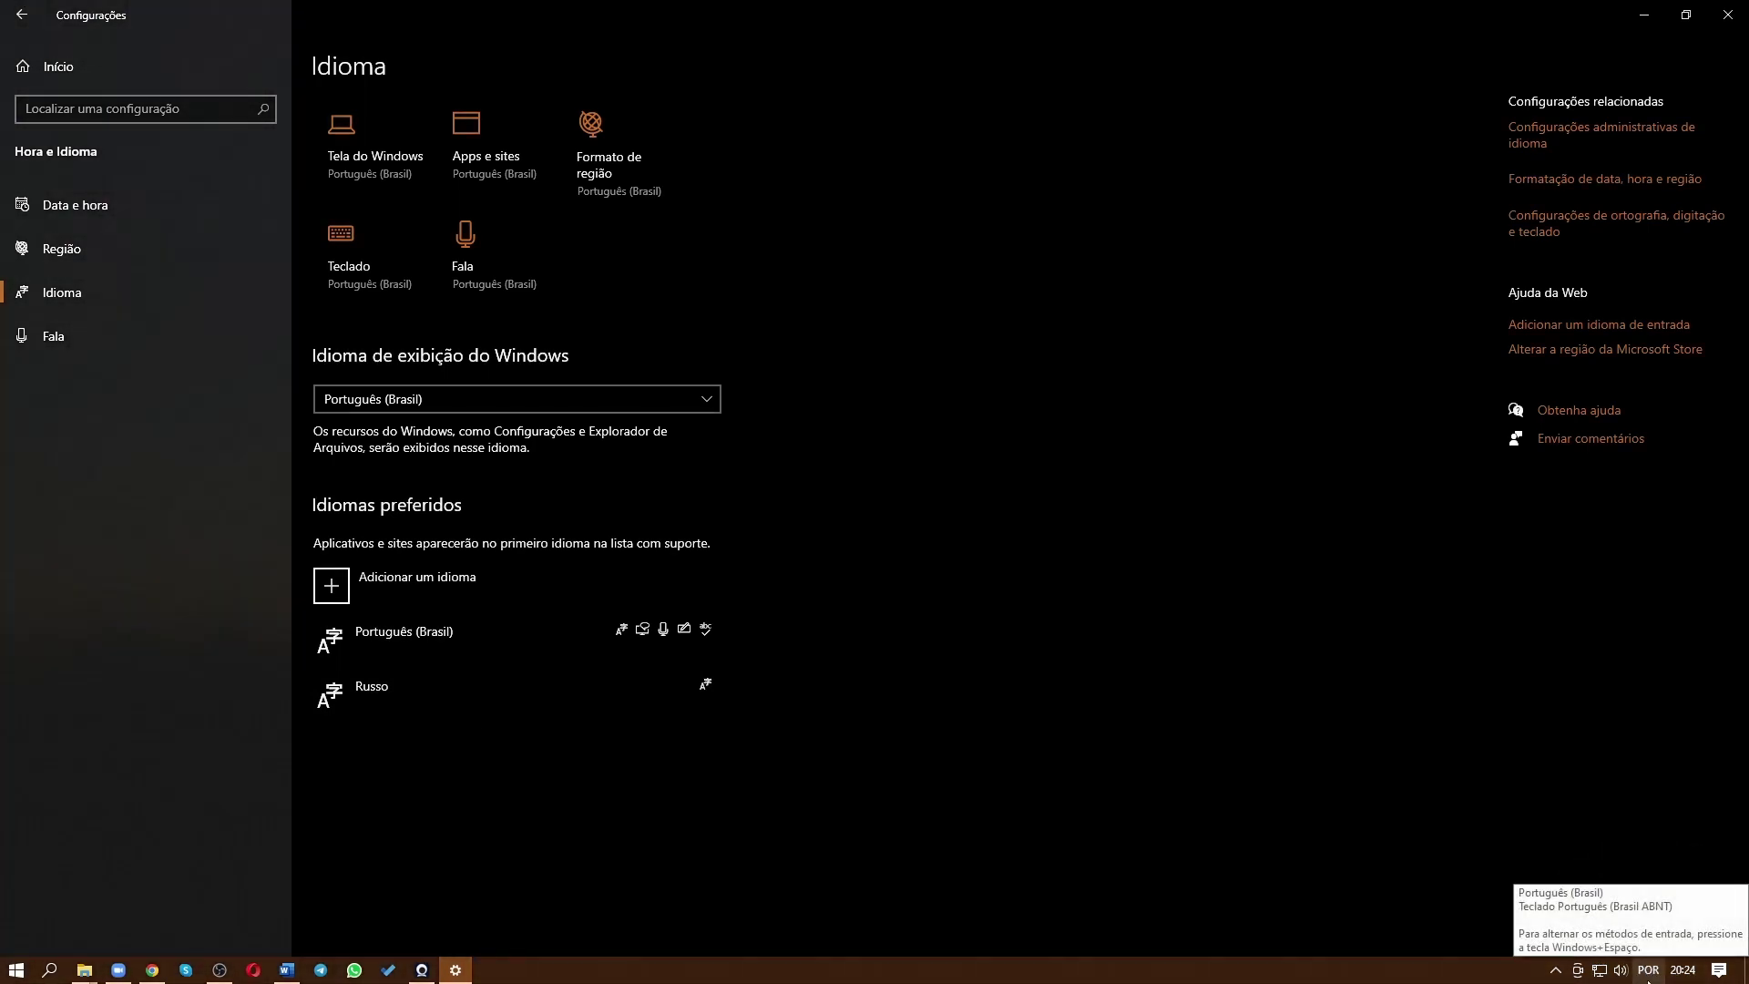
Switch the input language to Russo, back to Português (Brasil) PTB, and to Russo again, and close Configurações
left_click(1648, 975)
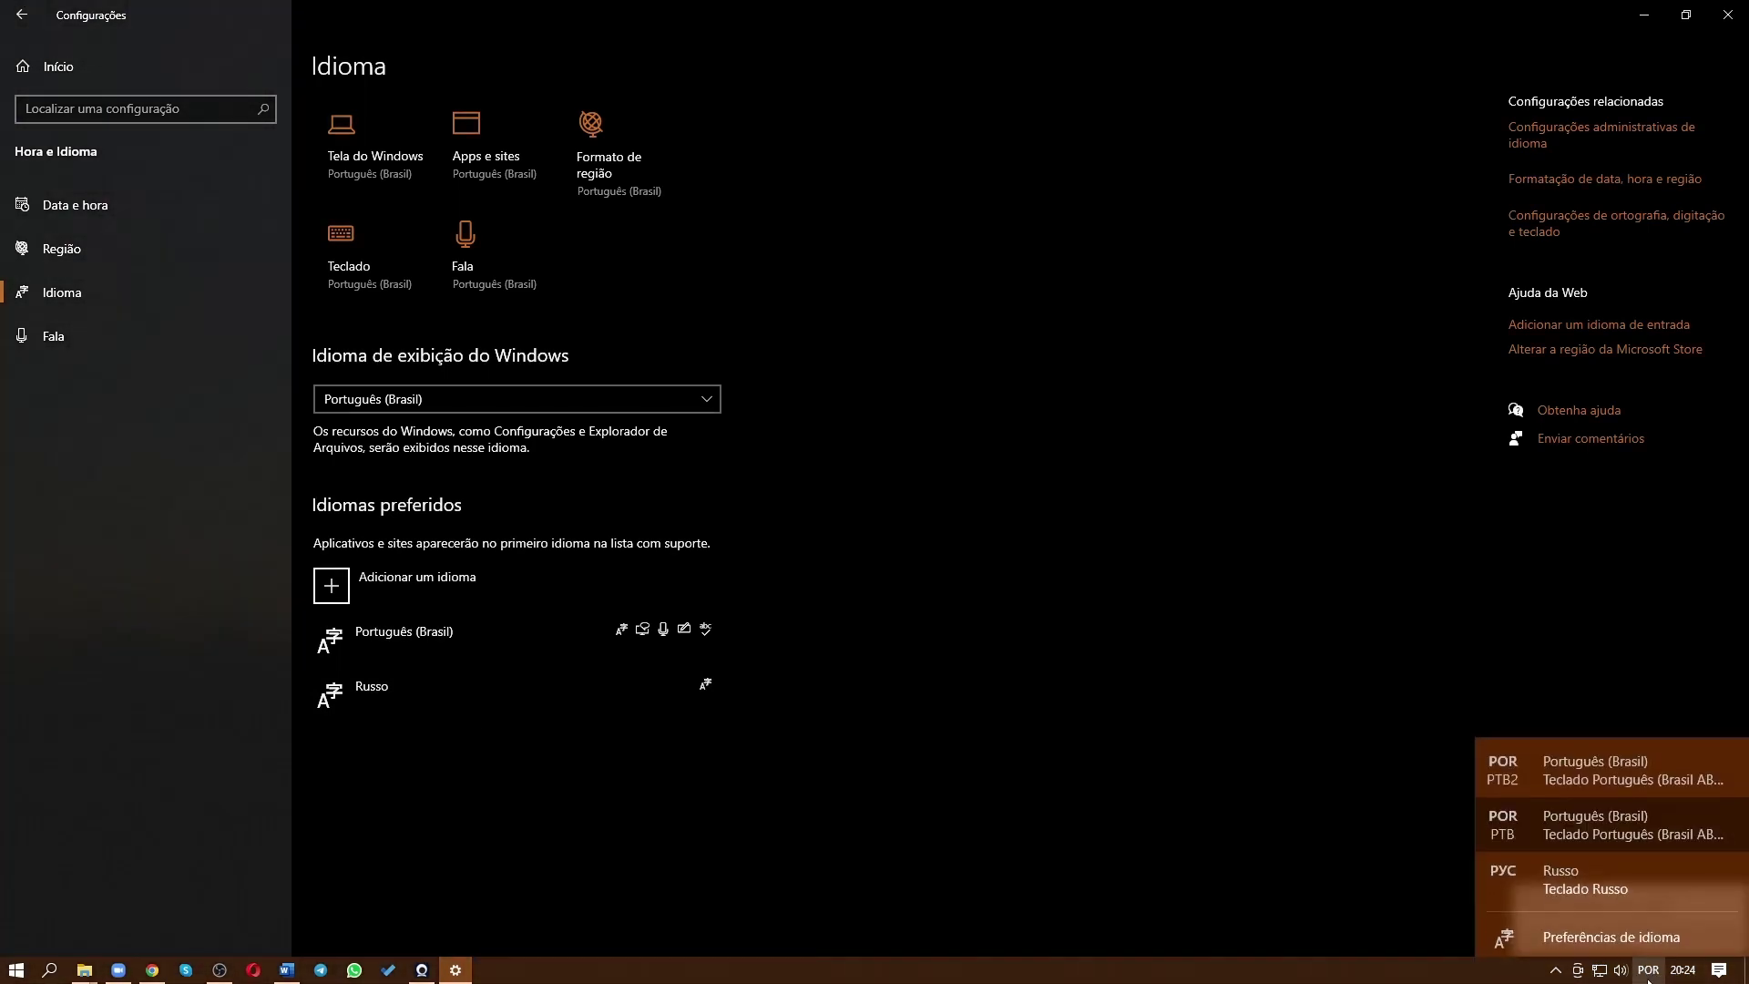
left_click(1581, 871)
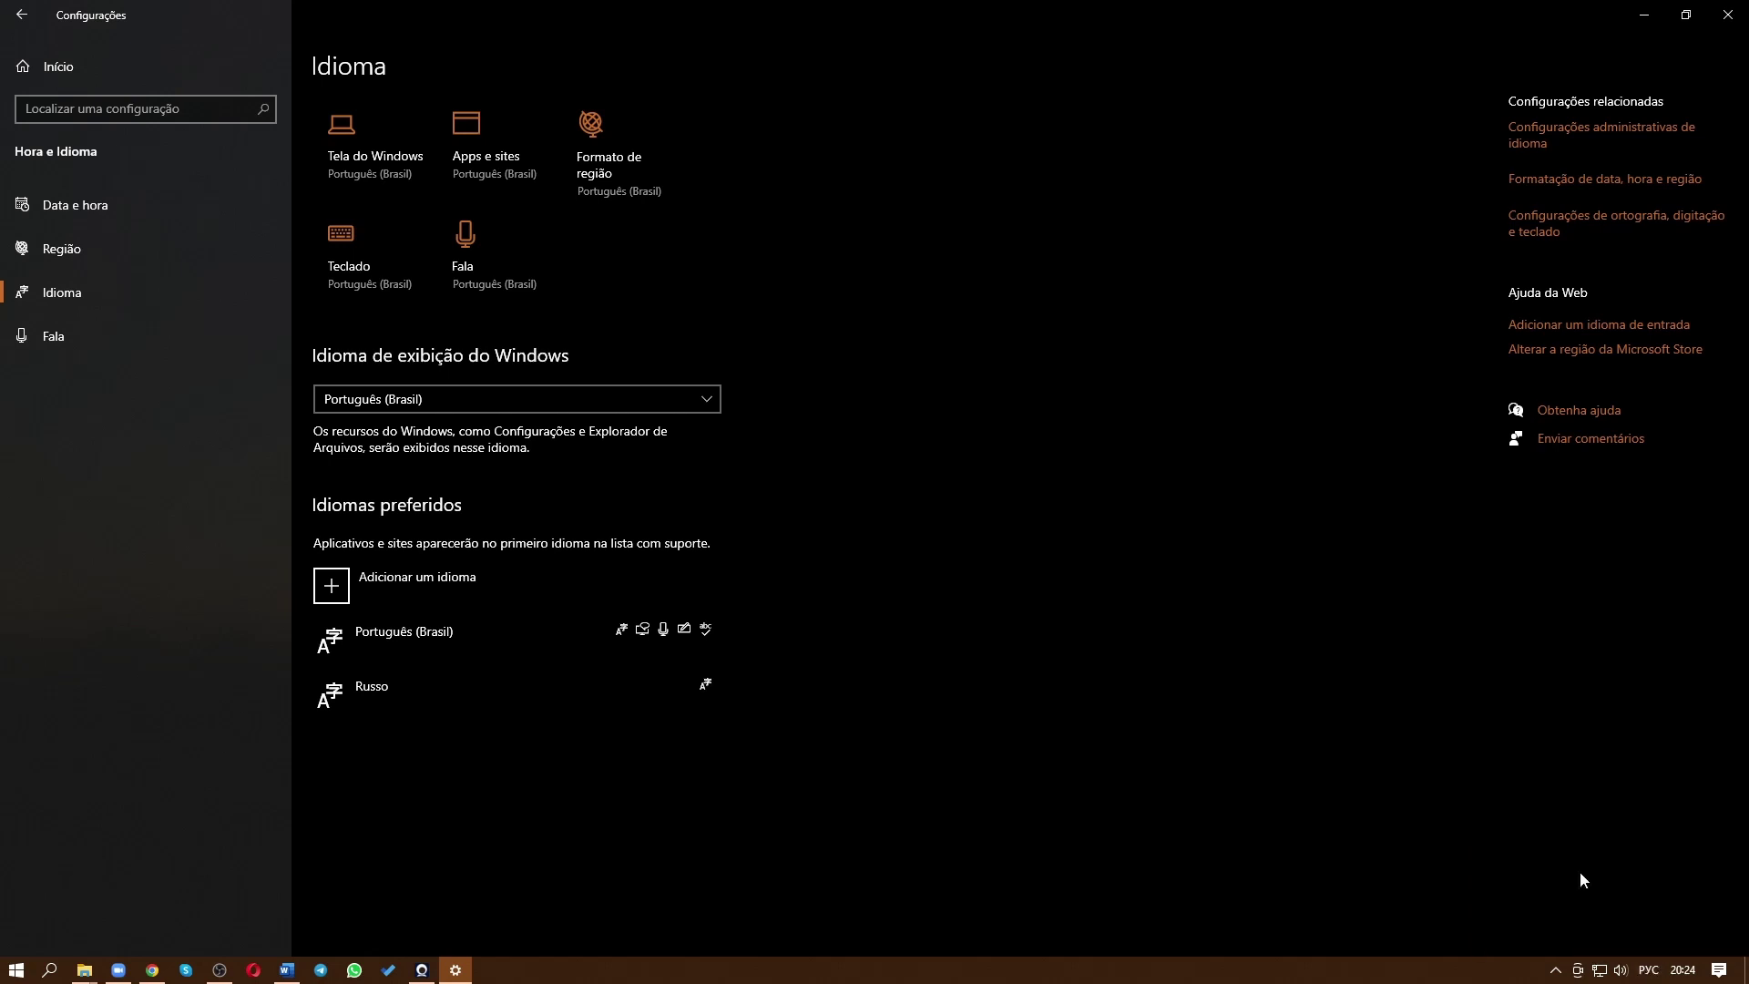
left_click(1650, 973)
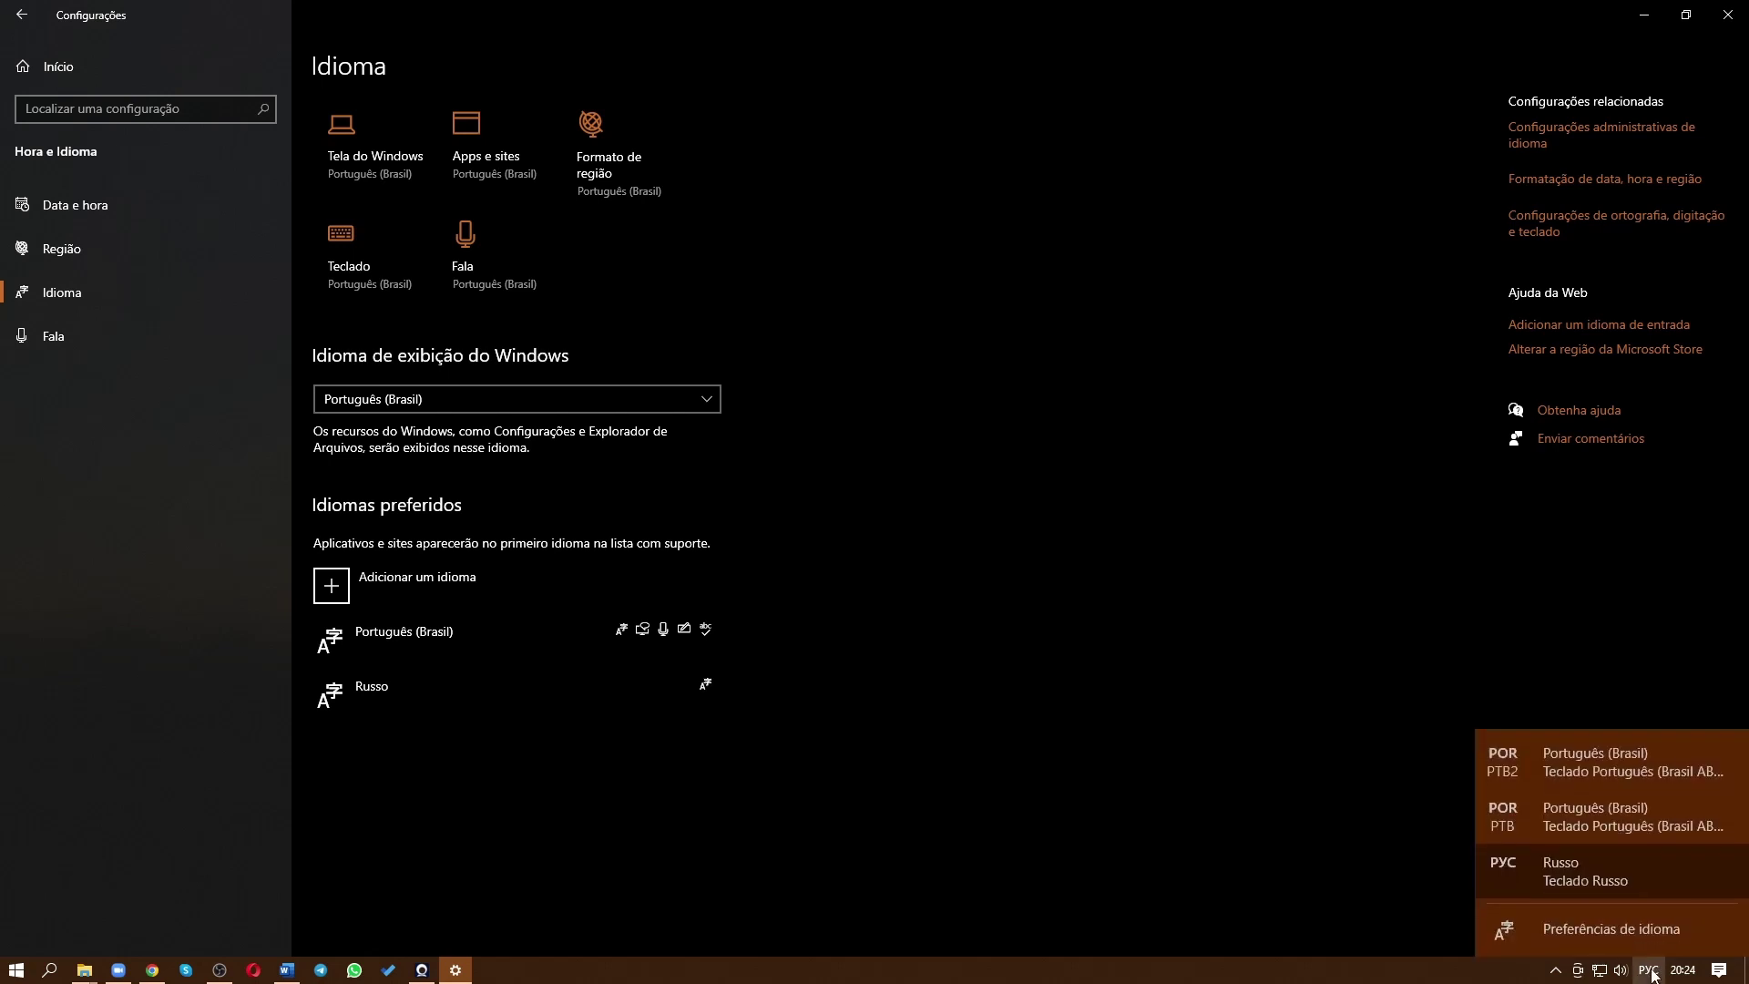
left_click(1579, 824)
left_click(1654, 973)
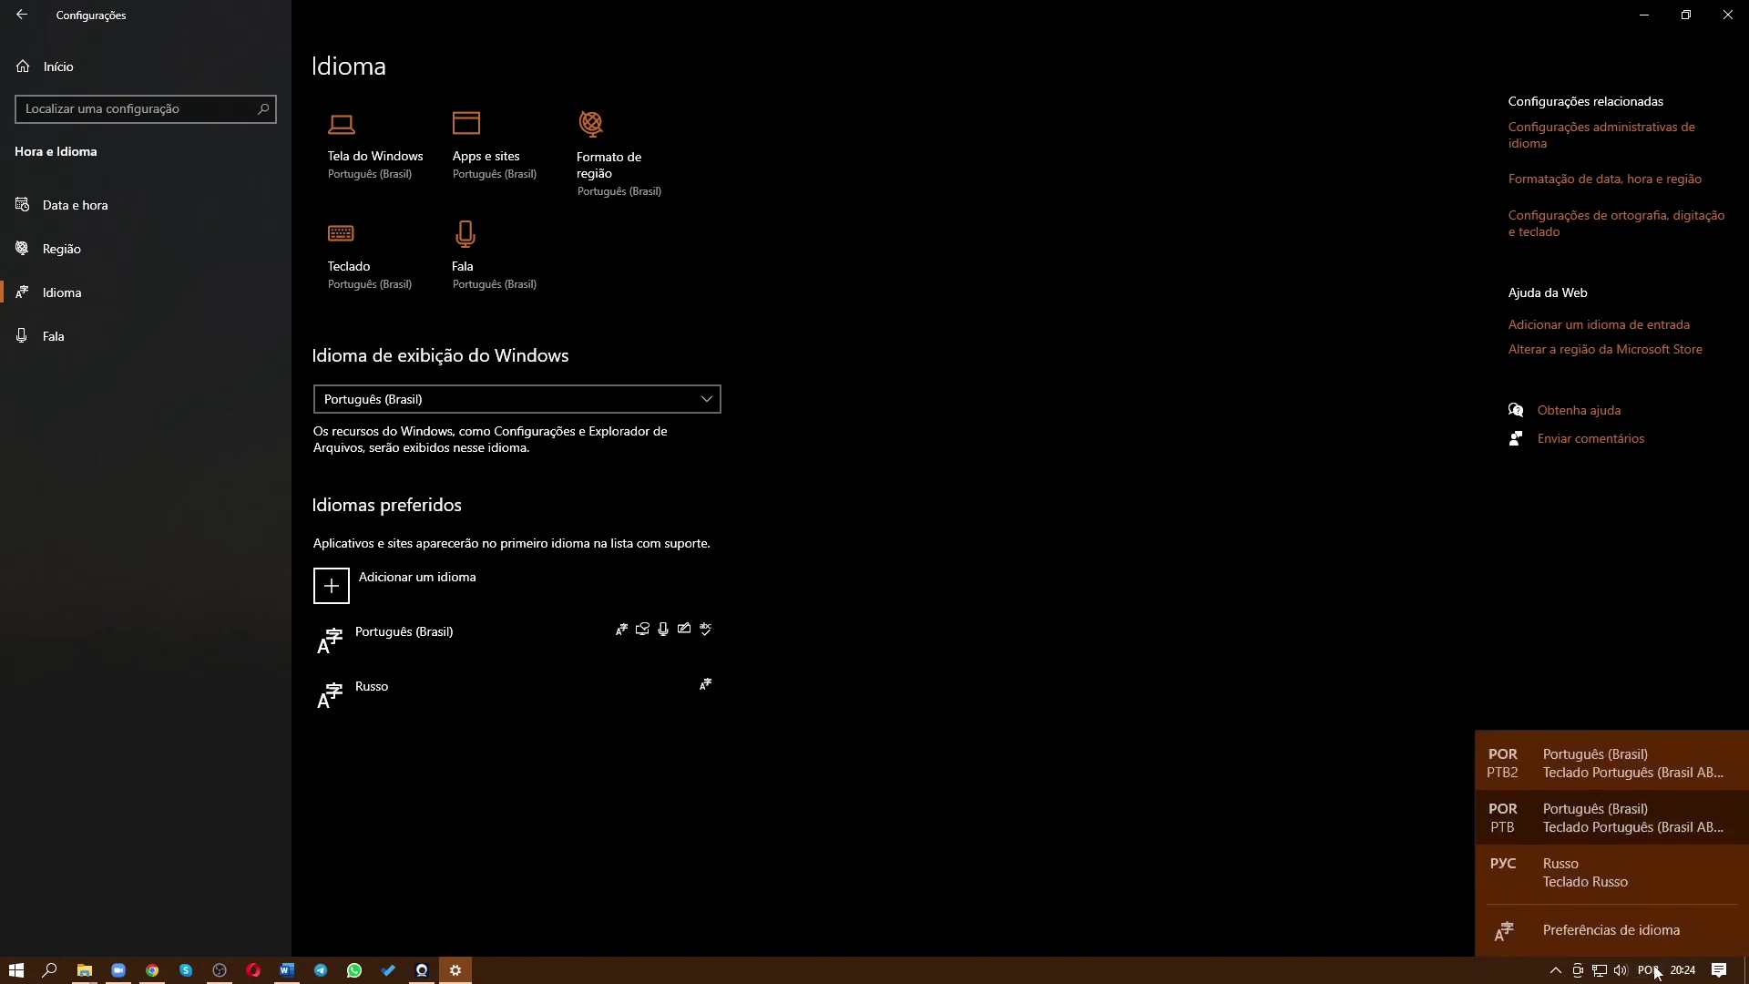
left_click(1611, 876)
key("alt+shift")
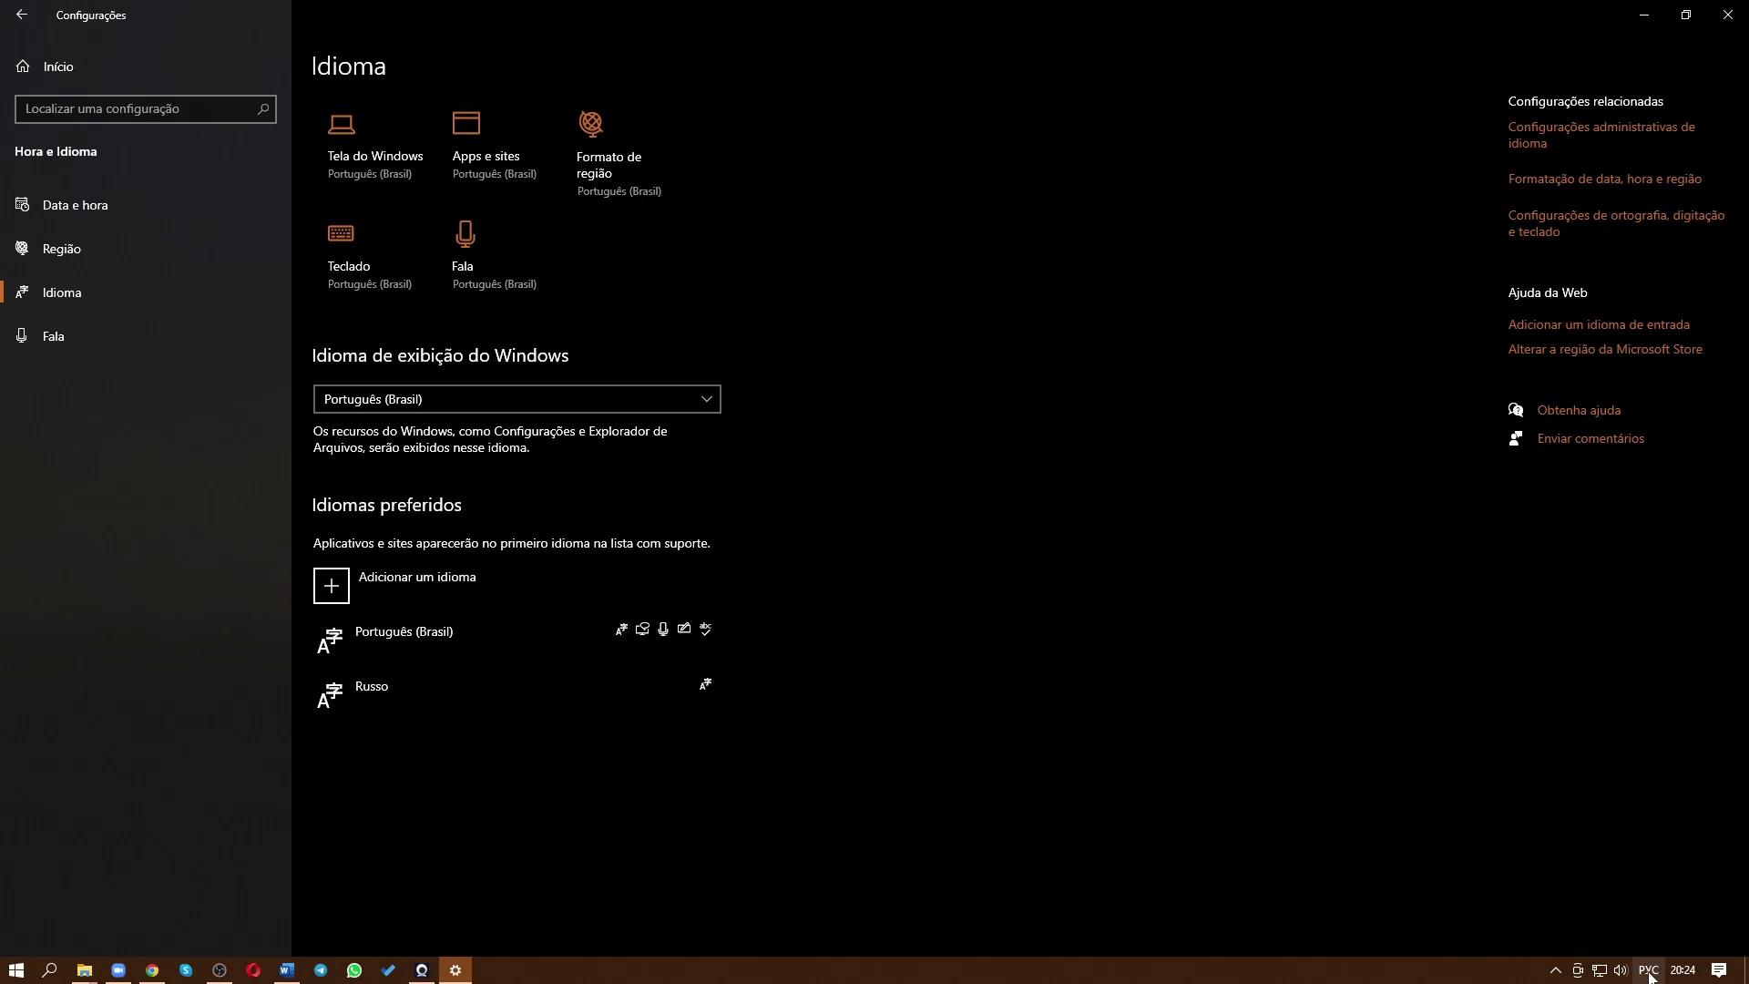
left_click(1729, 17)
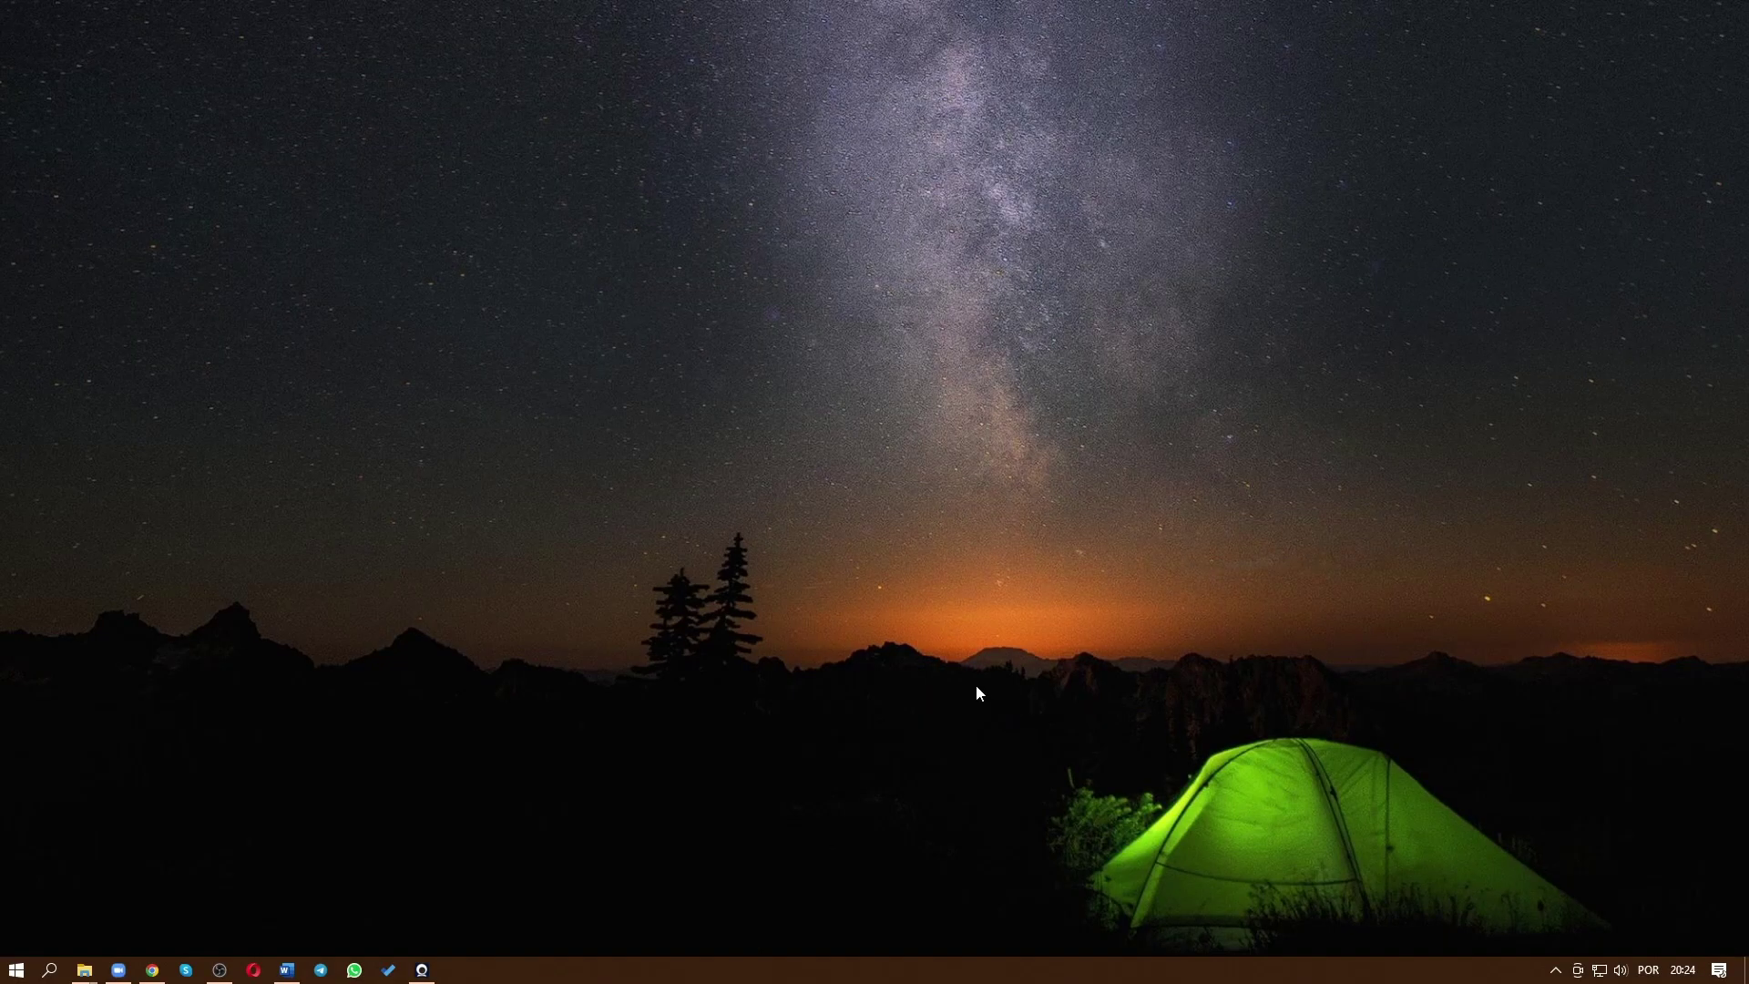
Open the Teclado settings under Facilidade de Acesso in Windows Configurações
left_click(16, 970)
mouse_move(25, 897)
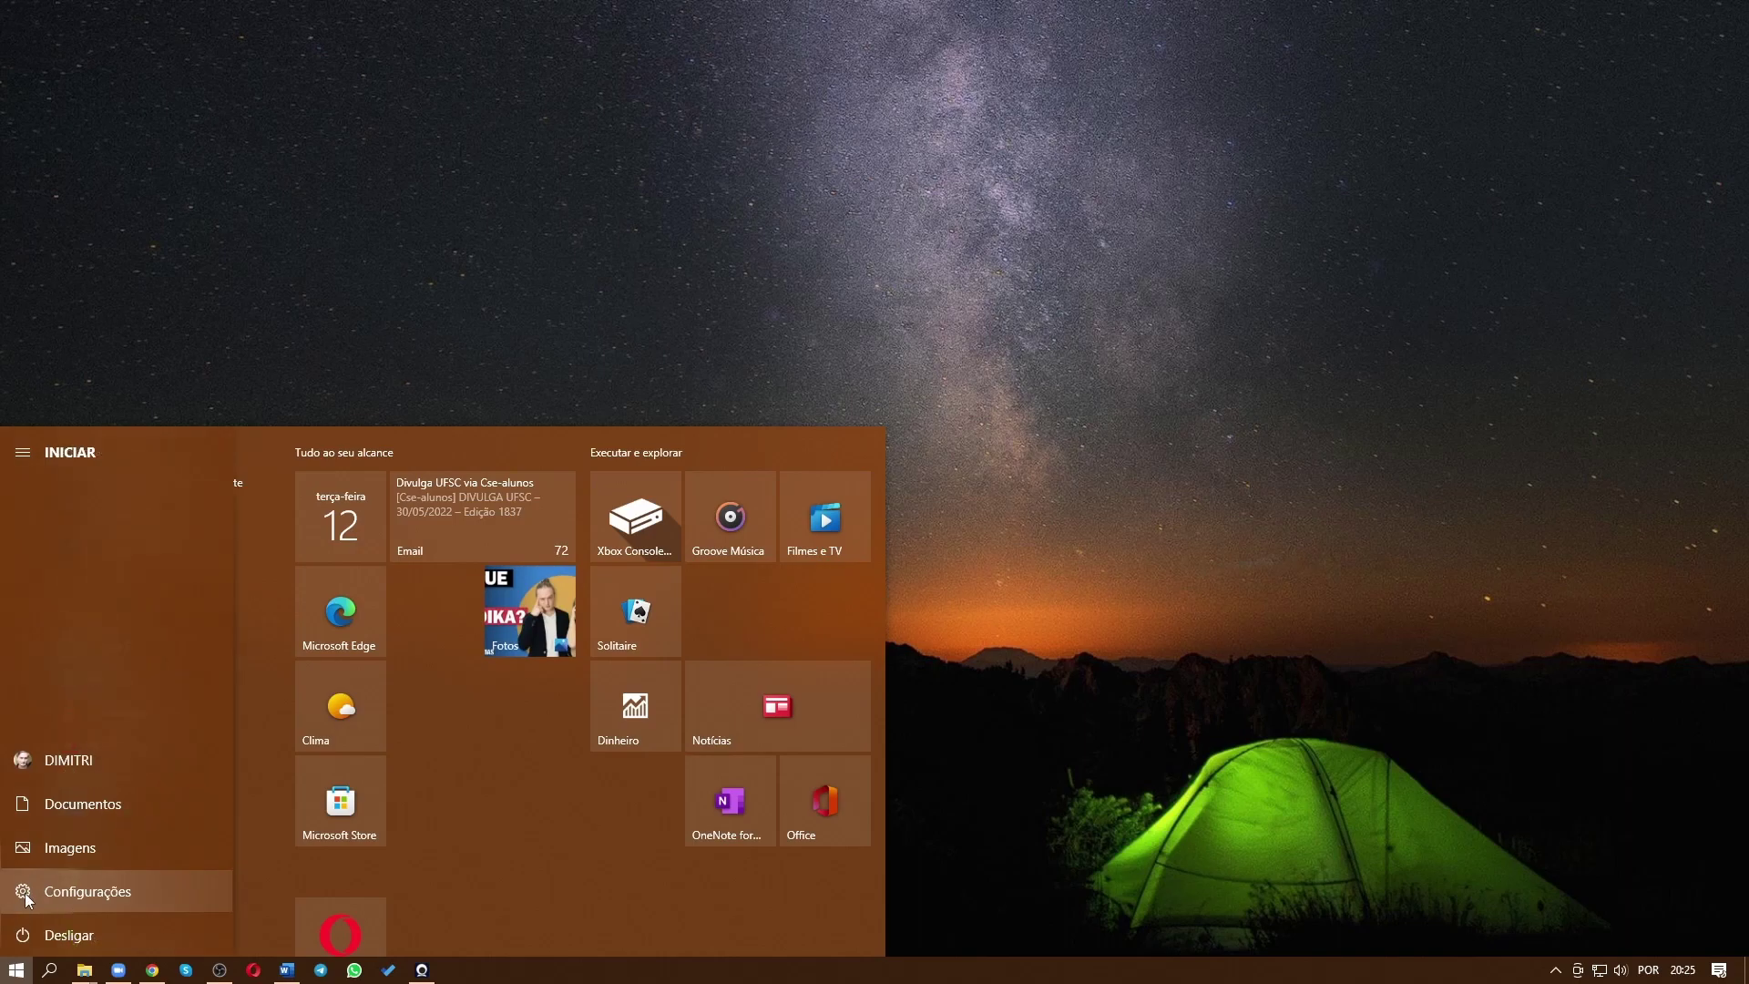
left_click(148, 889)
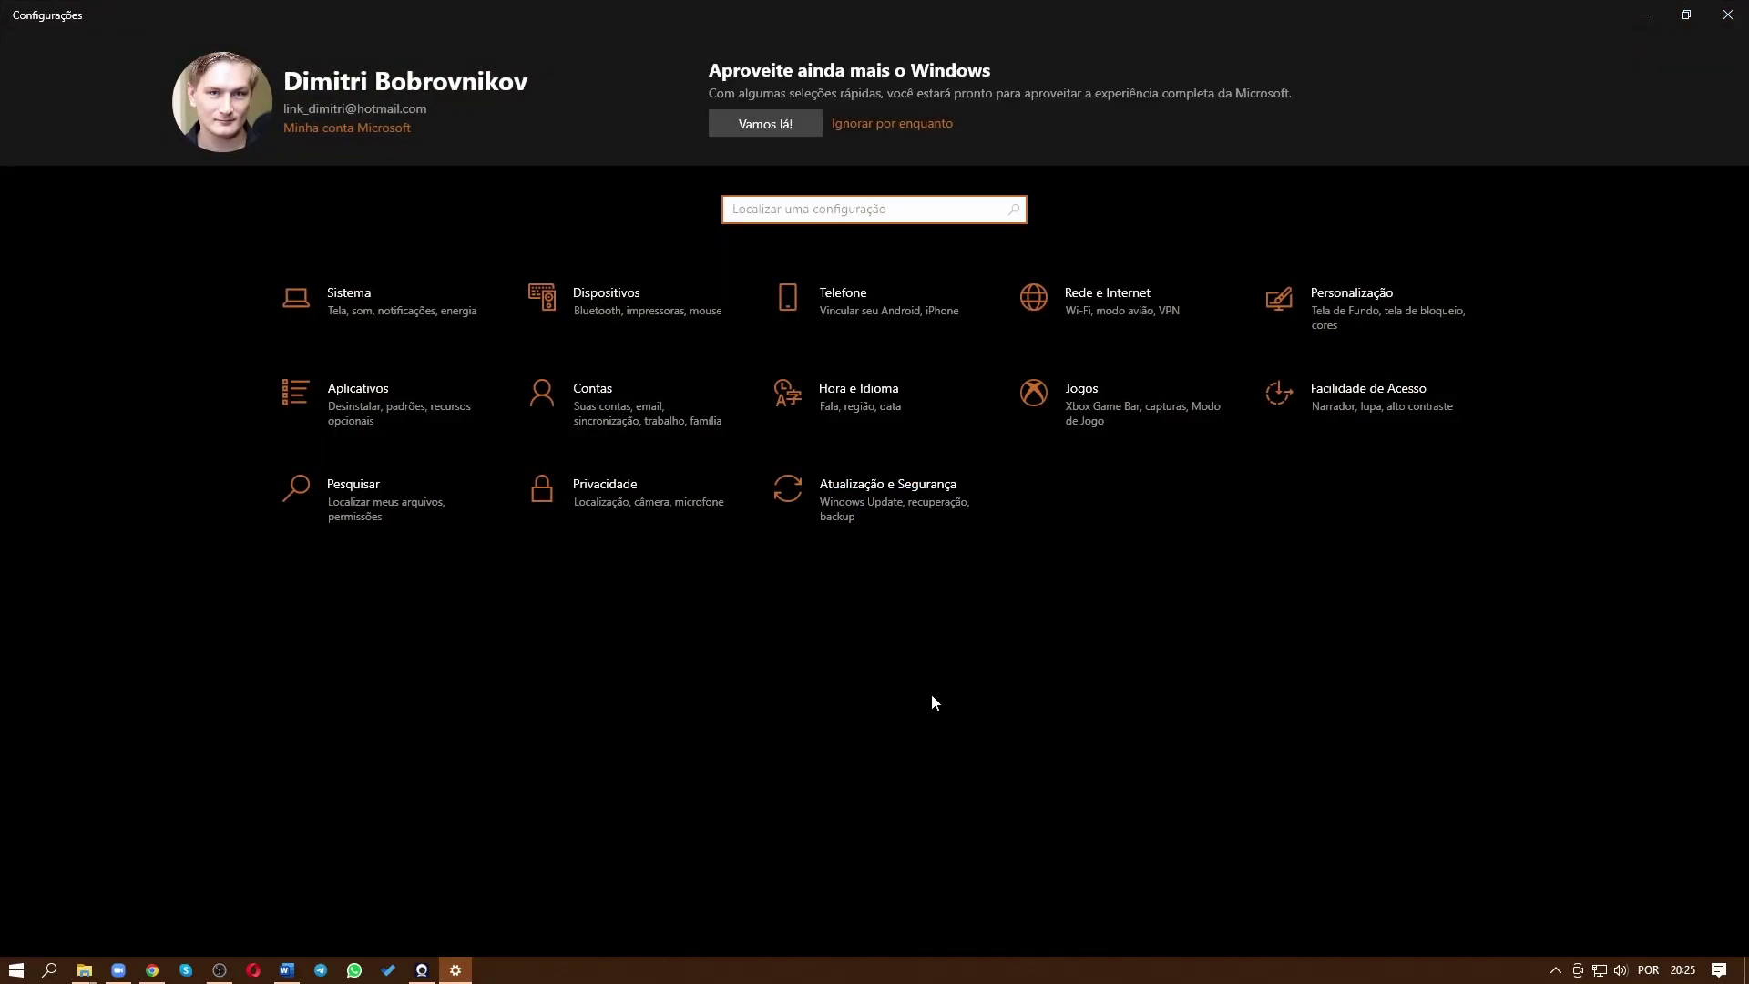
left_click(1354, 429)
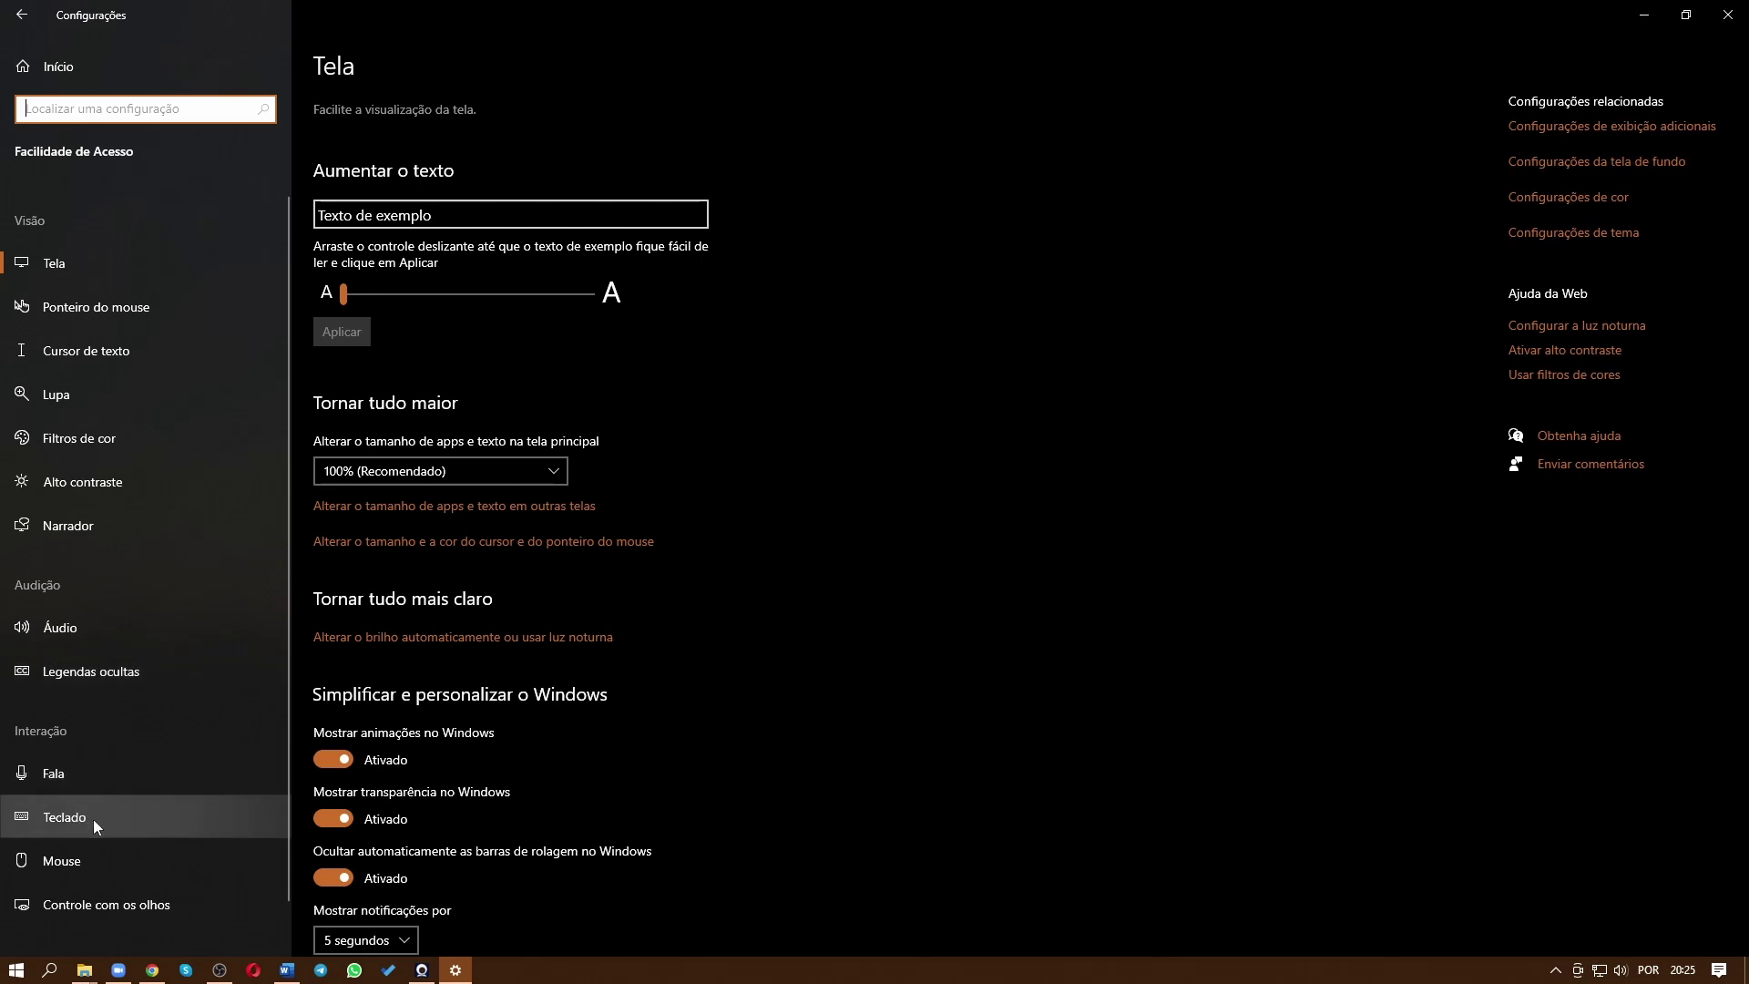
left_click(140, 818)
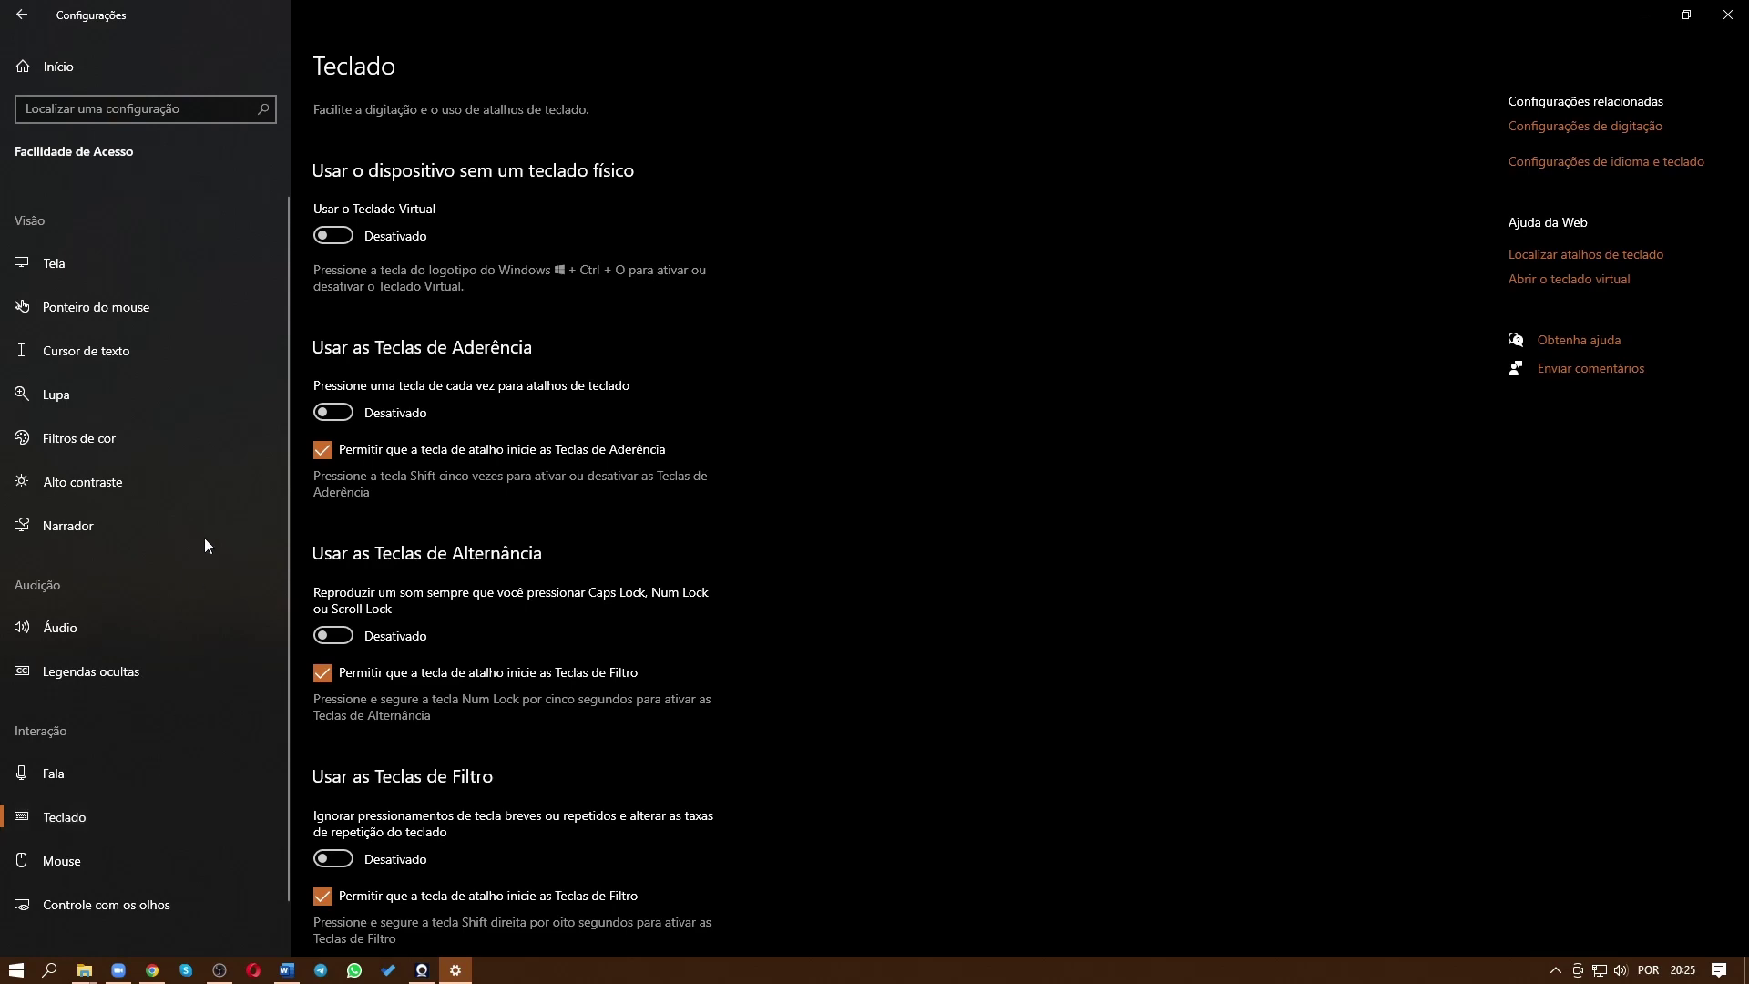
Toggle the Teclado Virtual on, off and on again, and move its window up to the middle of the screen
left_click(338, 238)
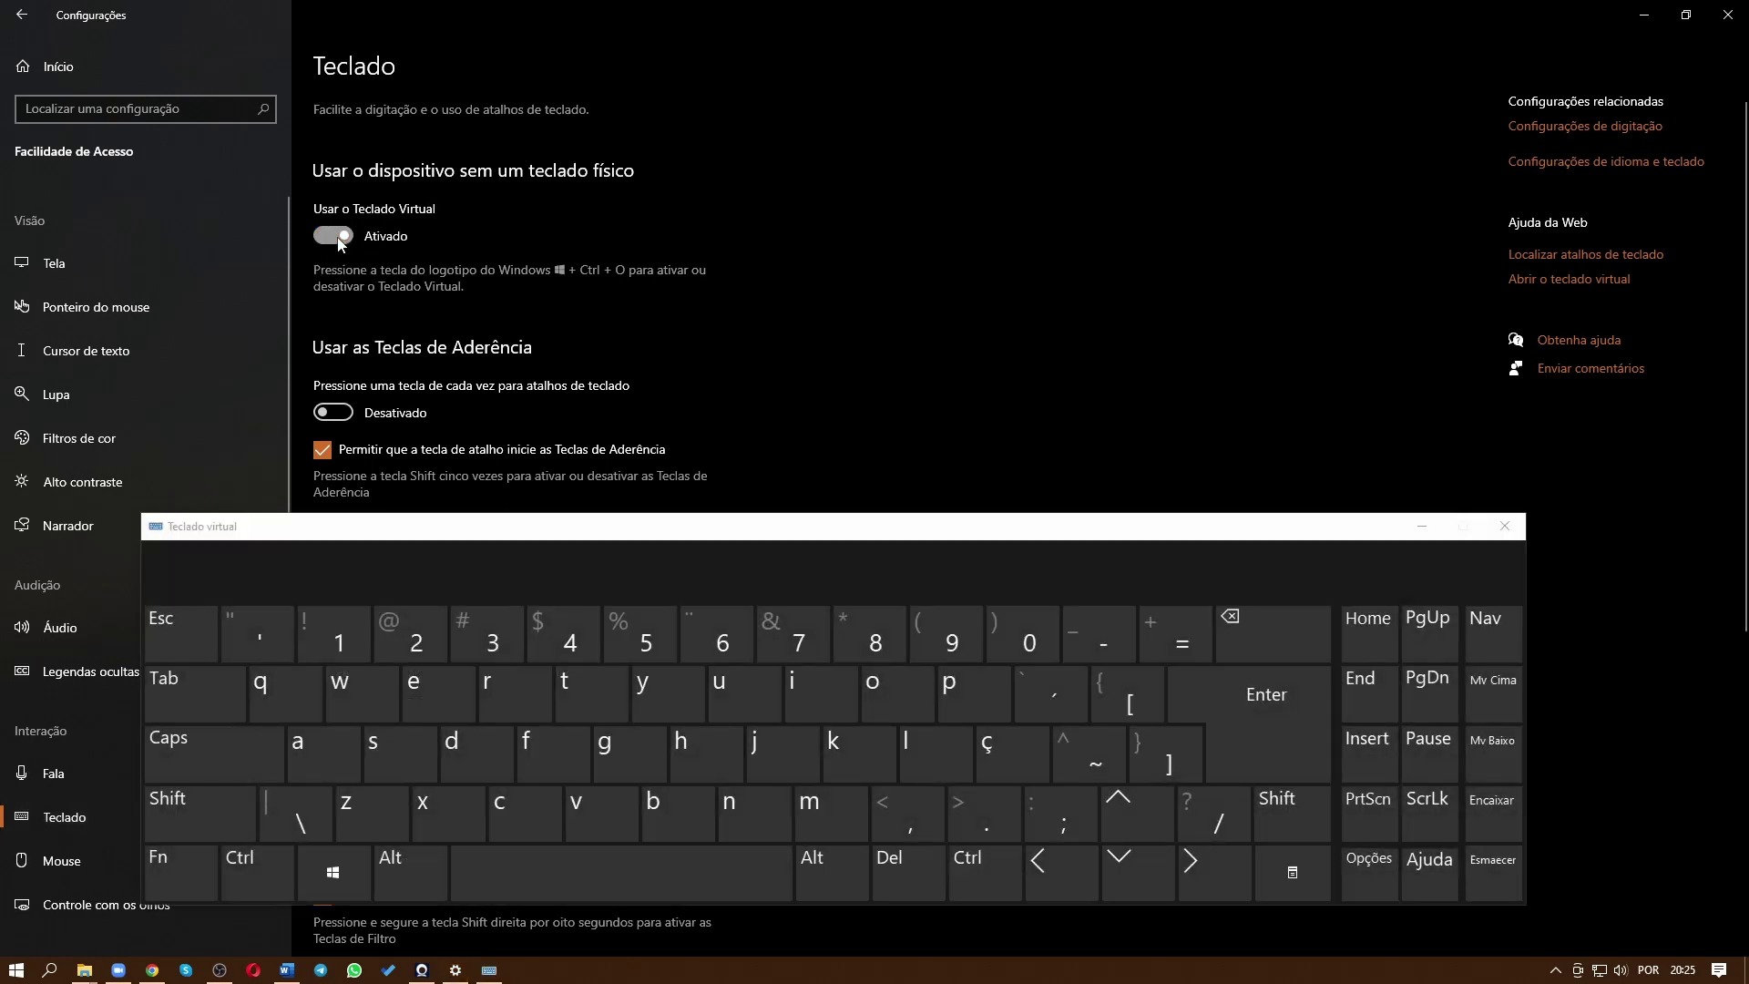
left_click(338, 237)
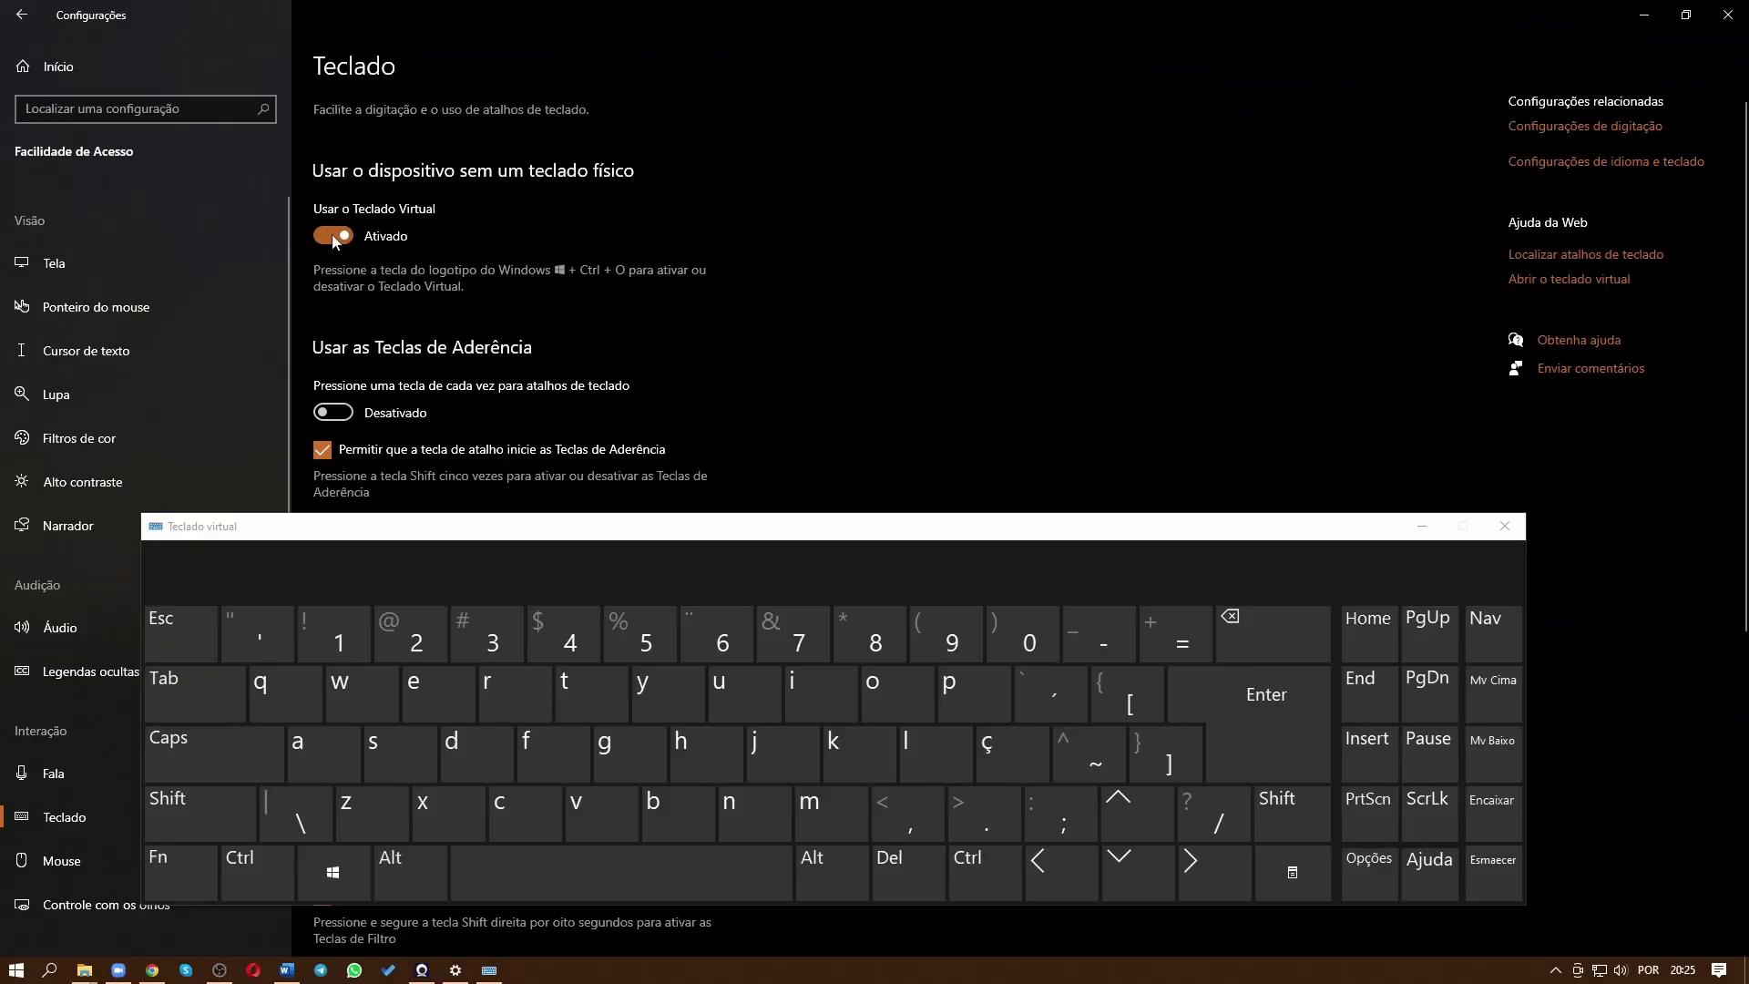
left_click(333, 236)
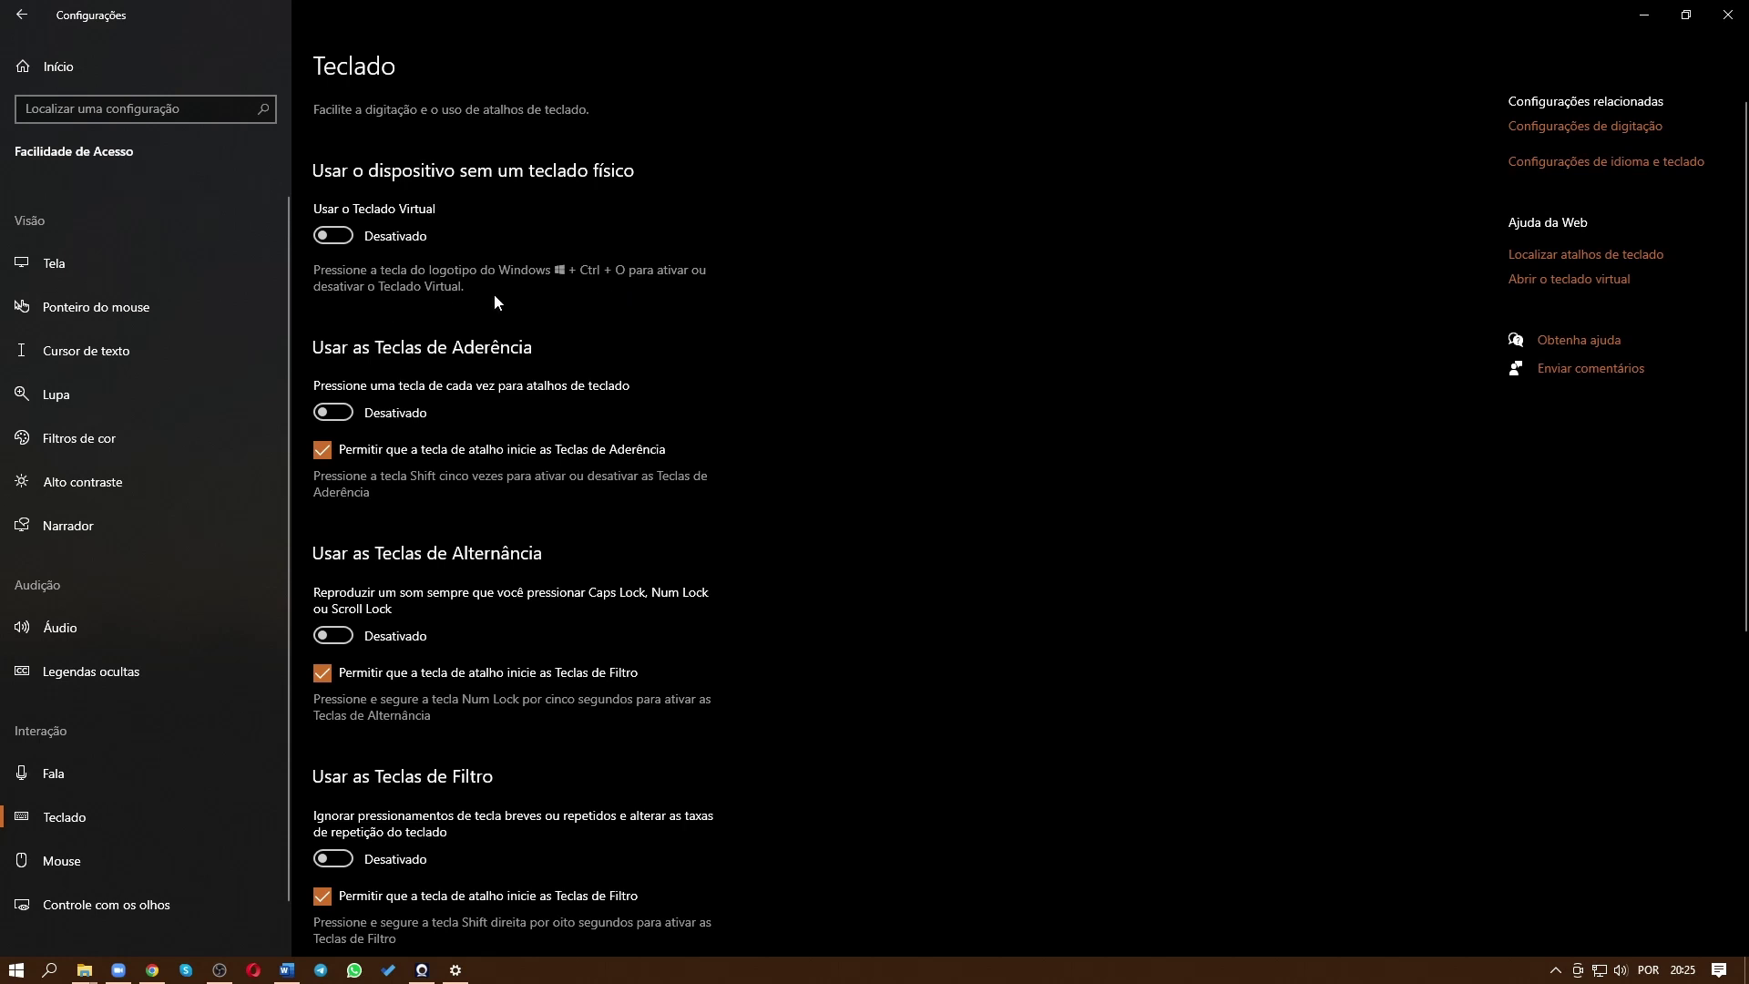
left_click(333, 236)
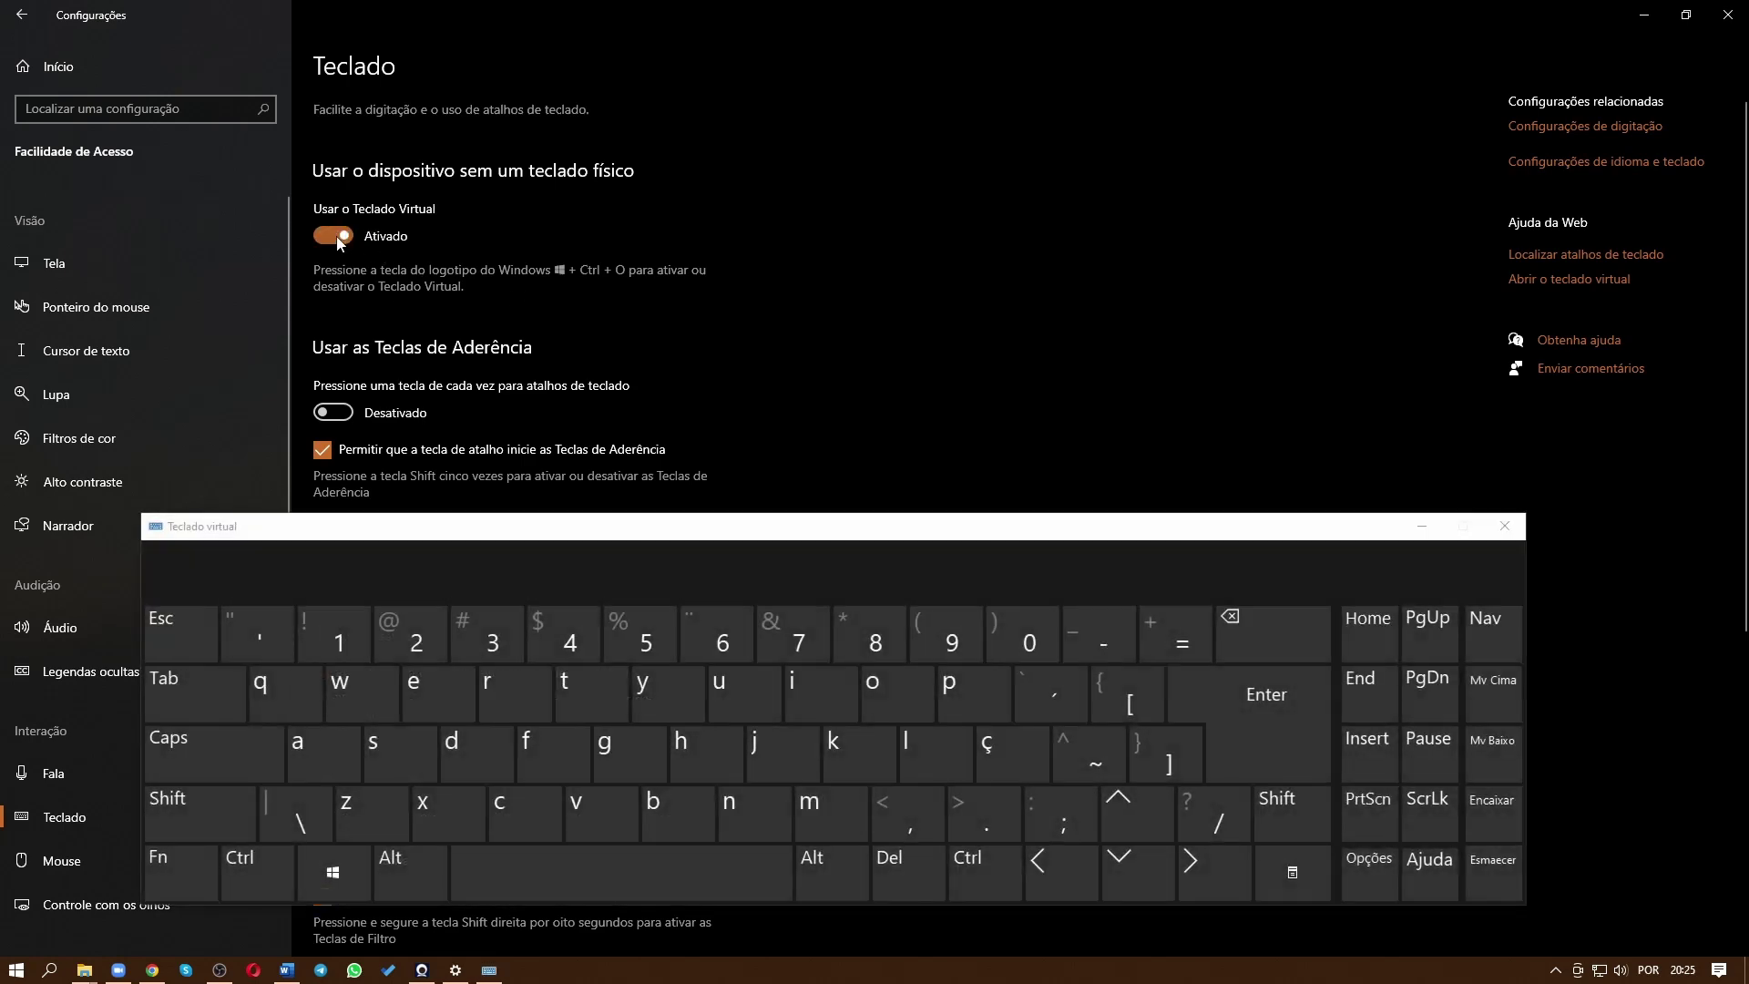
left_click_drag(688, 533, 704, 299)
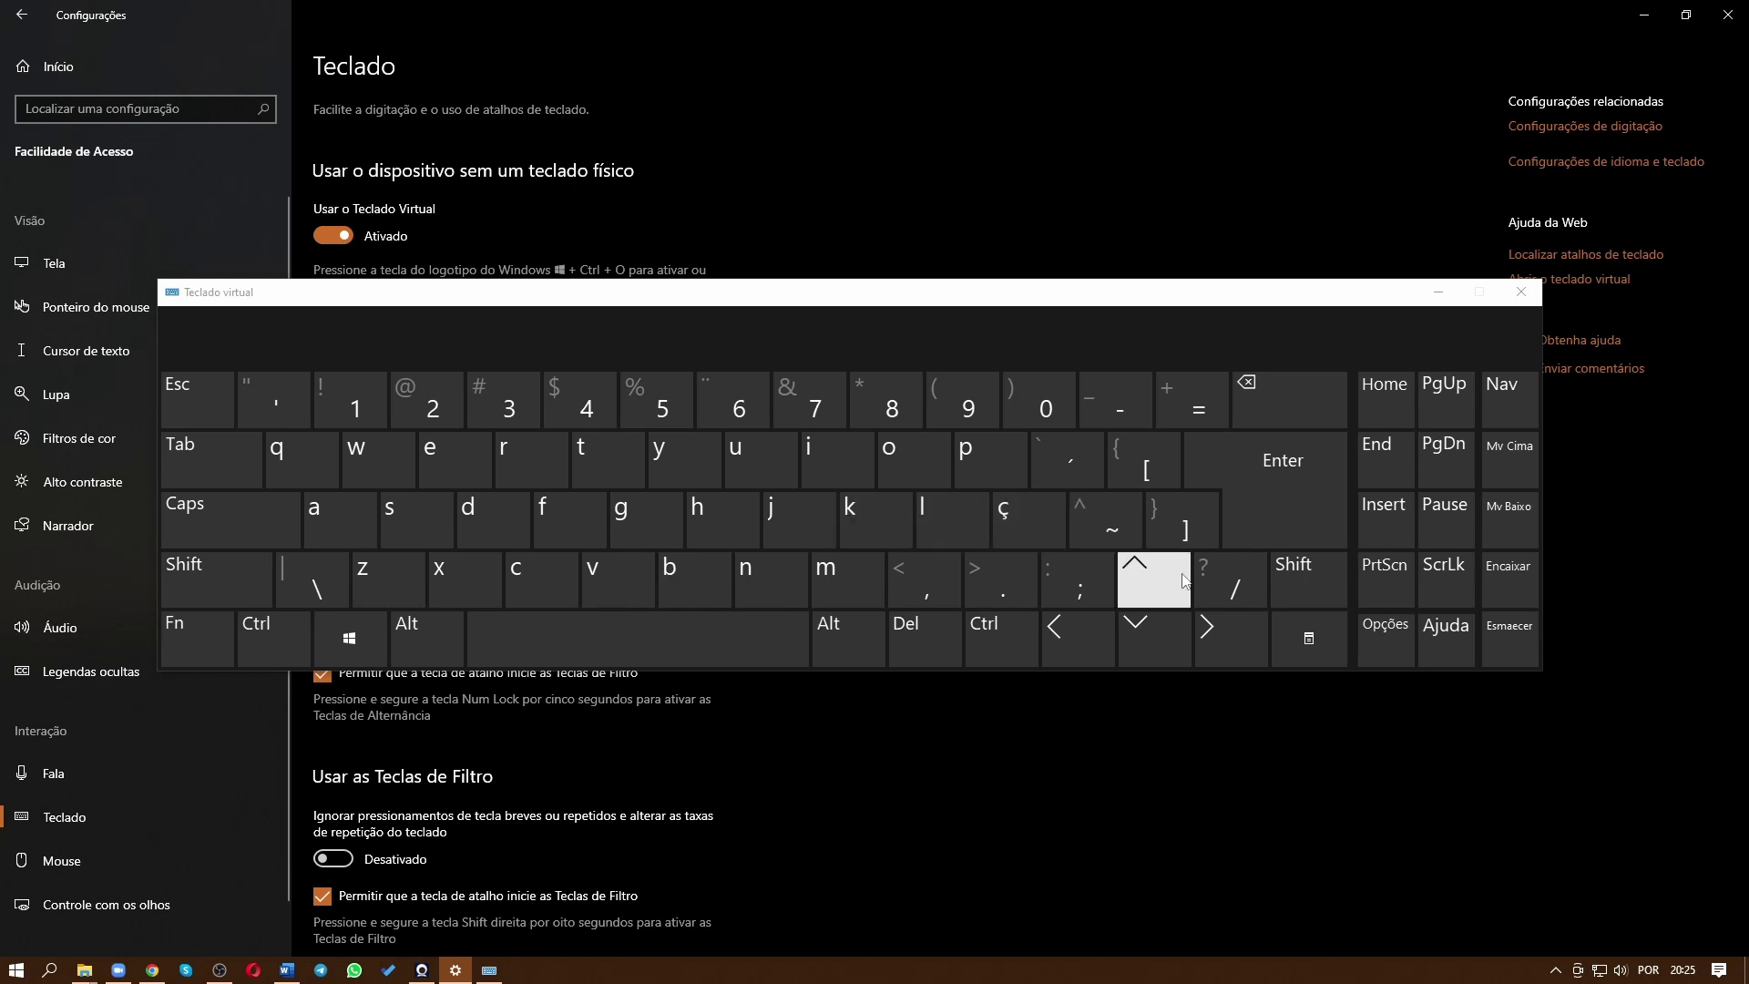
With the virtual keyboard open, switch the input language to Russo, back to Português (Brasil) PTB, and to Russo again
left_click(1652, 975)
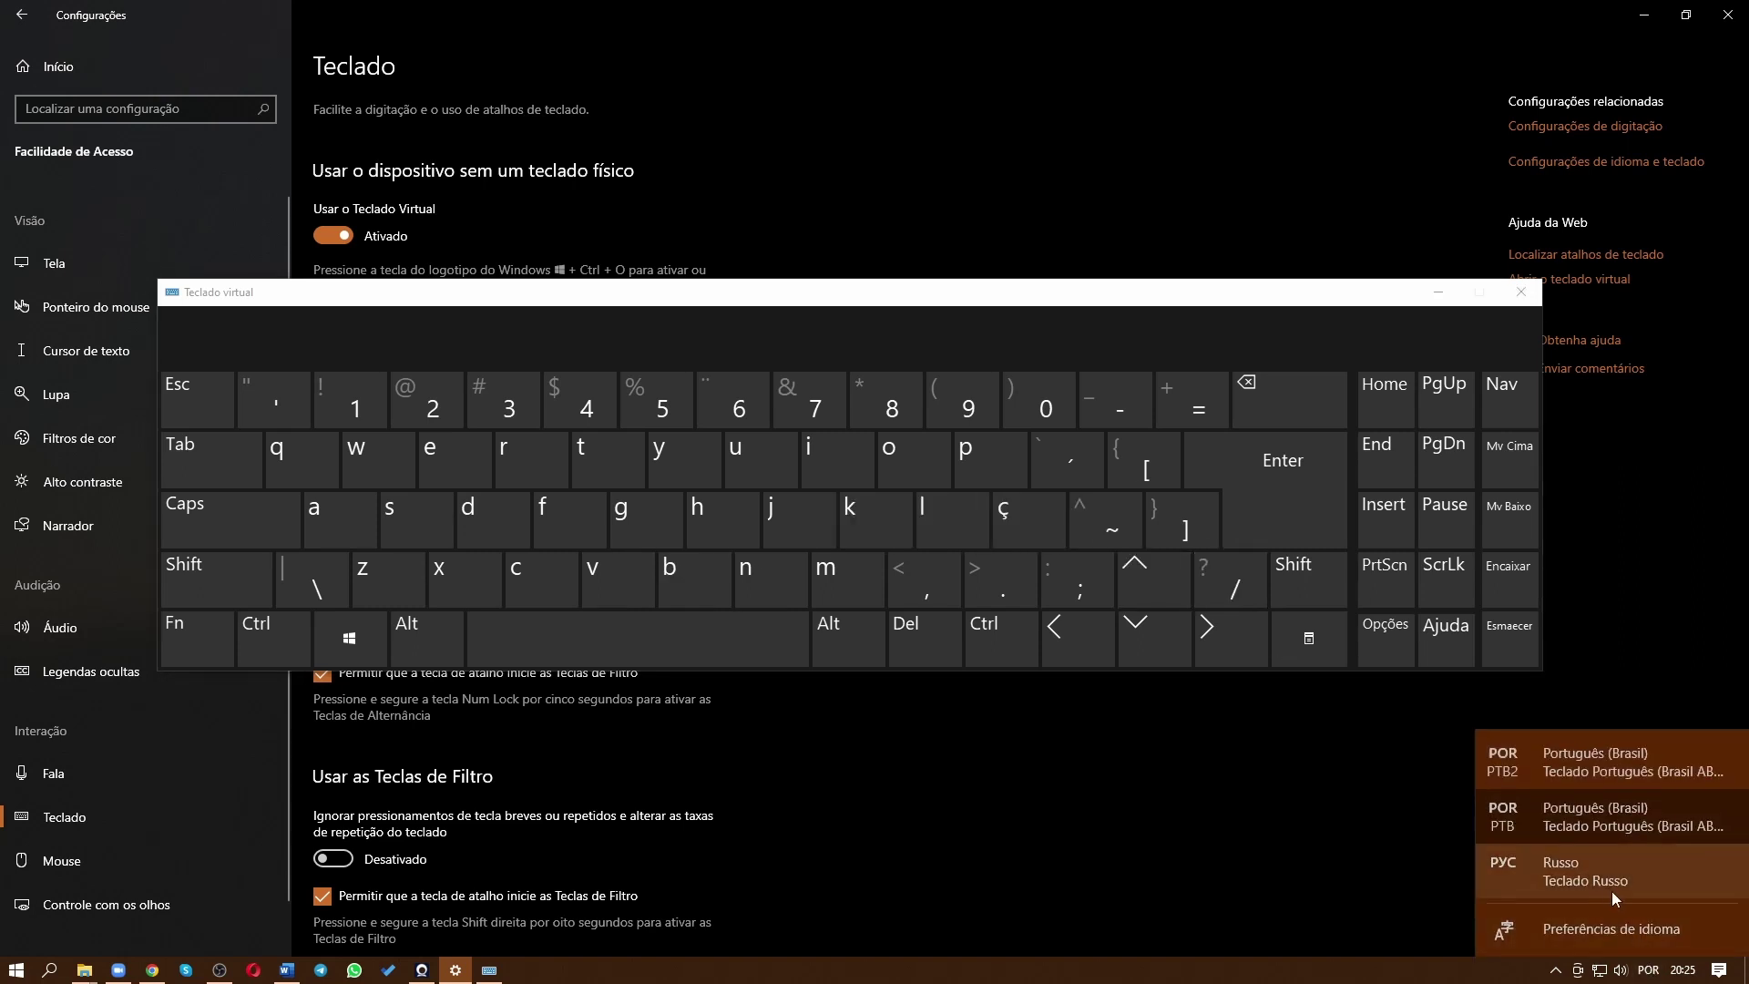
left_click(1584, 869)
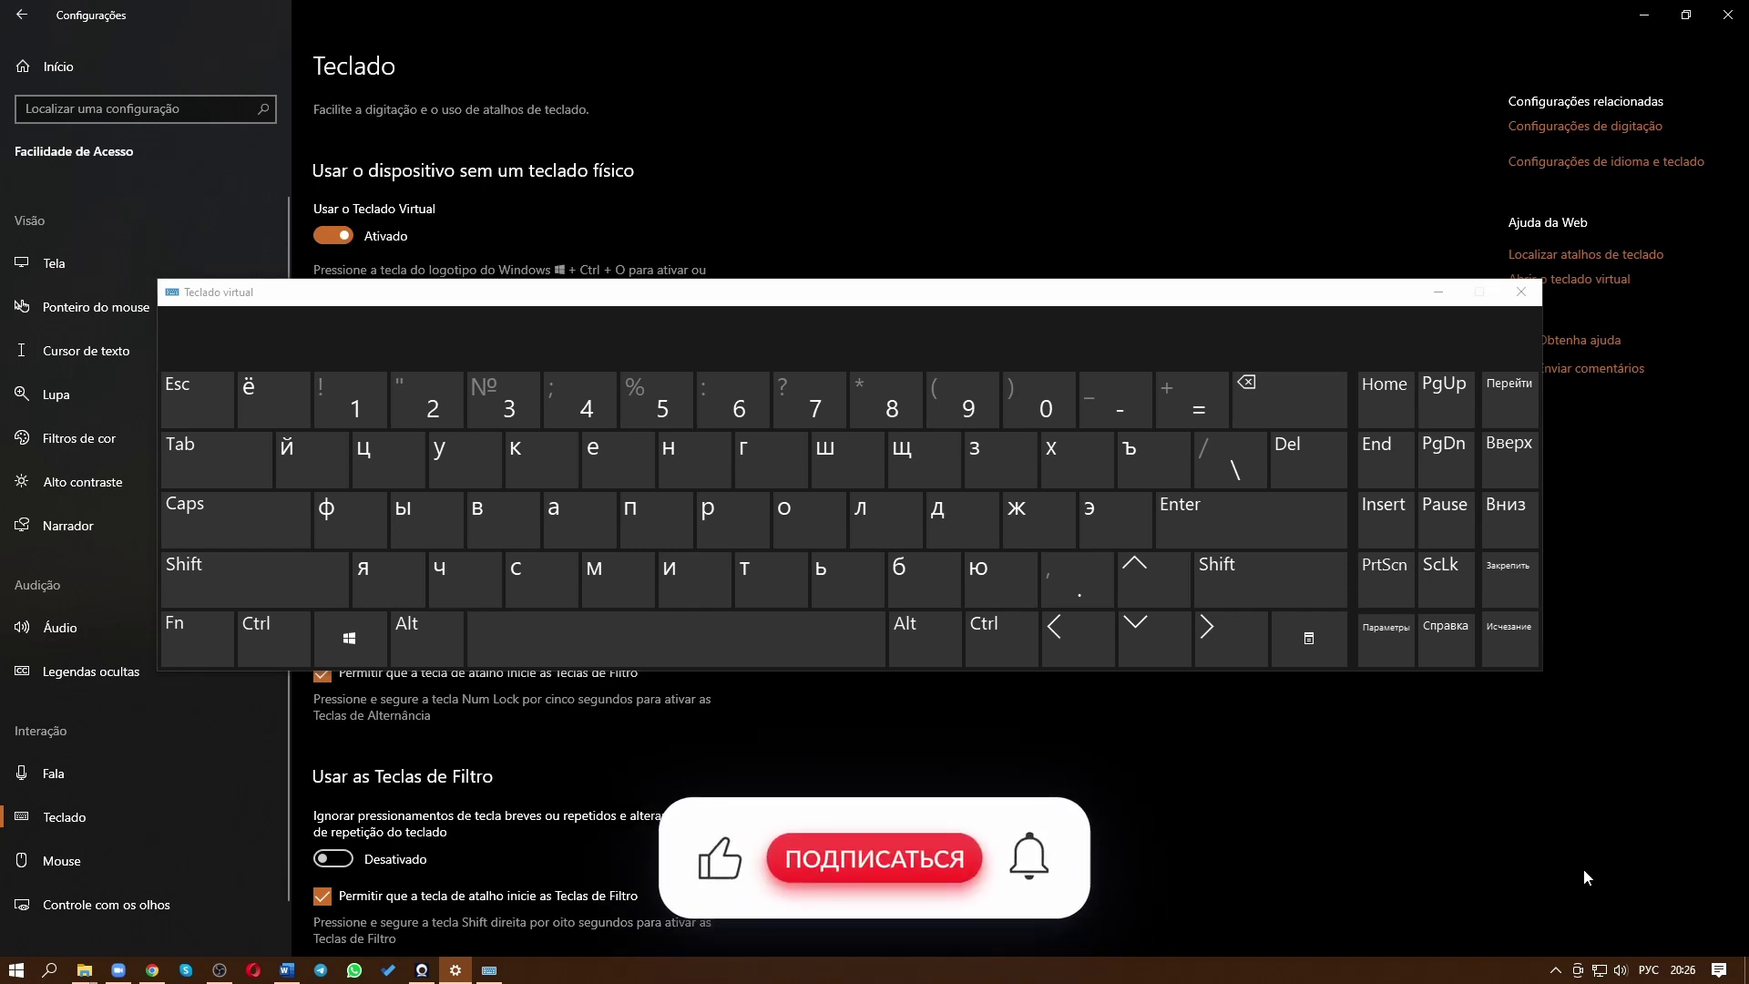
left_click(1648, 973)
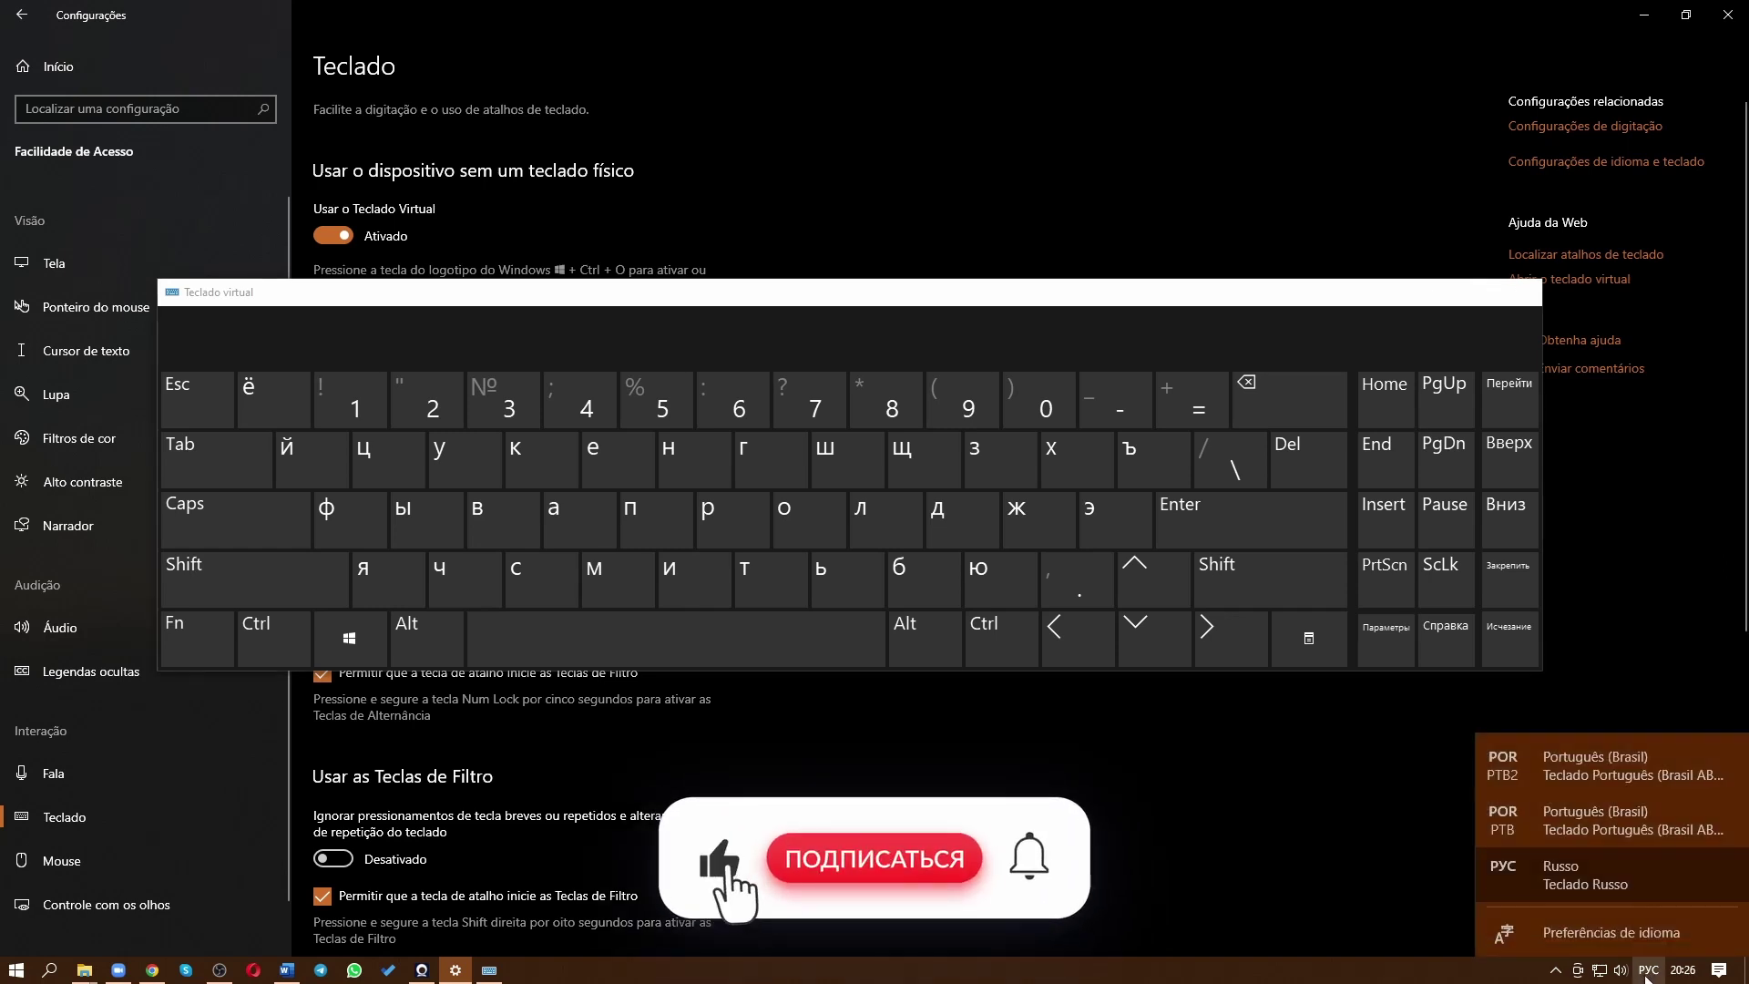
left_click(1585, 821)
left_click(1648, 969)
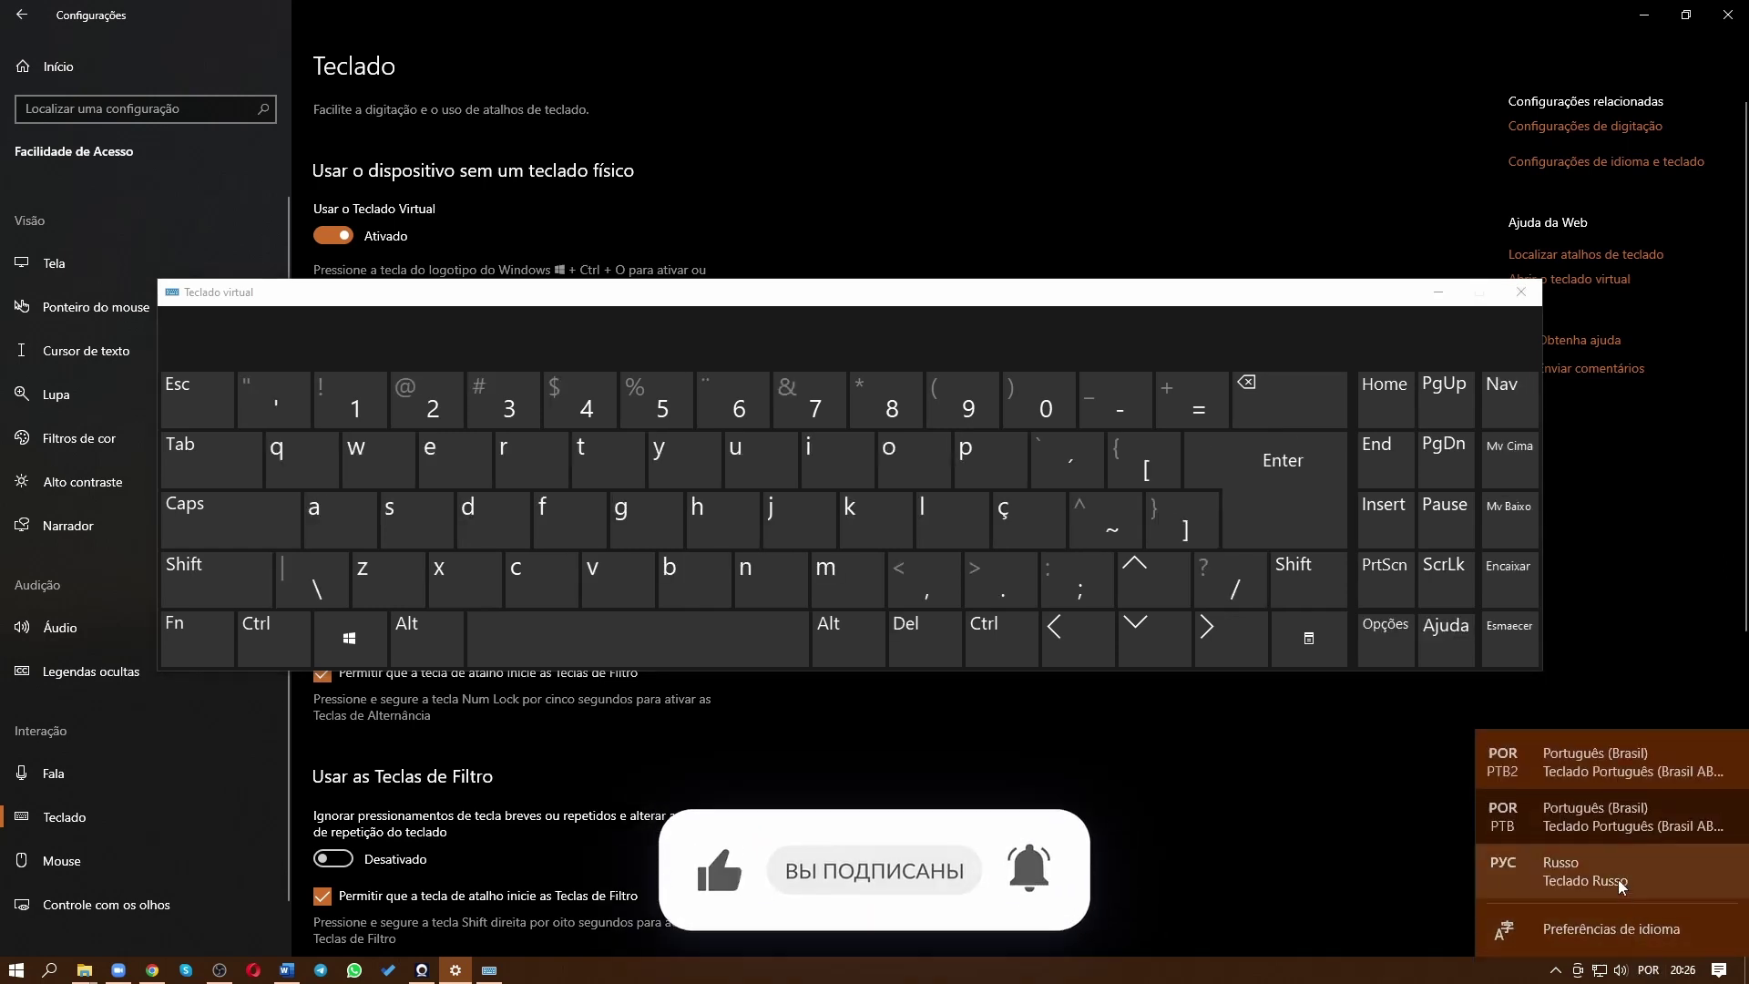
left_click(1616, 877)
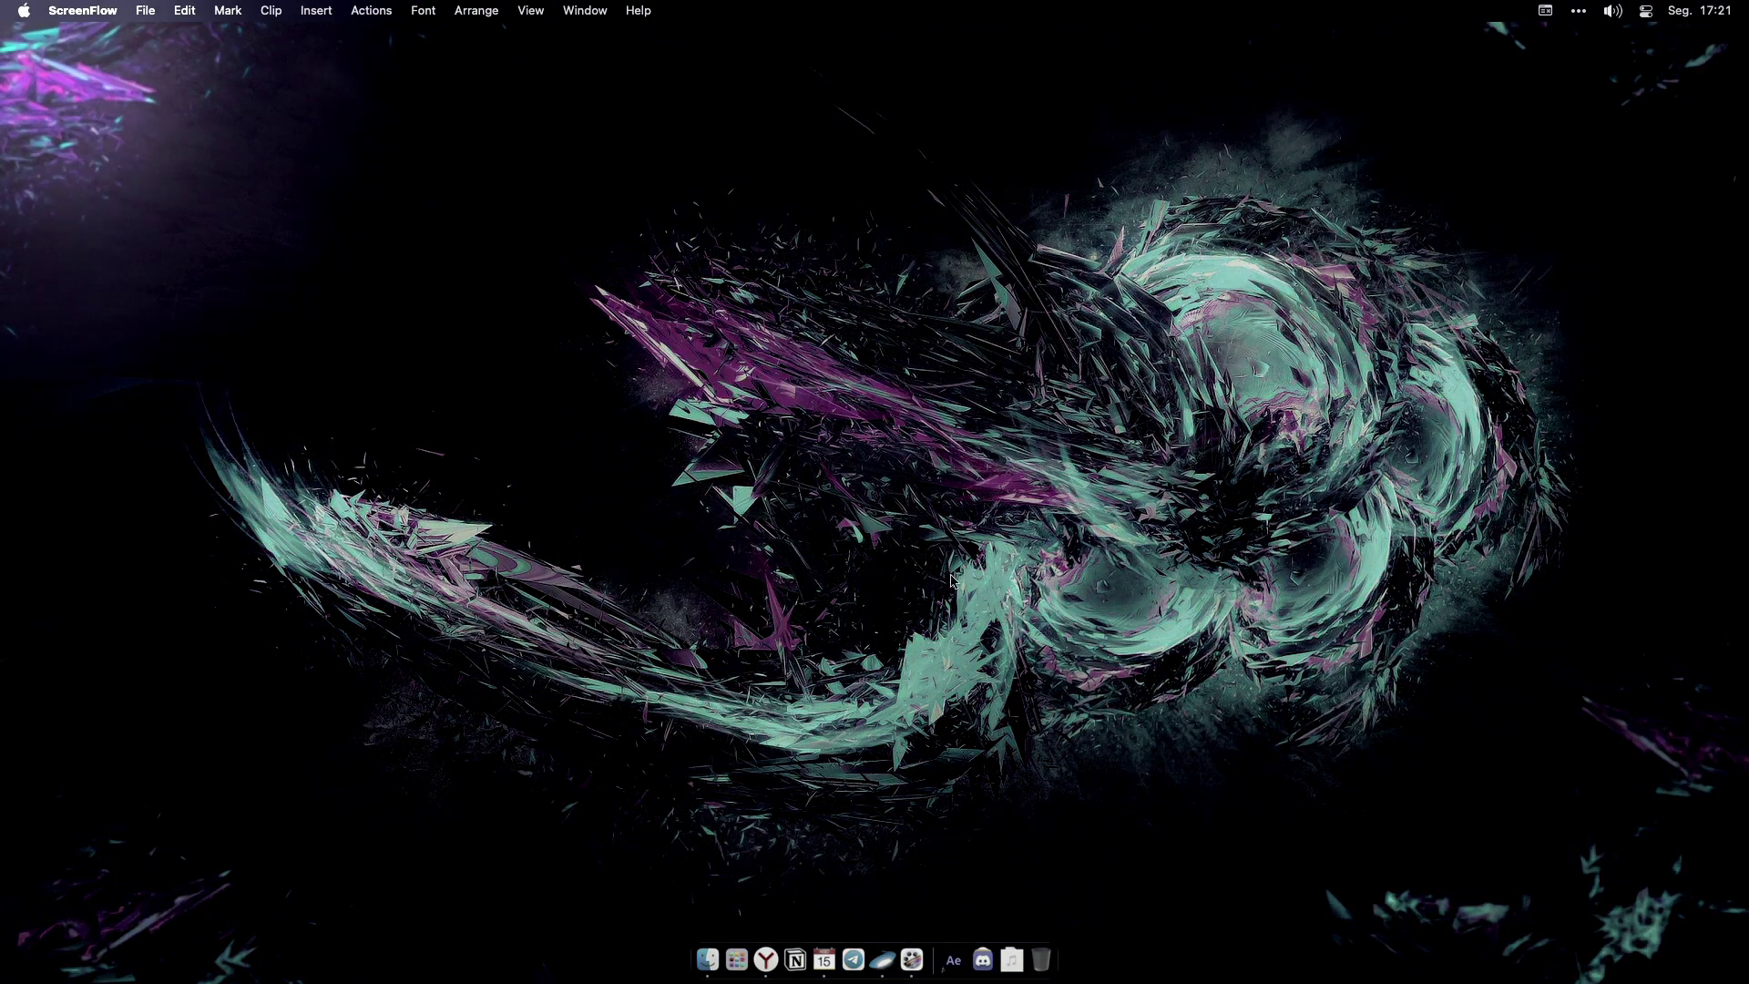
On the Mac, open the Layouts de Teclado settings for the keyboard in Preferências do Sistema
left_click(25, 13)
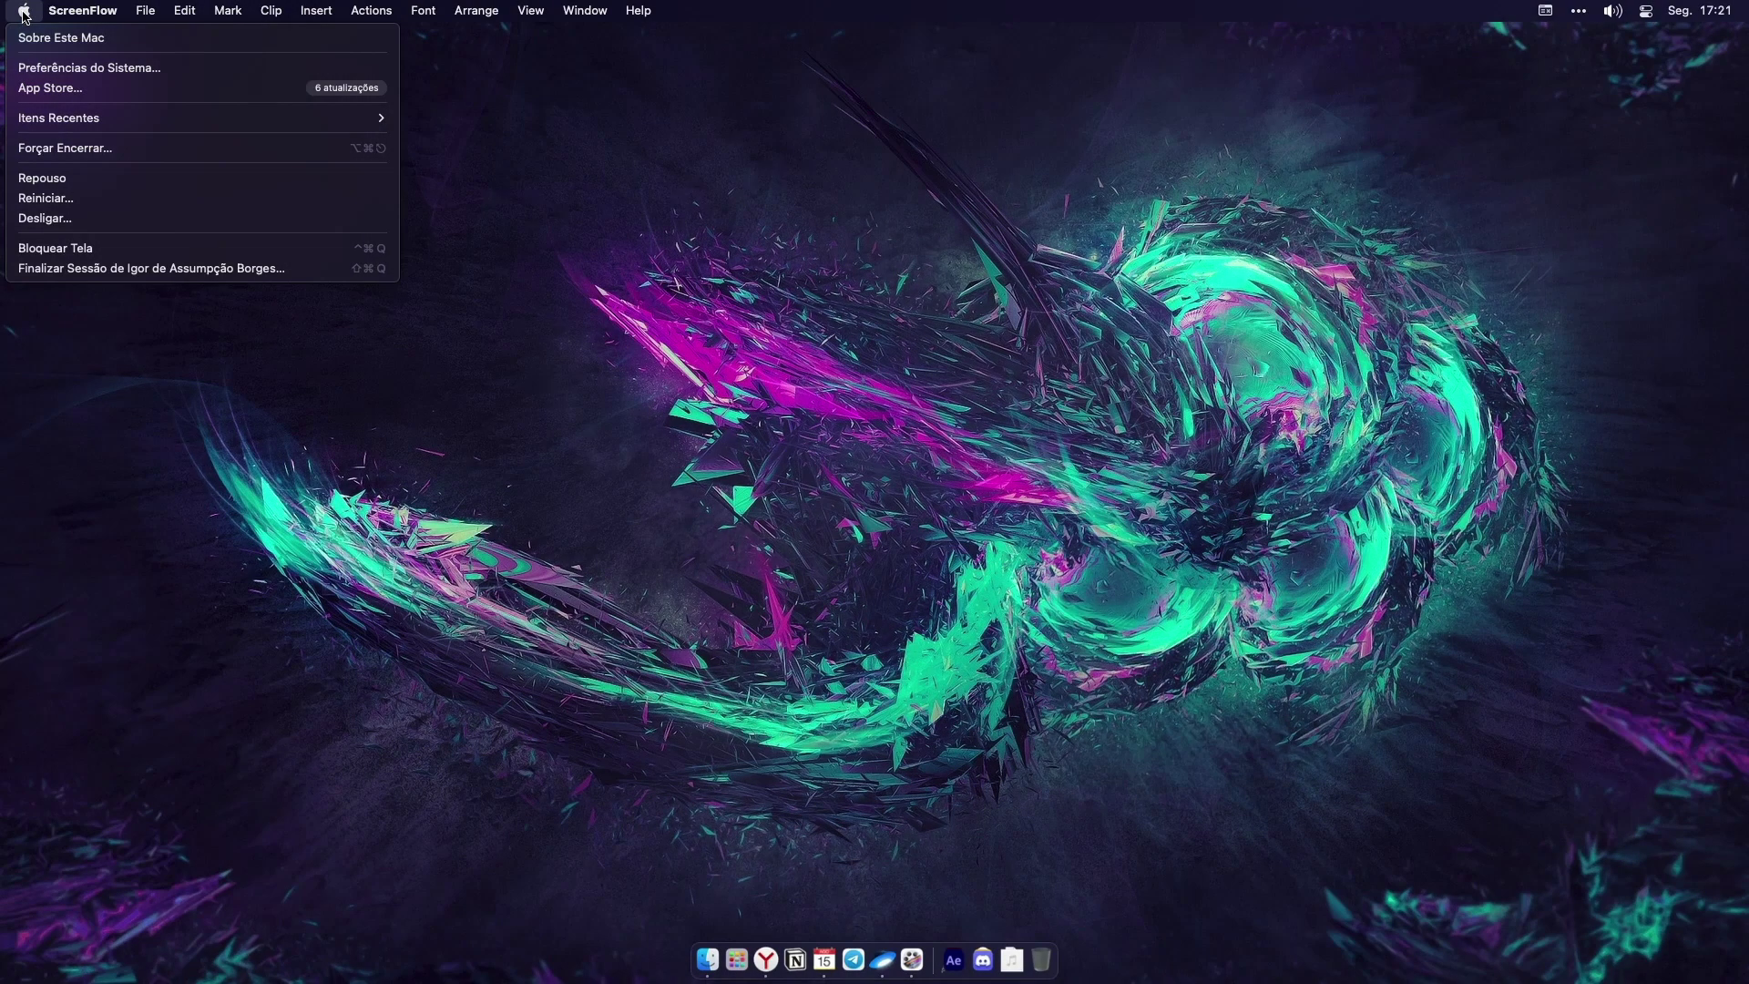
left_click(89, 67)
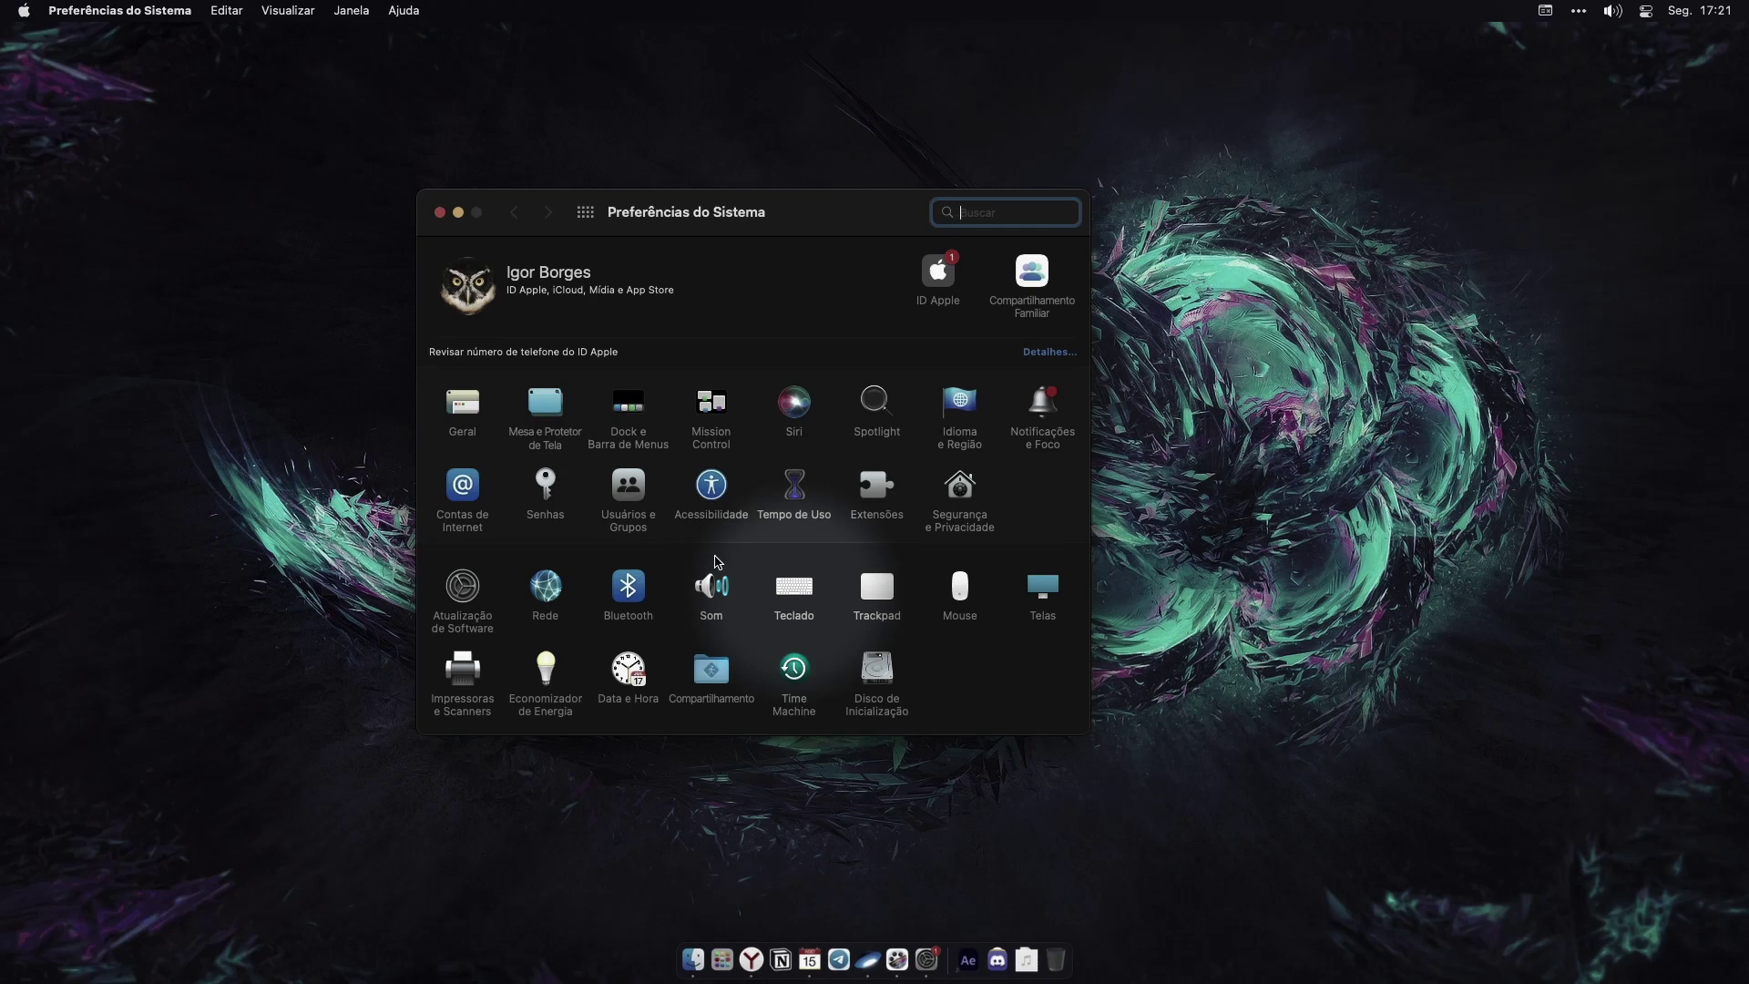
left_click(784, 602)
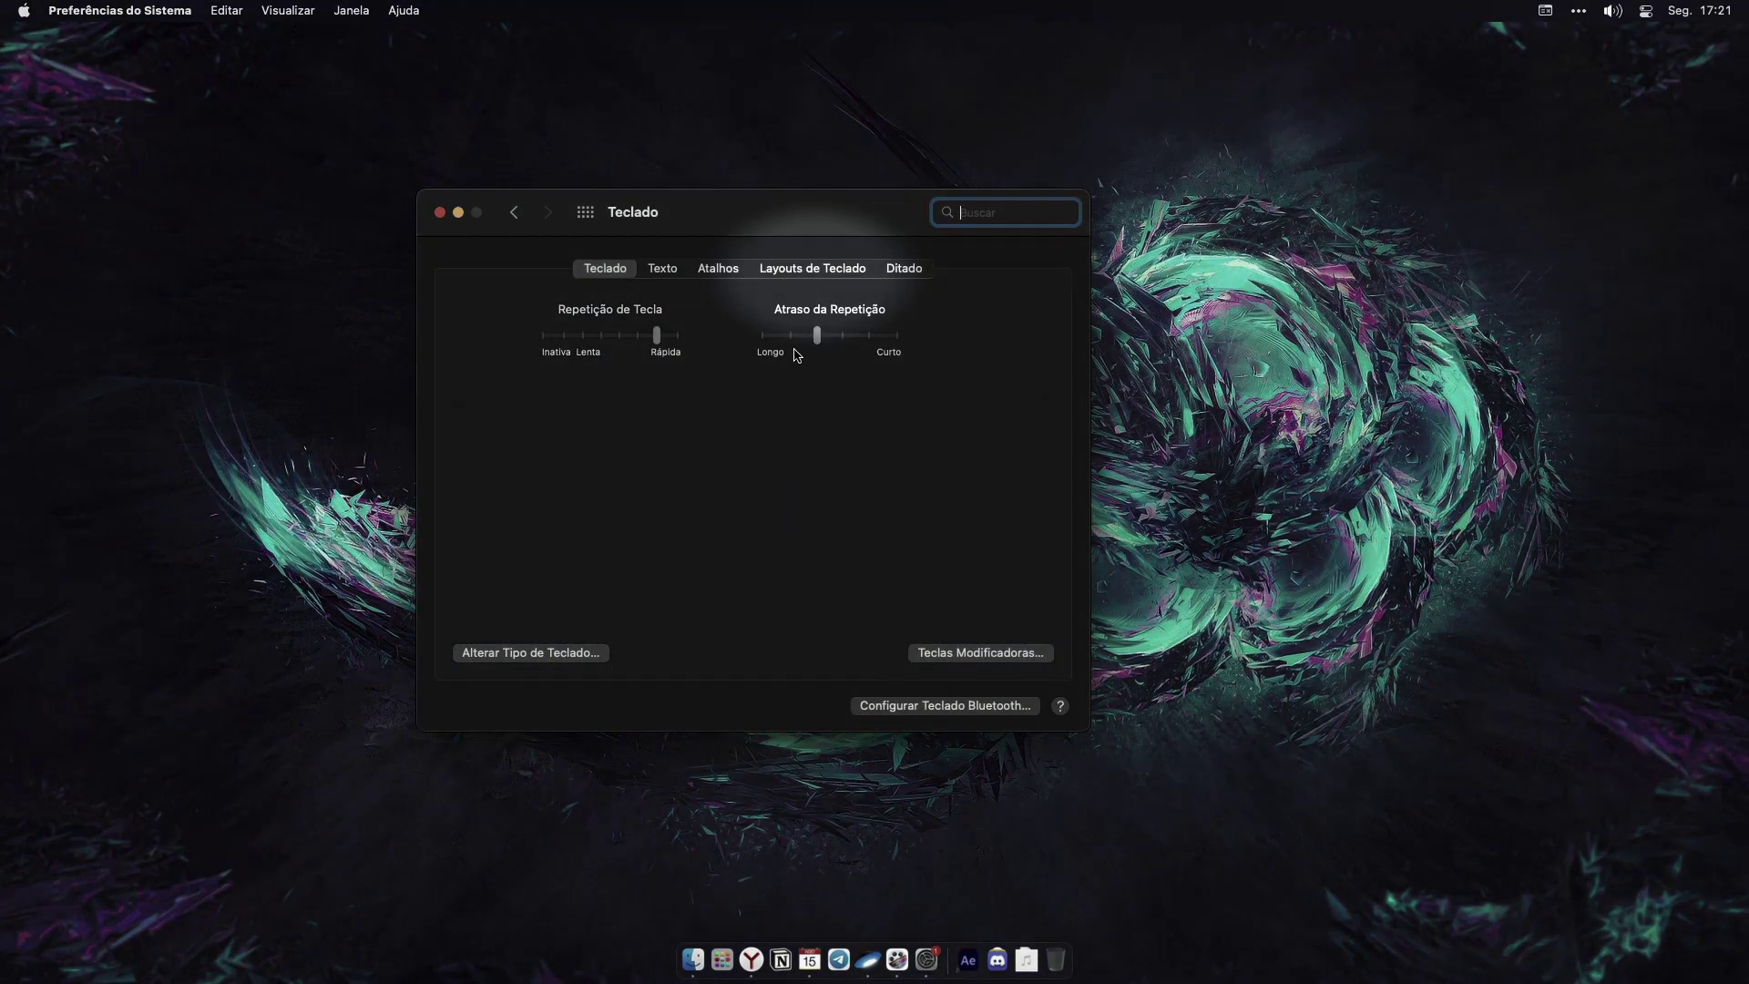
left_click(797, 270)
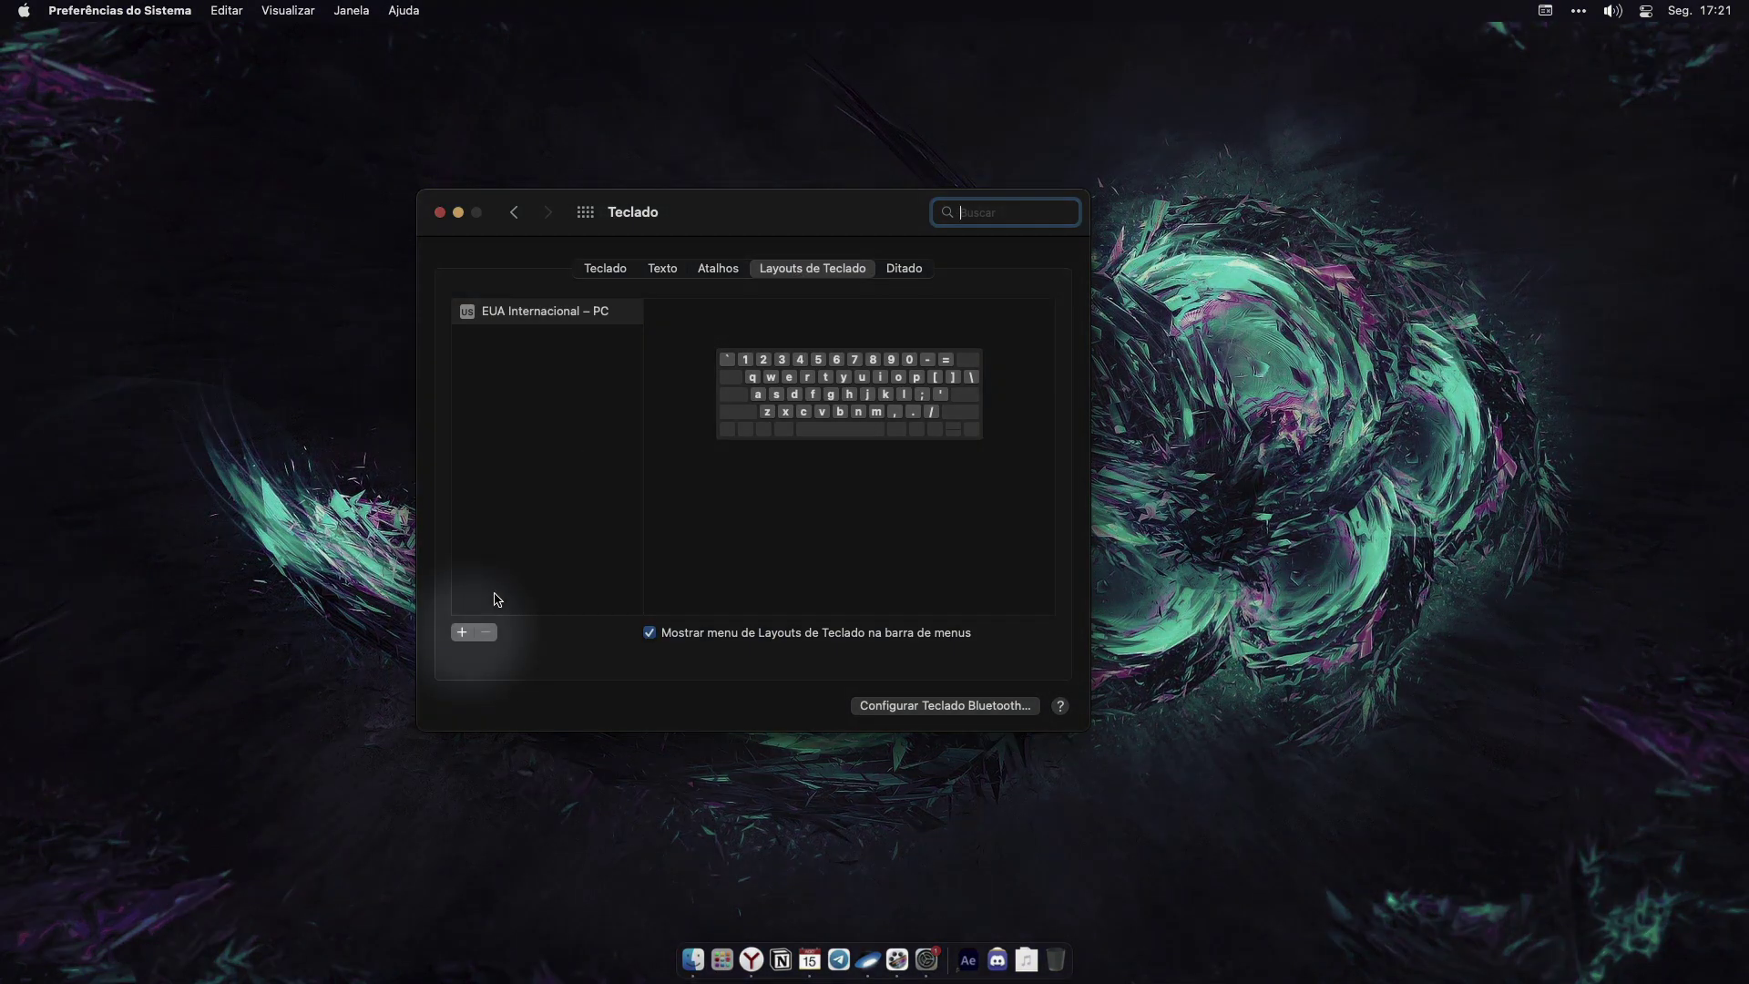
Find Russo among the keyboard layout languages with "ru", preview its PC and QWERTY variants, and add Russo – PC
left_click(462, 632)
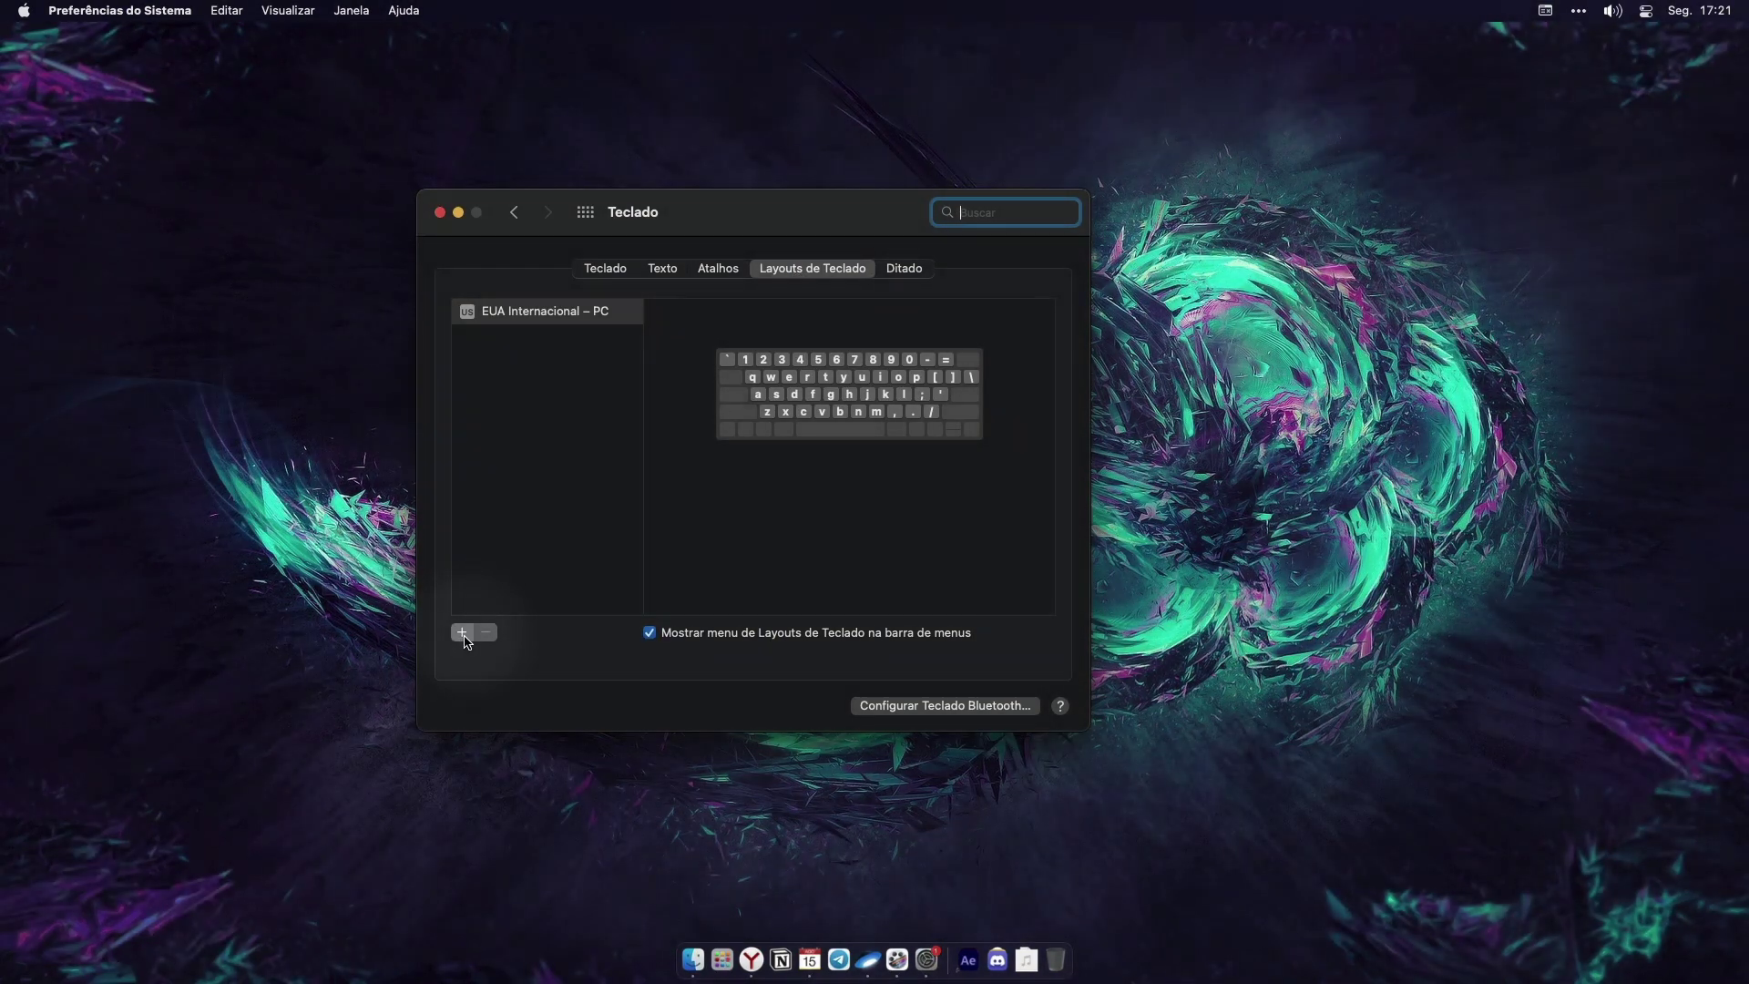
left_click(582, 607)
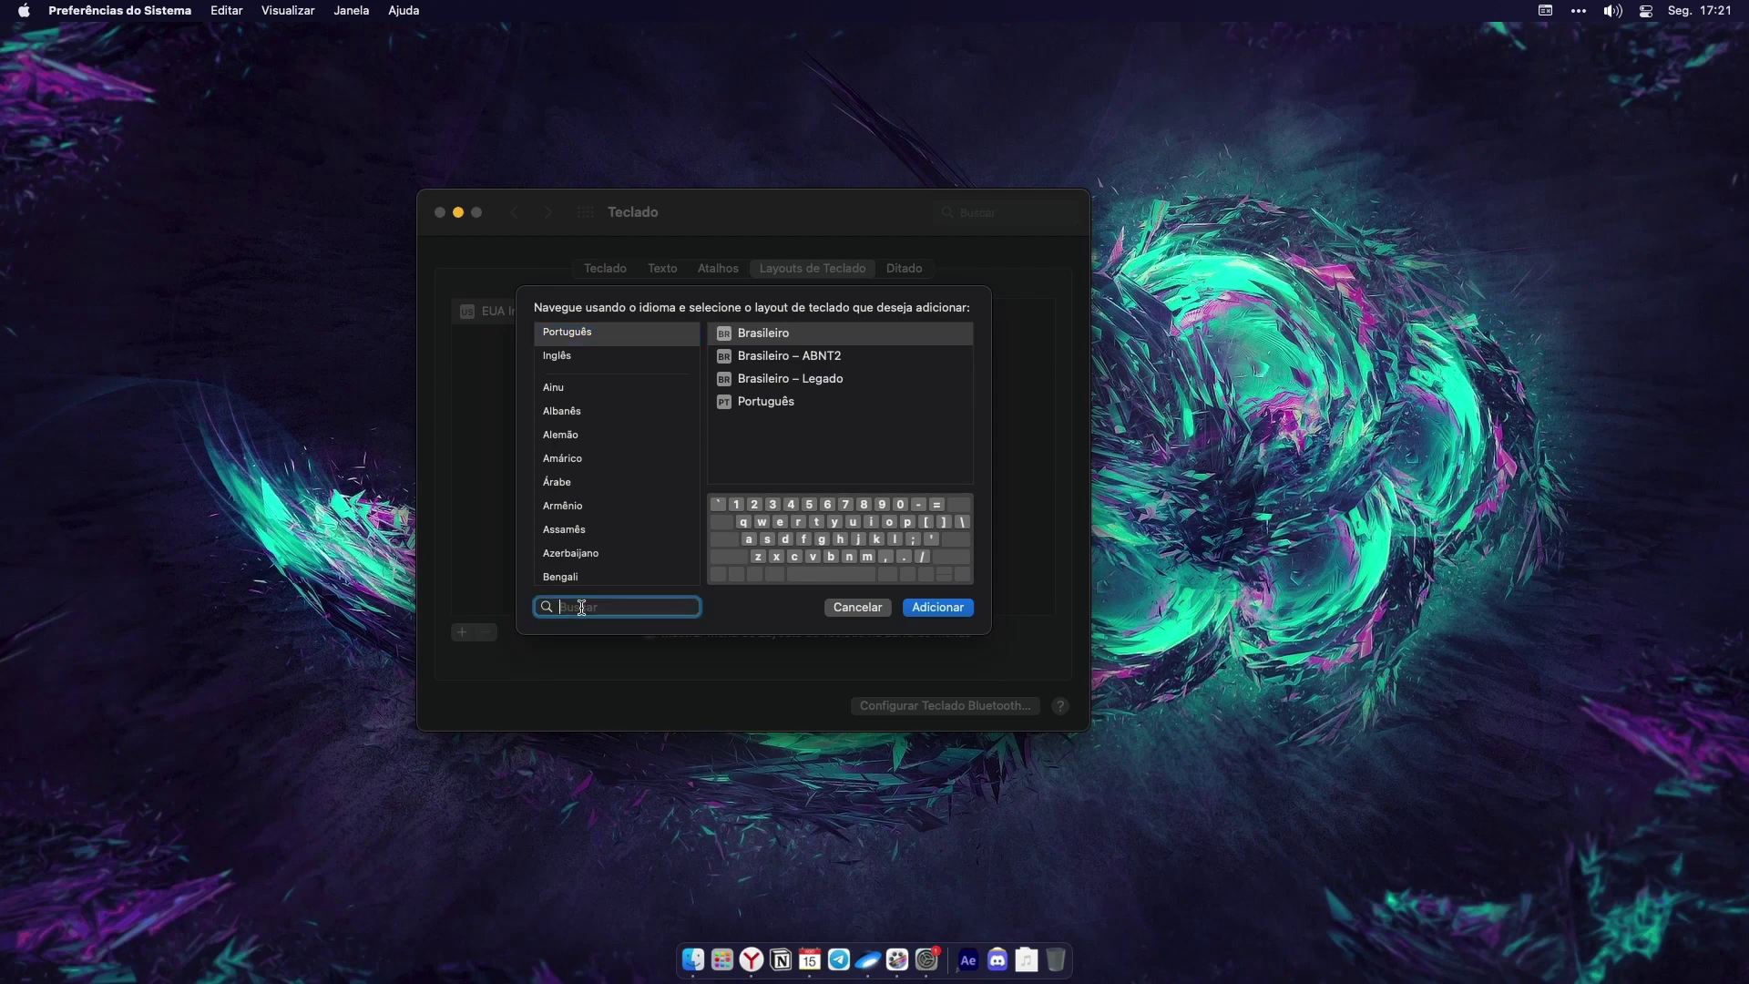
type("ru")
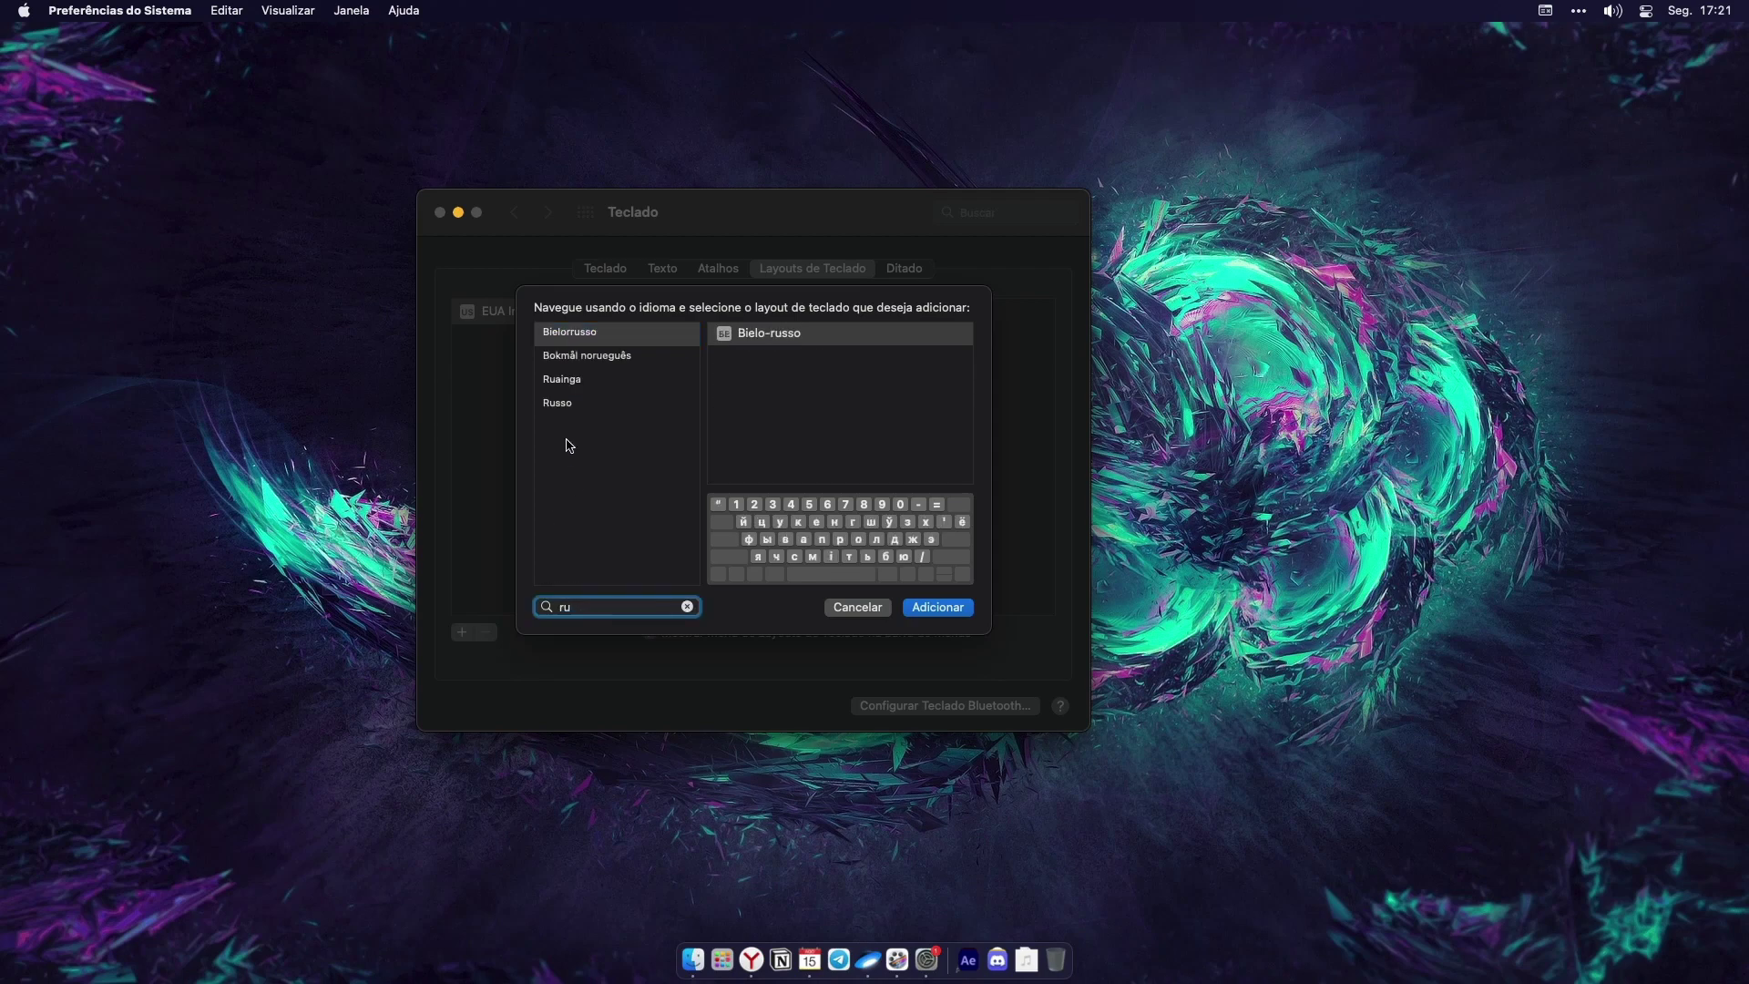
left_click(569, 409)
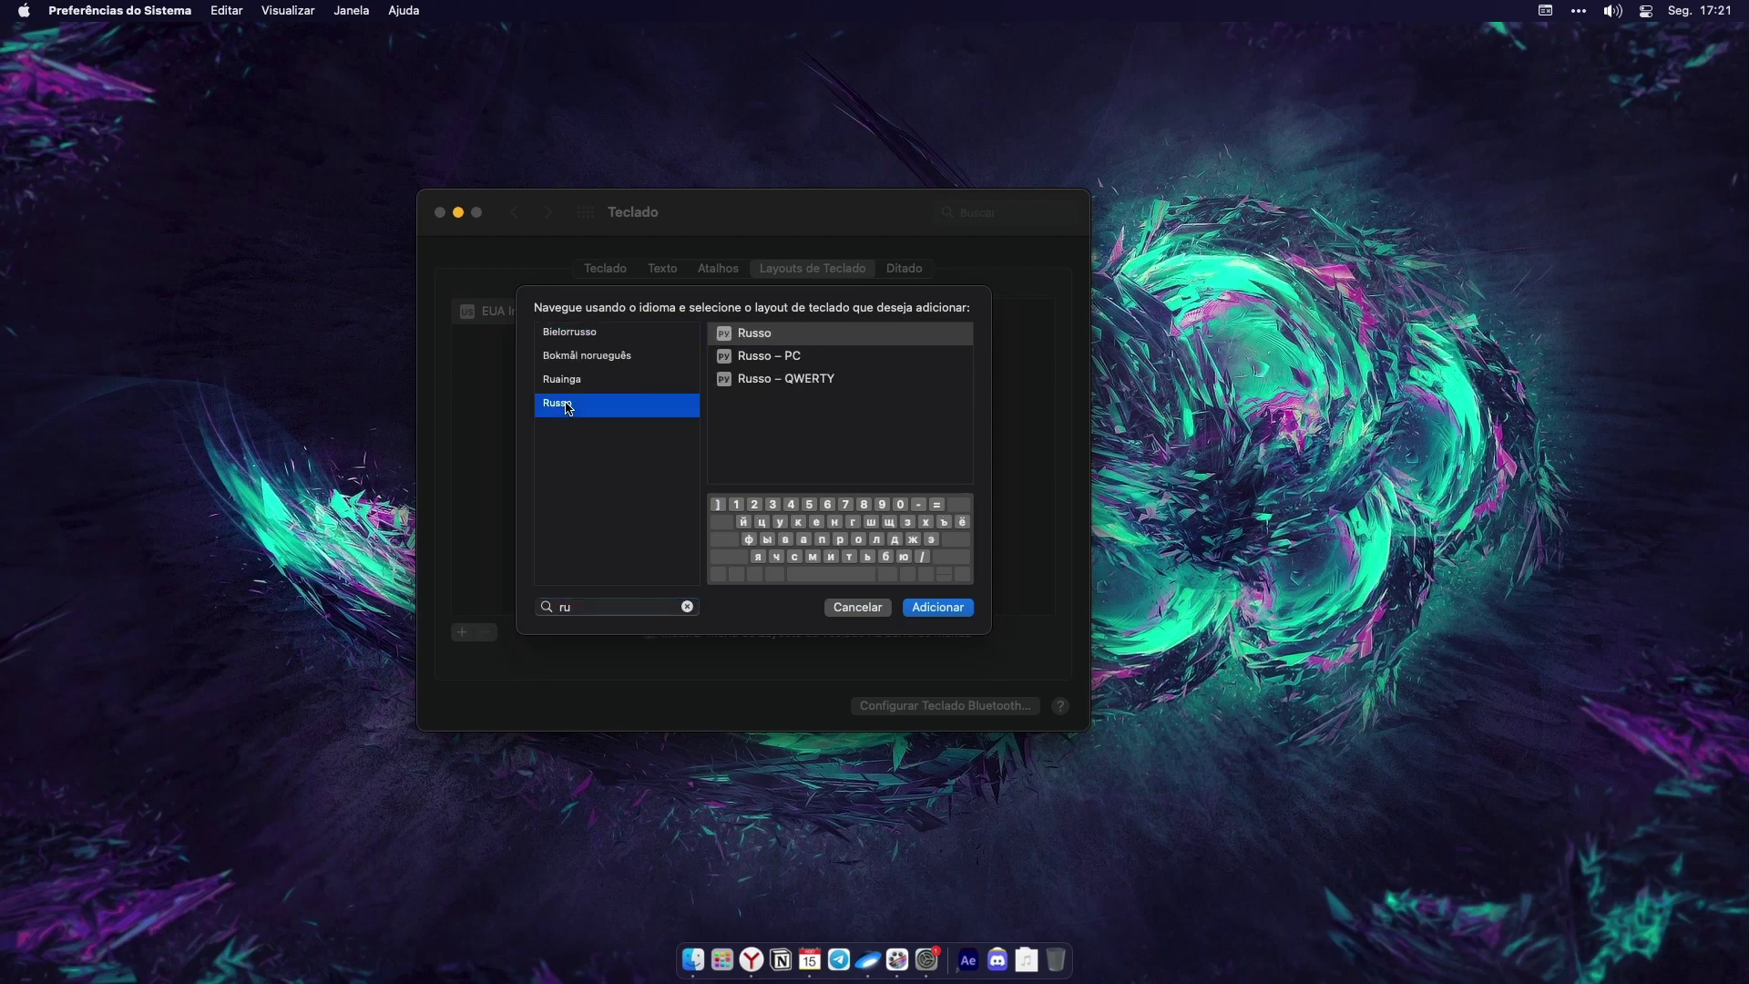
left_click(762, 363)
left_click(762, 381)
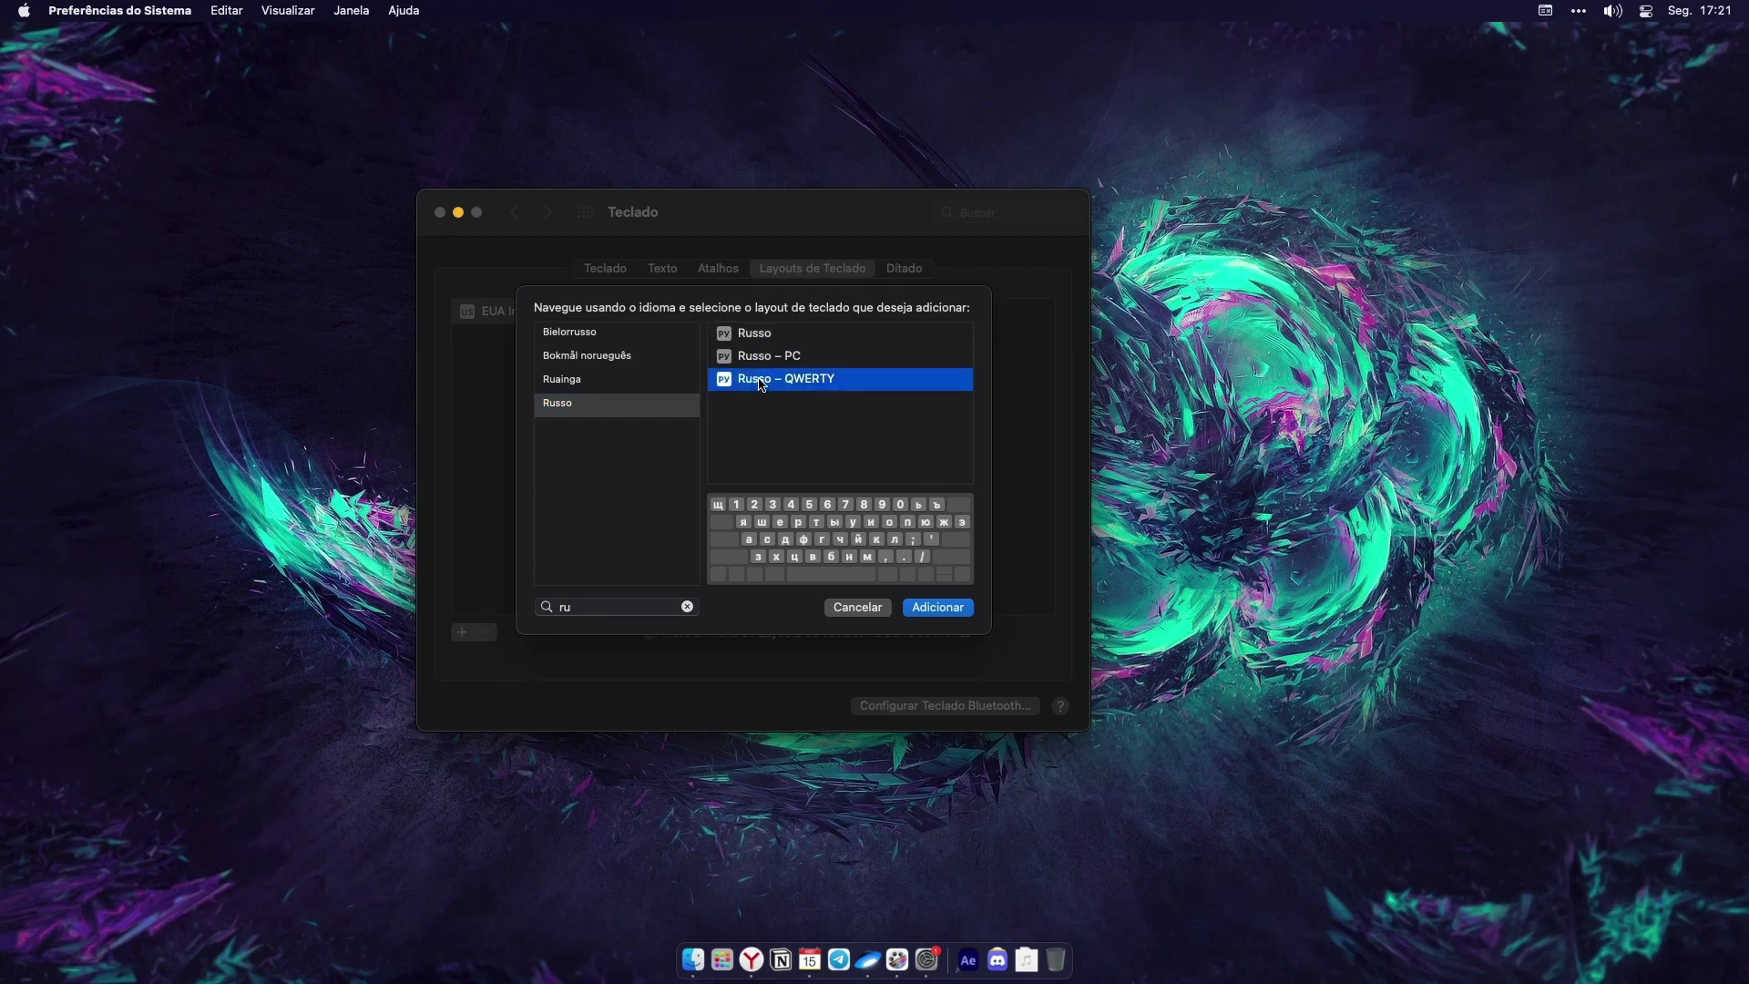
left_click(763, 358)
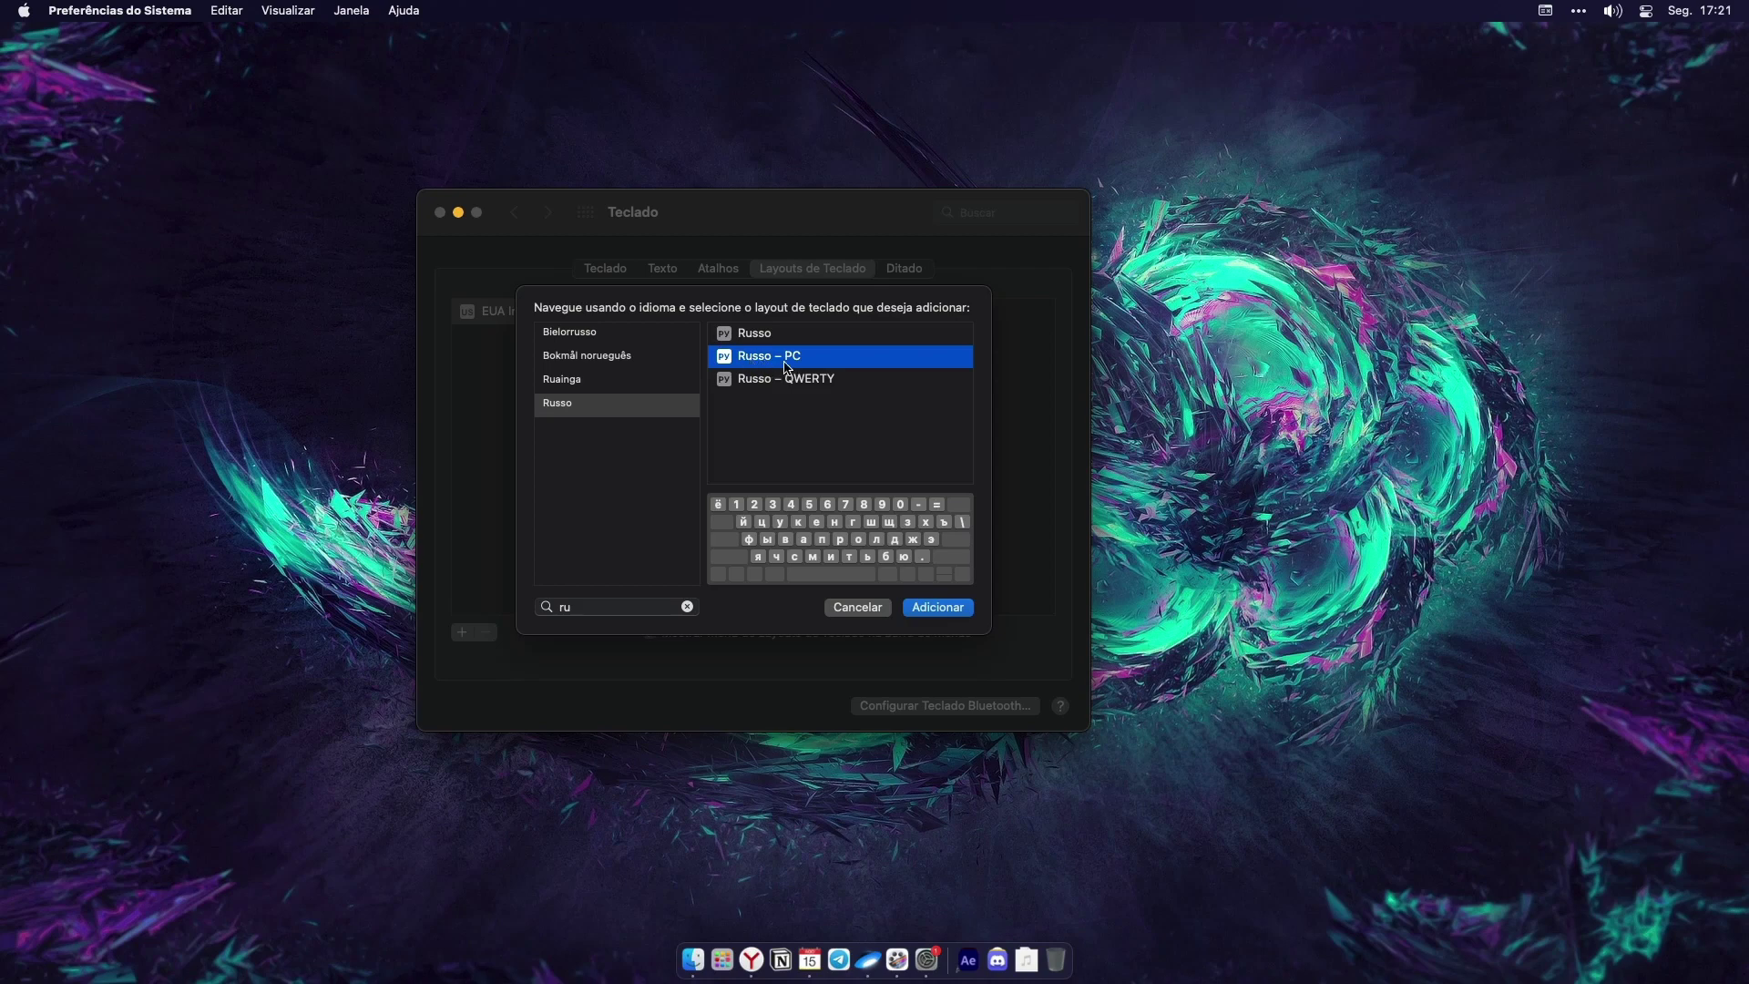
left_click(935, 607)
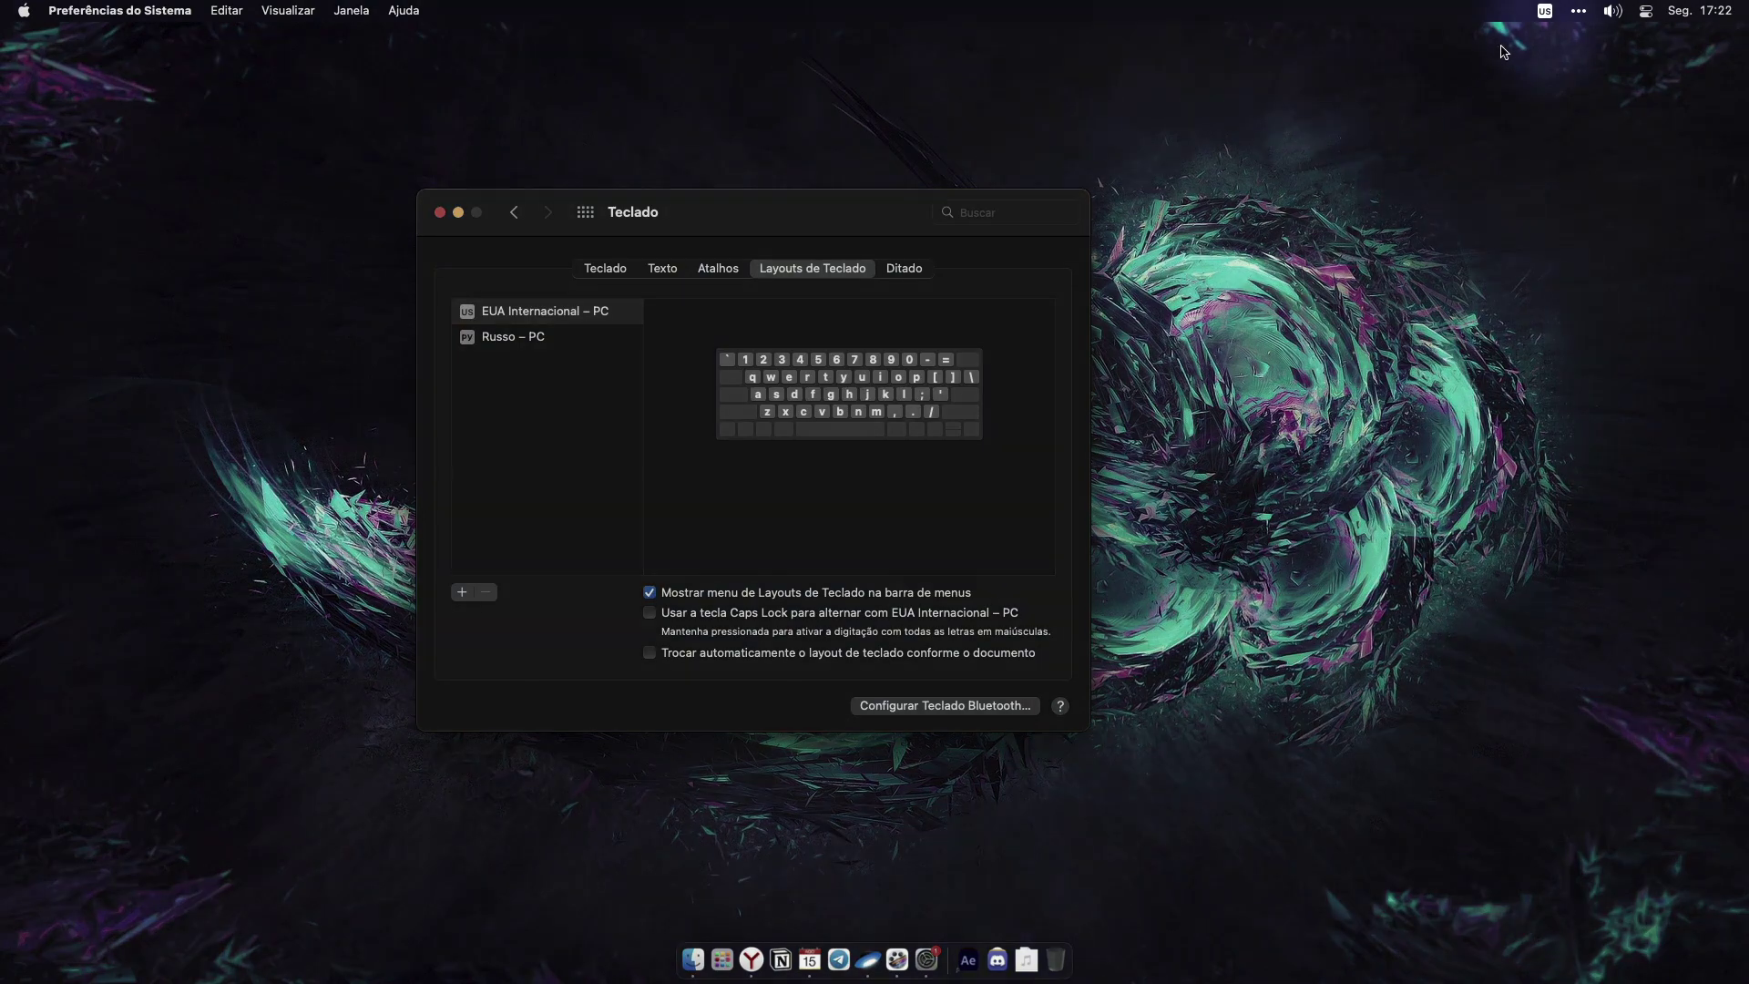
Switch the Mac's input layout to Russo – PC and back to EUA Internacional – PC, then close the Teclado preferences
left_click(1546, 17)
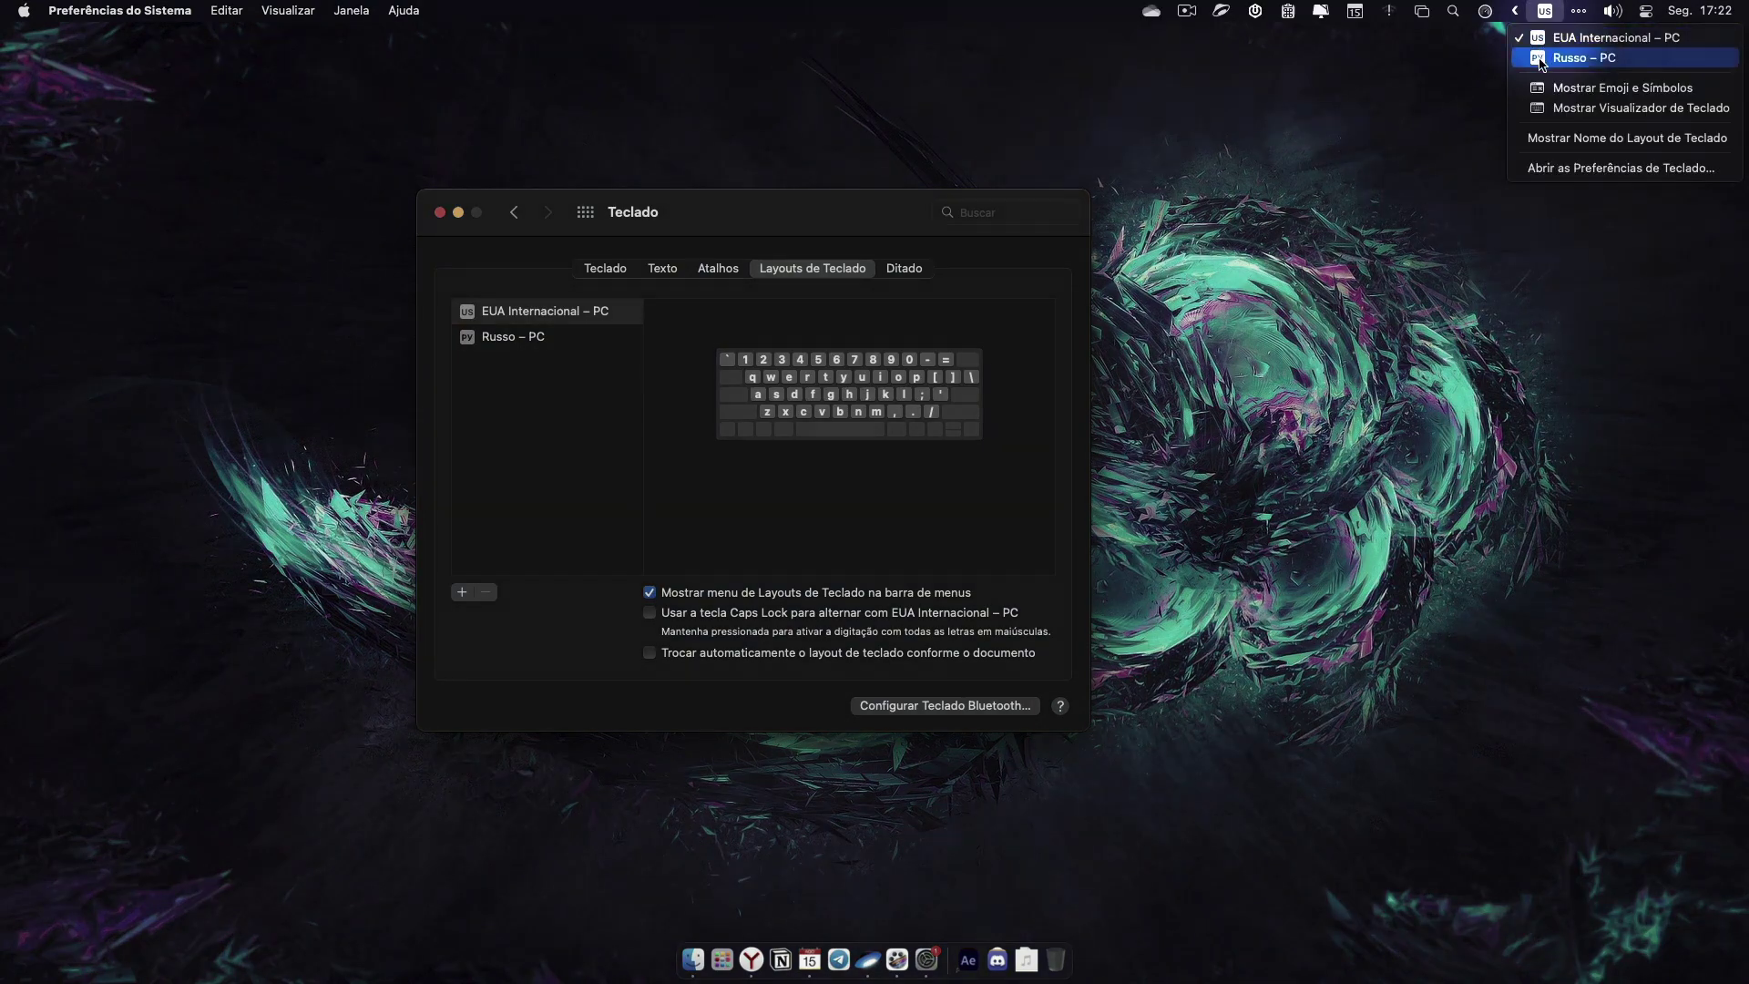
left_click(1541, 61)
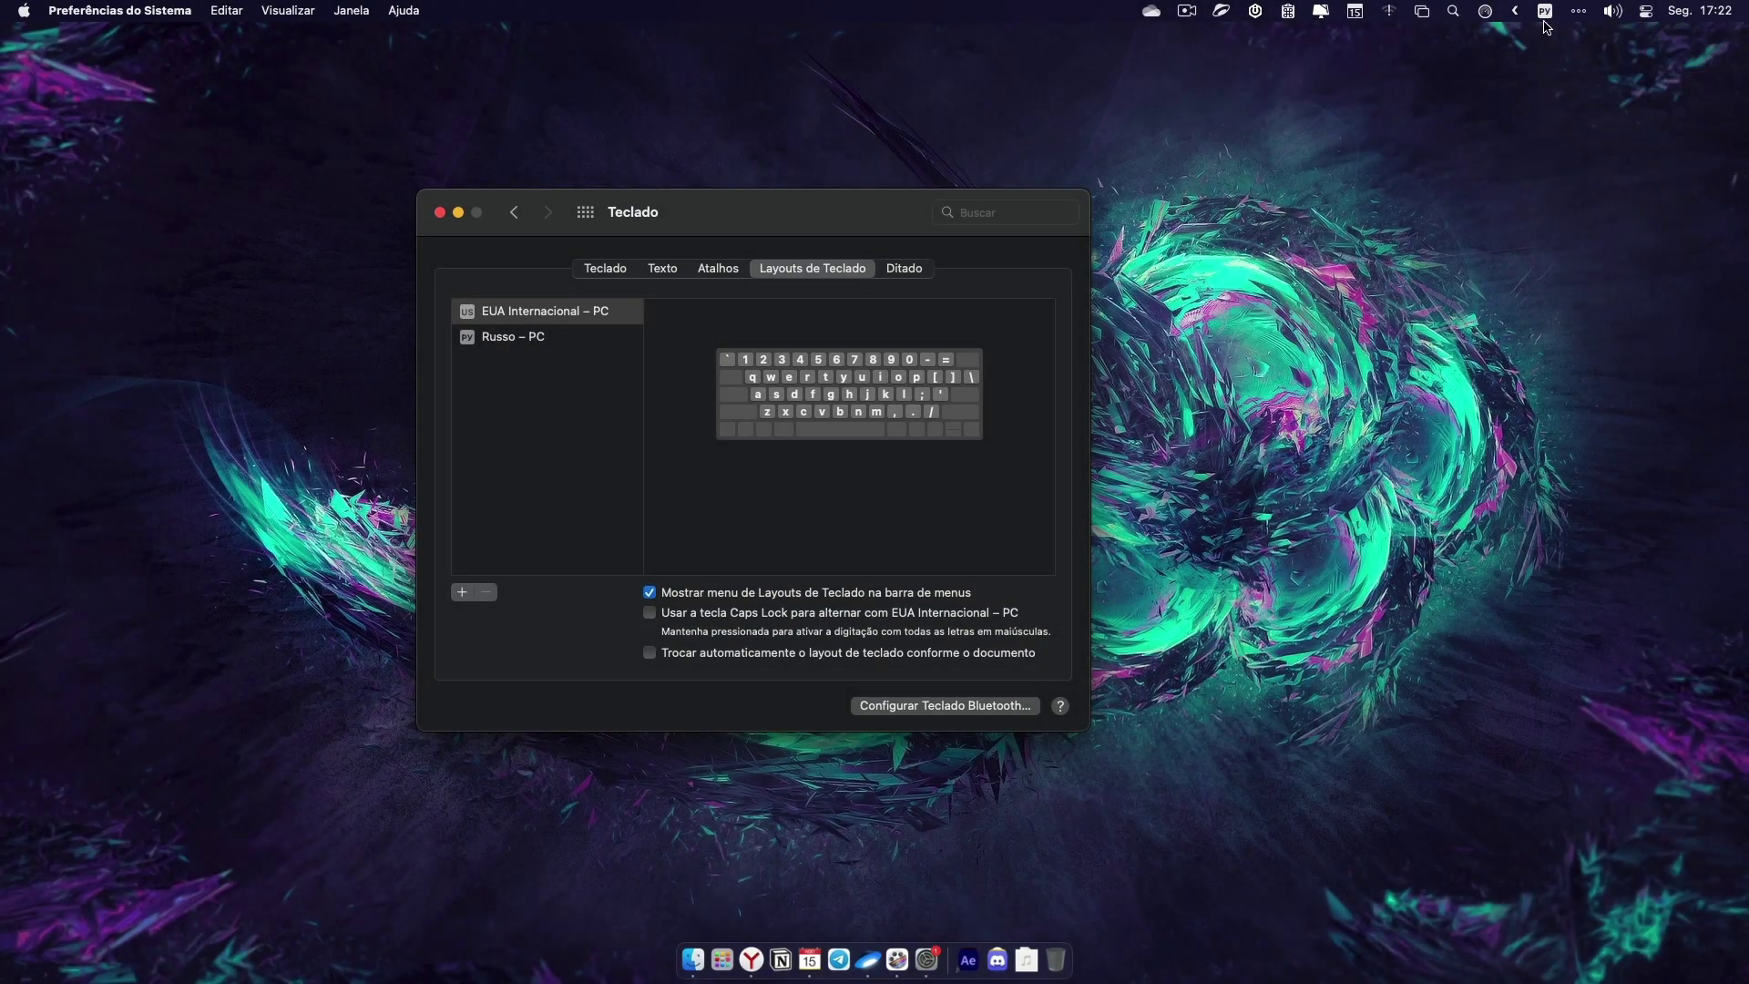
left_click(1545, 13)
left_click(1545, 37)
left_click(439, 212)
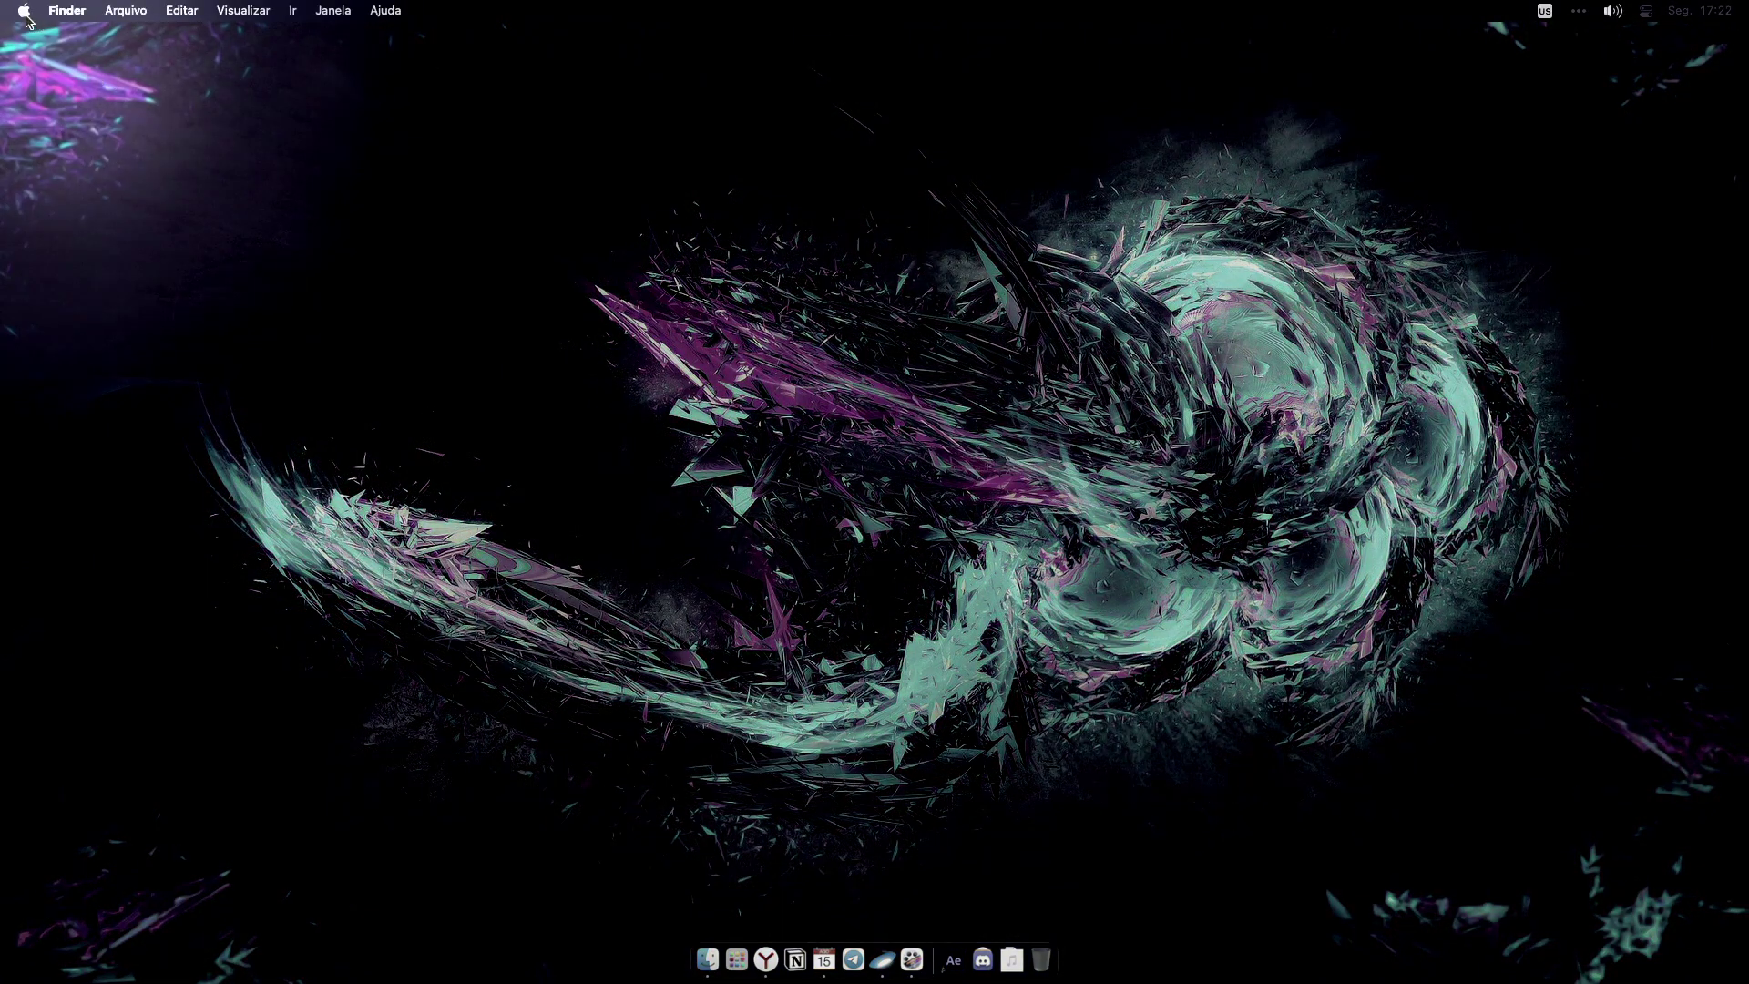
Turn on the Teclado de Acessibilidade in the keyboard's Visualizador settings under Acessibilidade in Preferências do Sistema
left_click(25, 13)
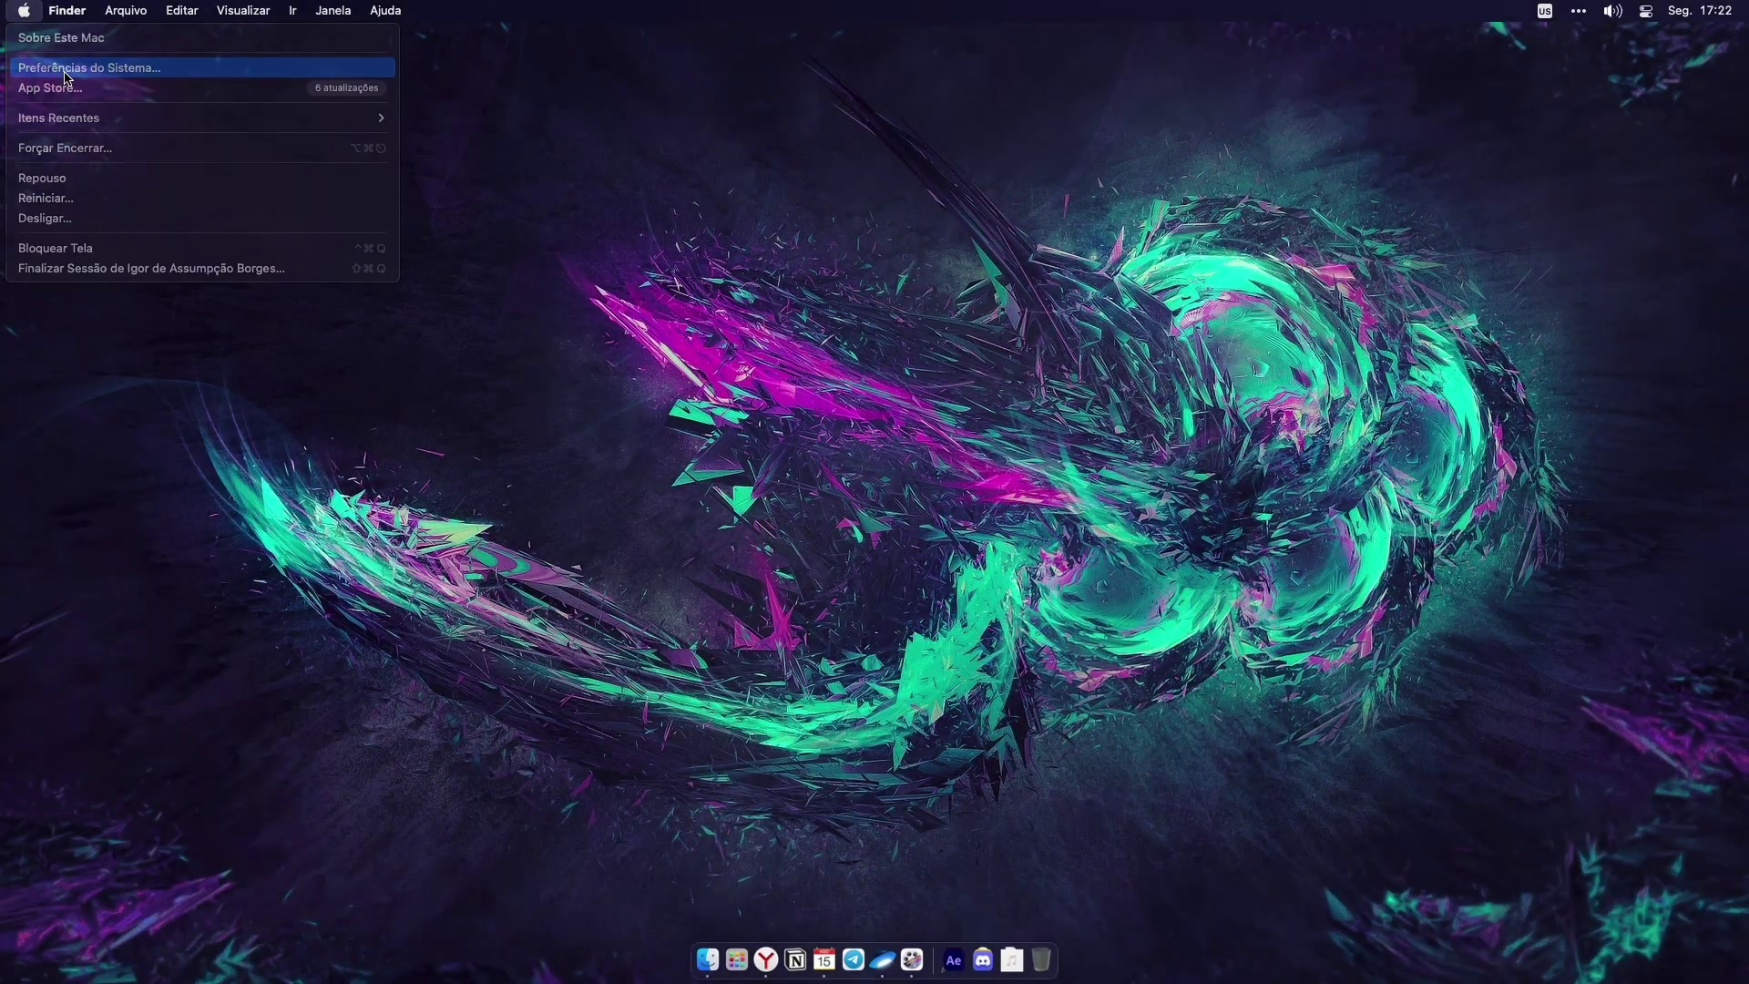
left_click(64, 68)
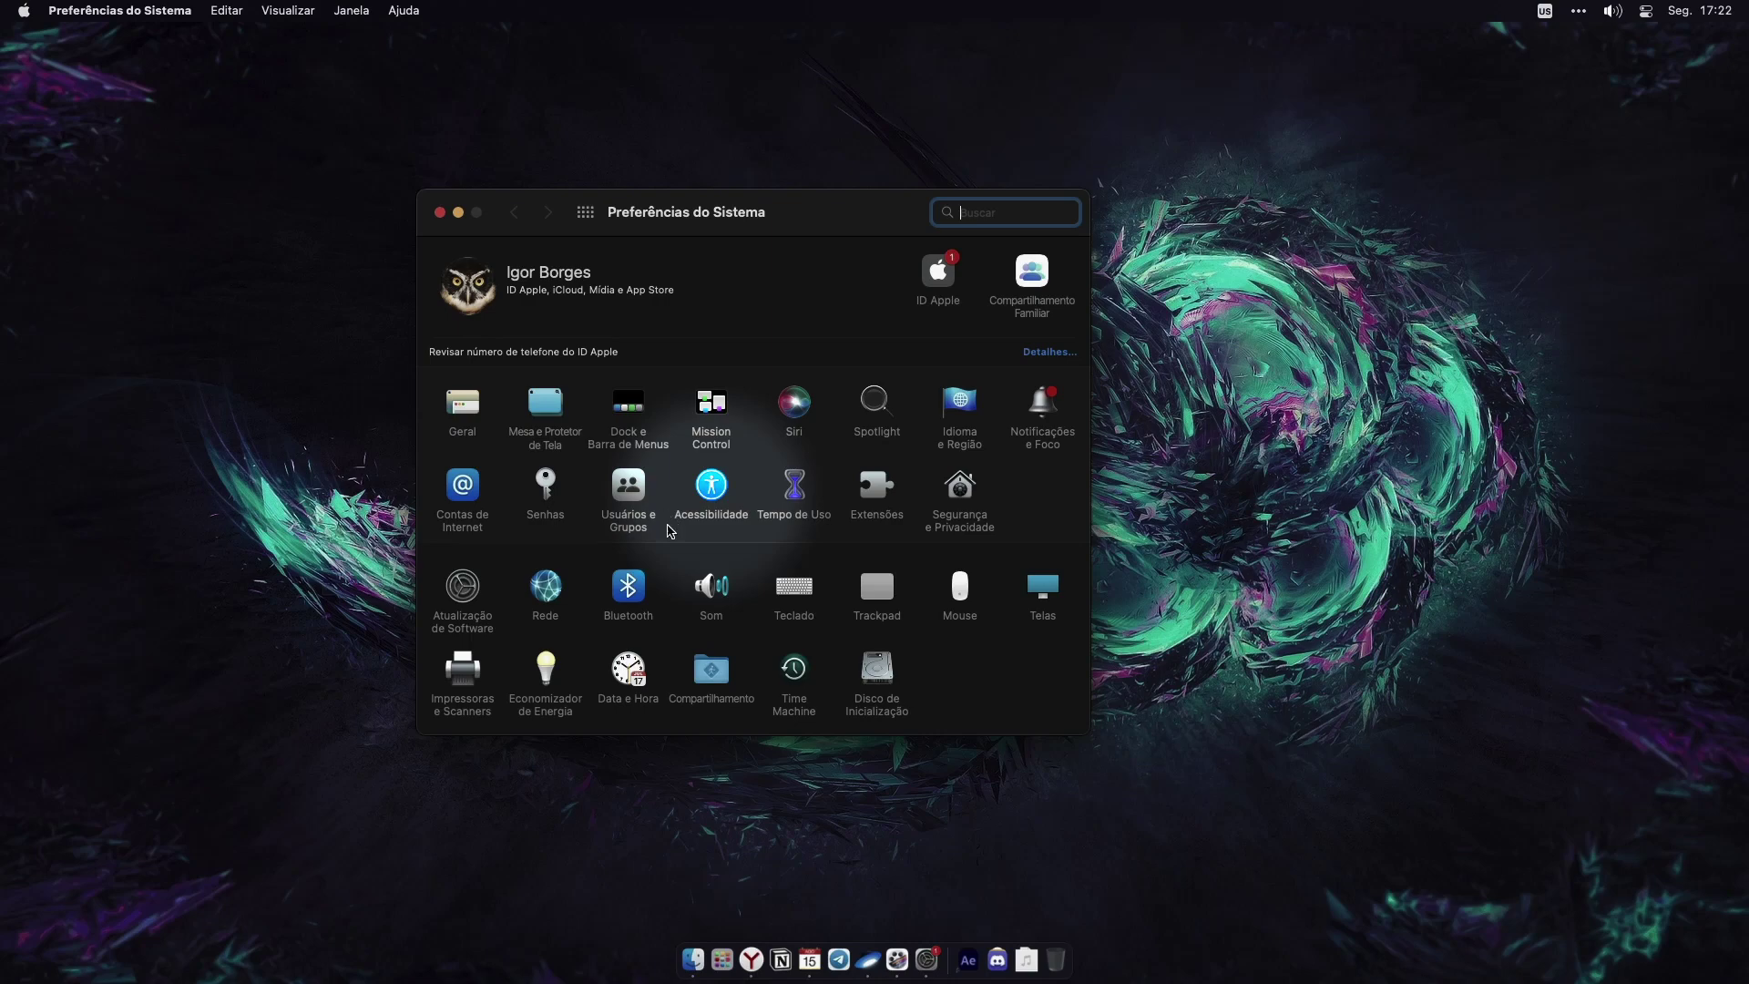
left_click(711, 486)
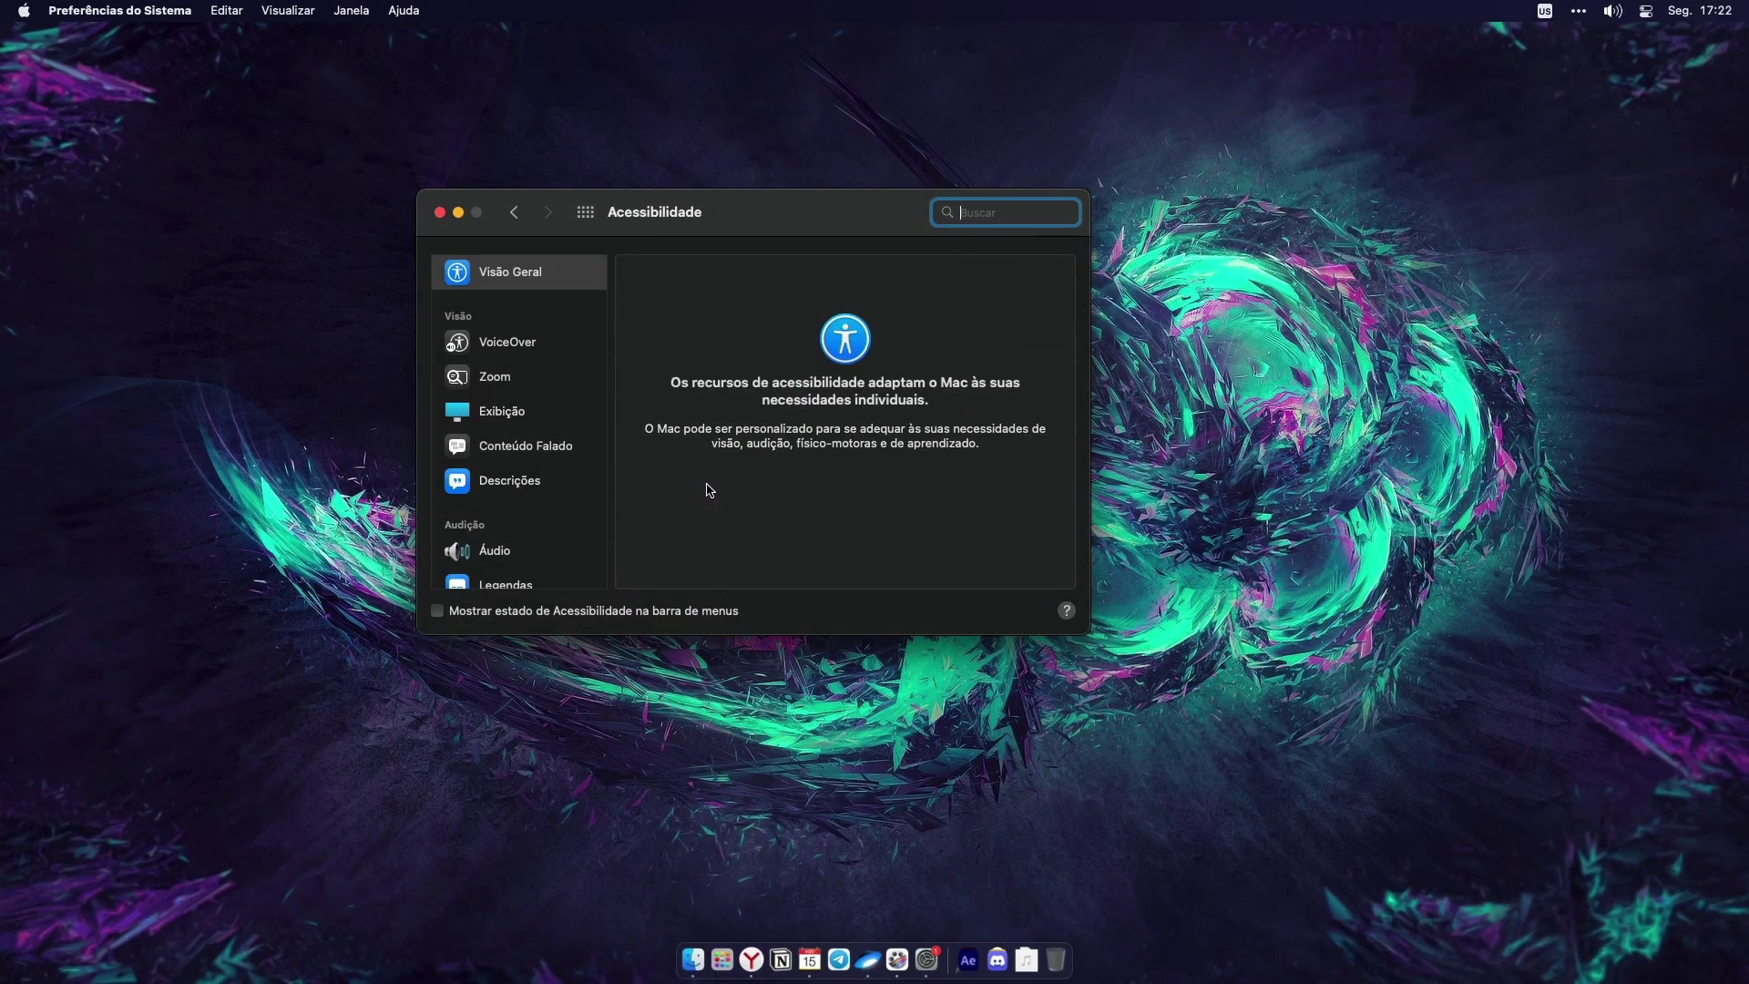
scroll(556, 455, "down", 5)
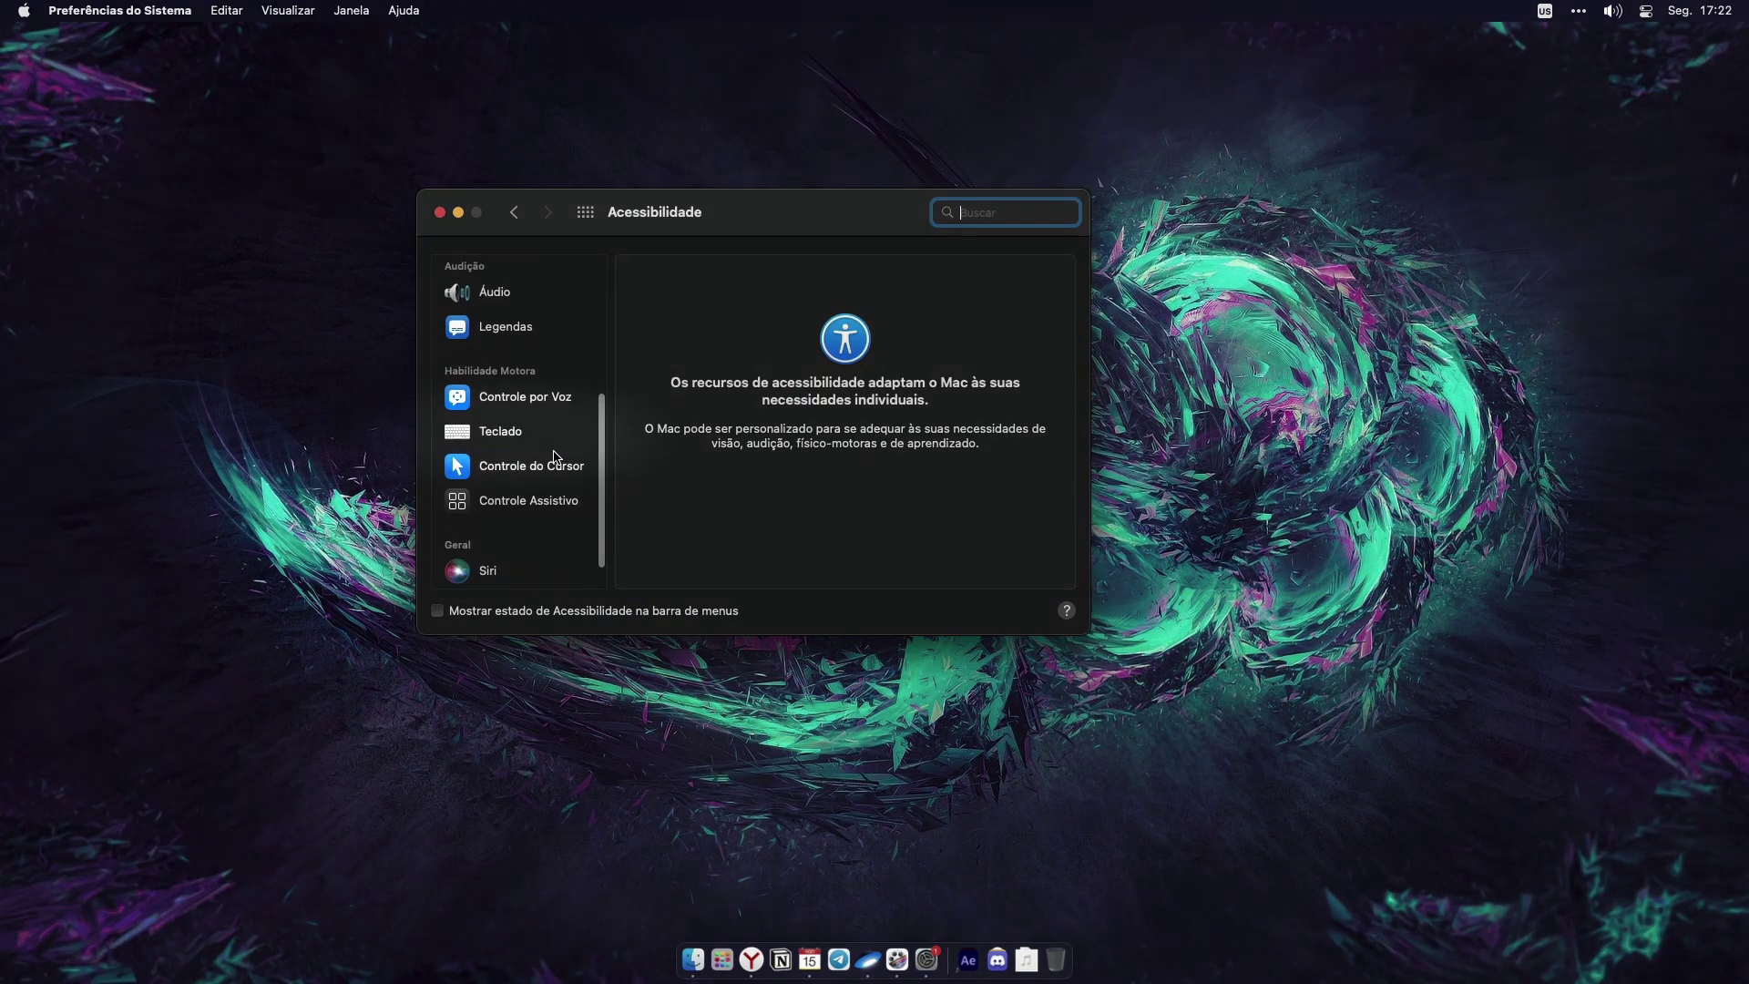
left_click(506, 437)
key("Tab")
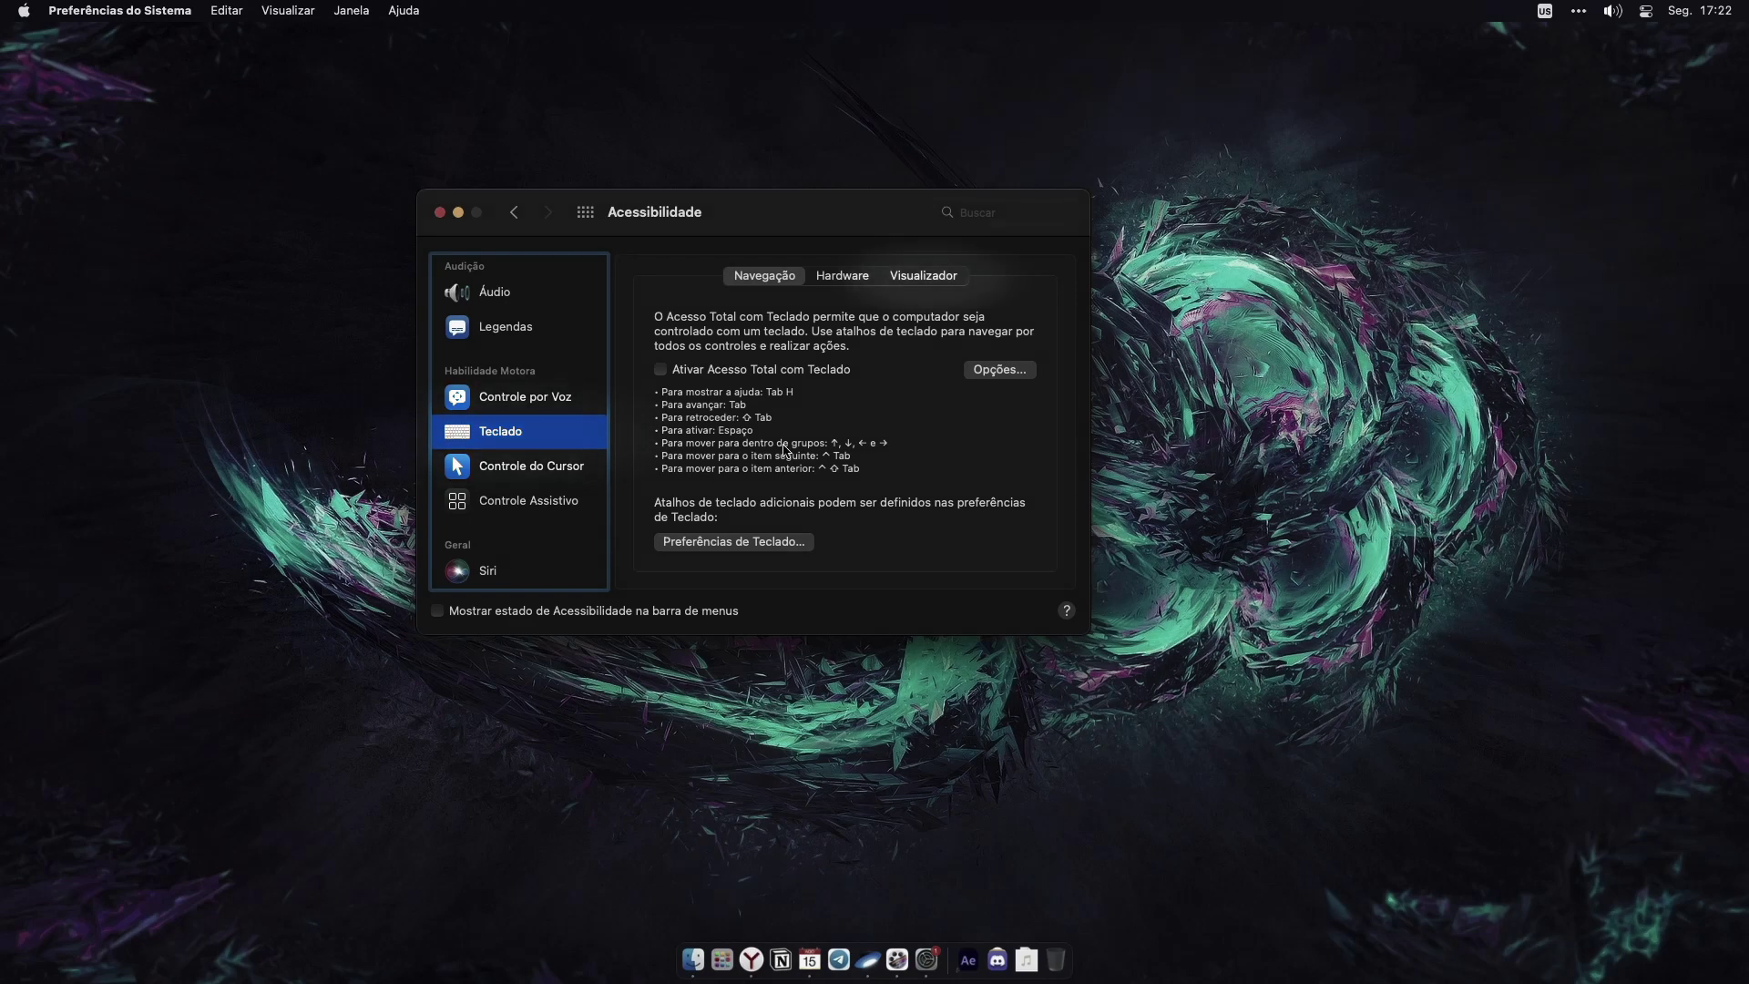
left_click(922, 277)
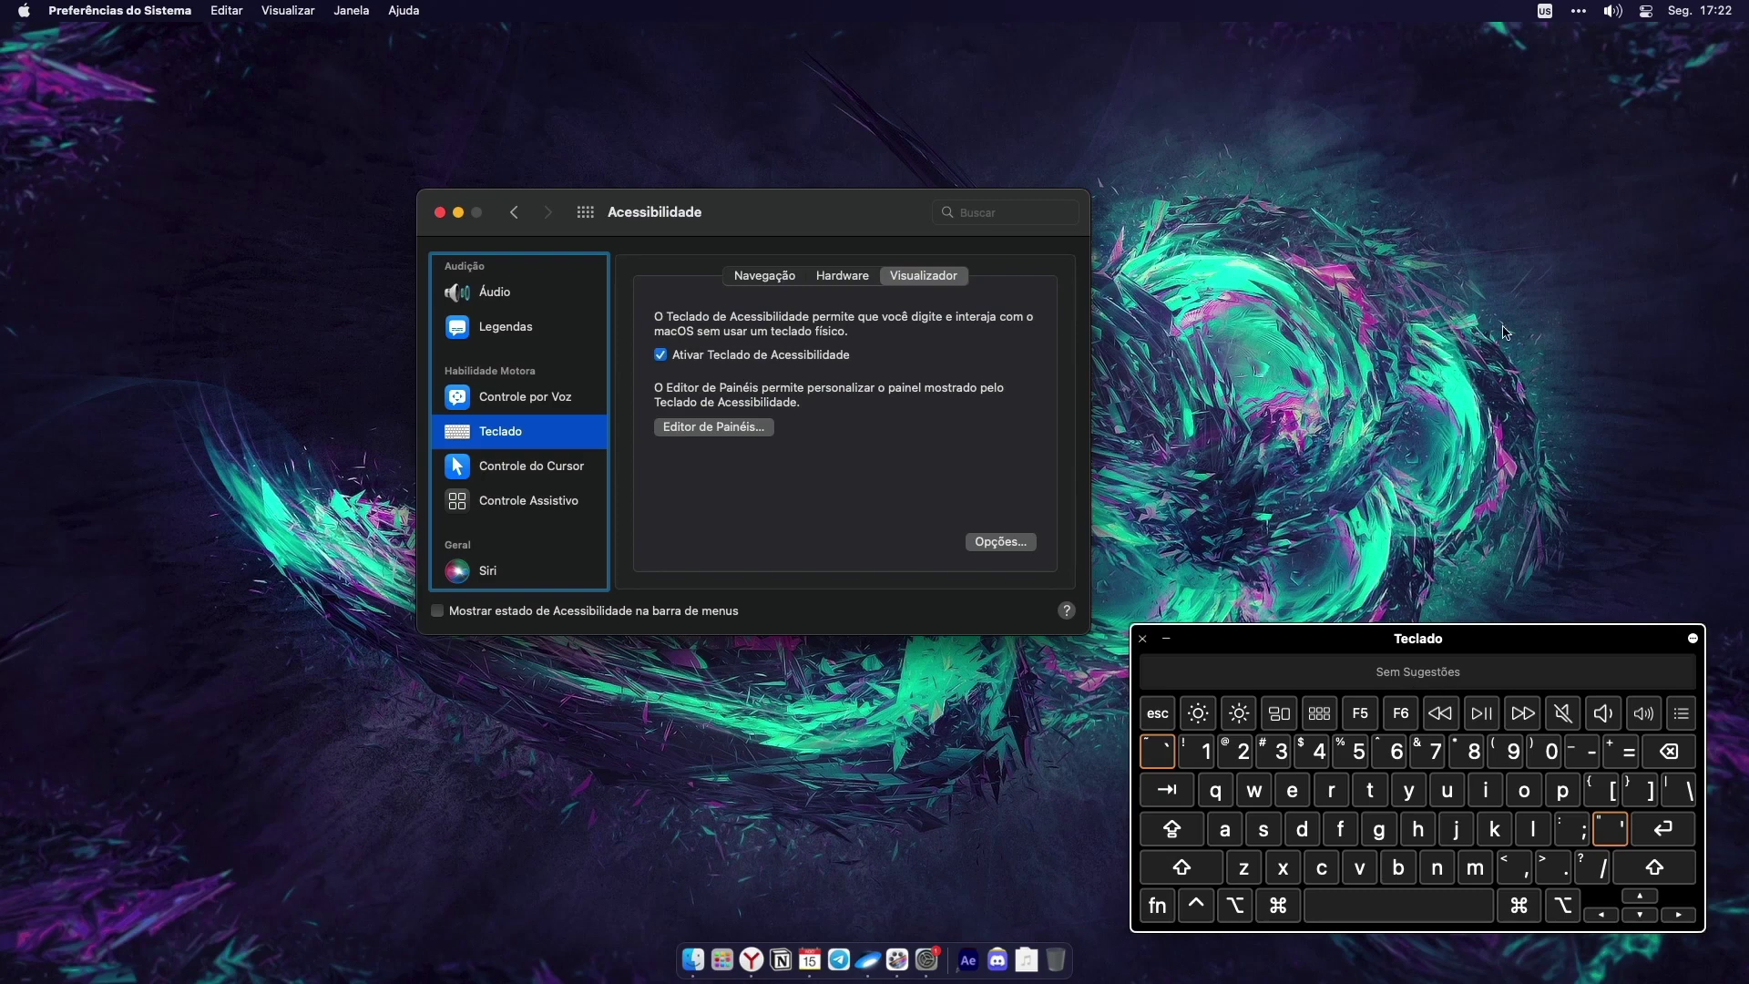
Switch the input layout to Russo – PC, and minimise and restore the on-screen Teclado window
left_click(1545, 19)
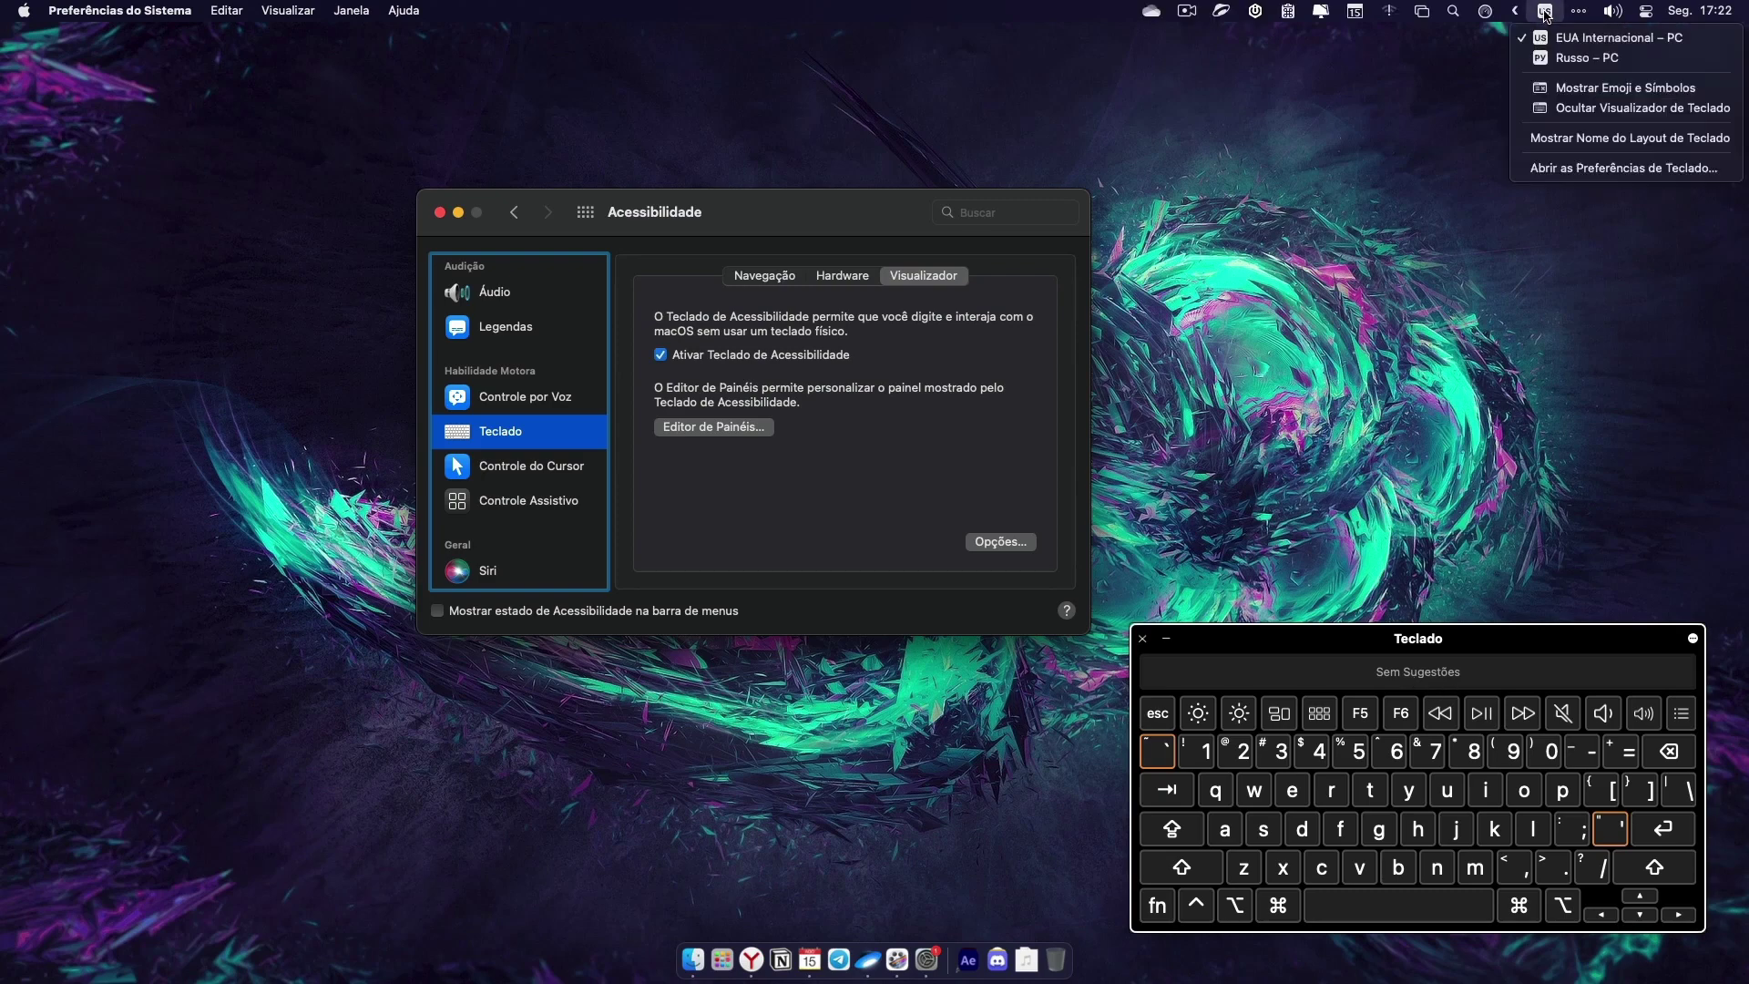
left_click(1546, 68)
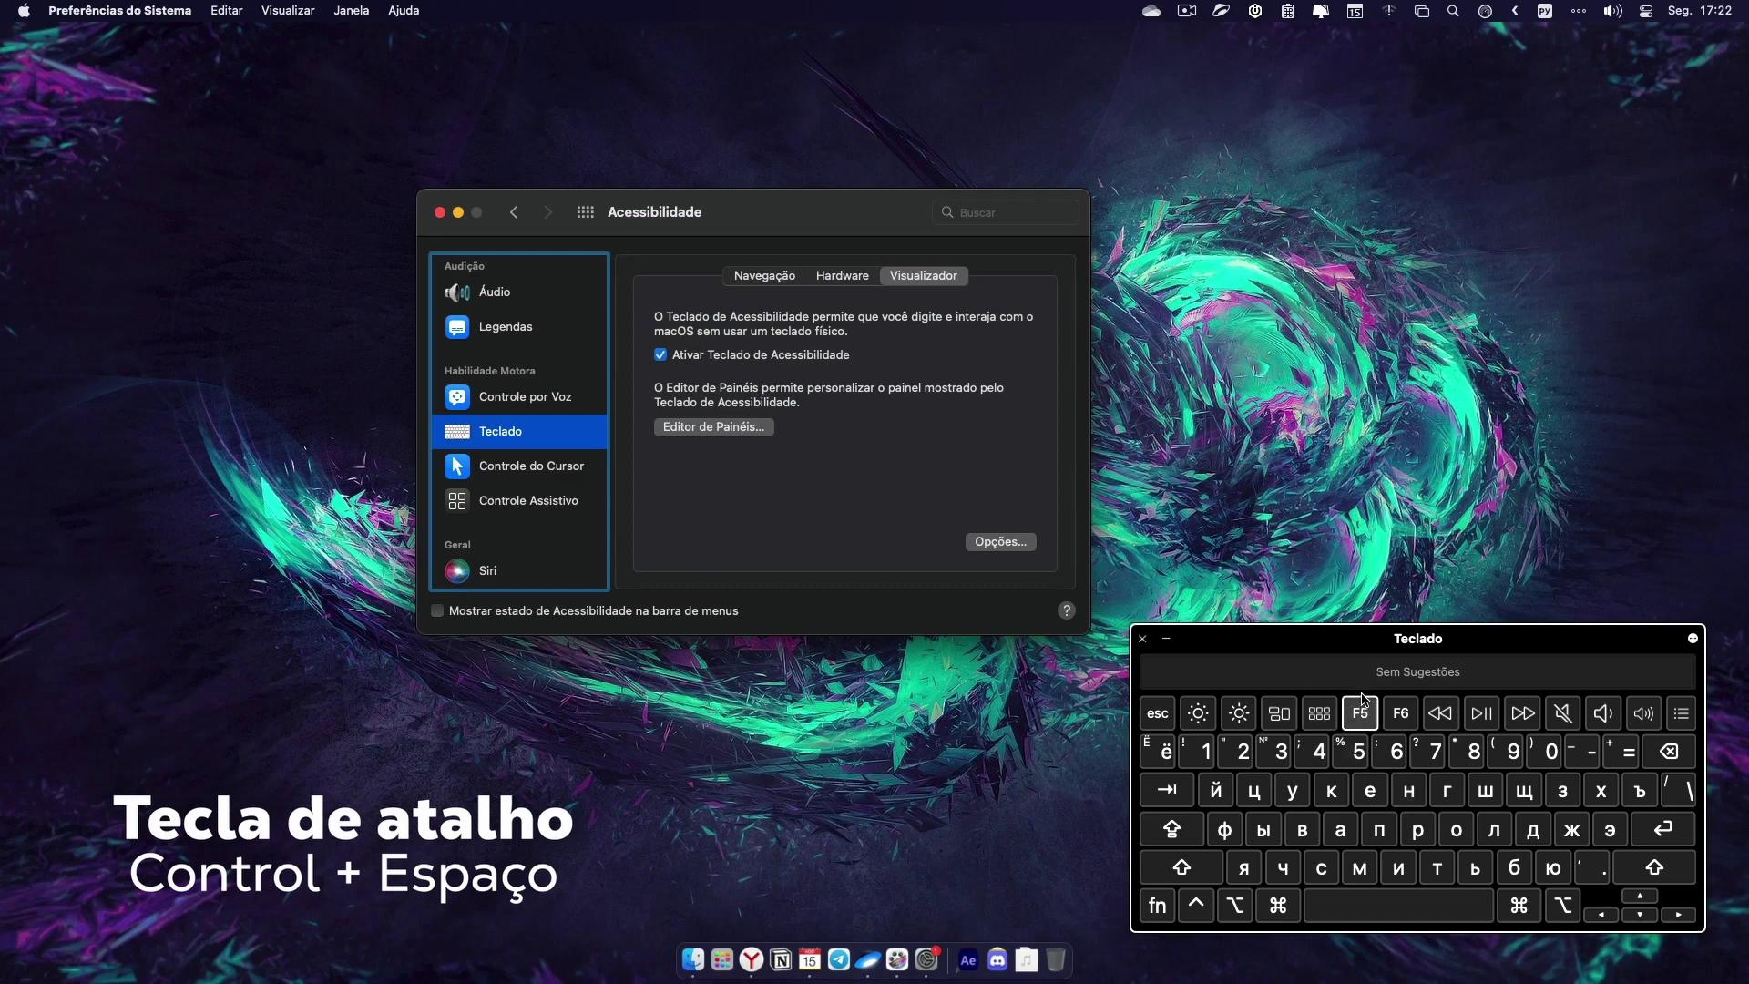
left_click(1166, 638)
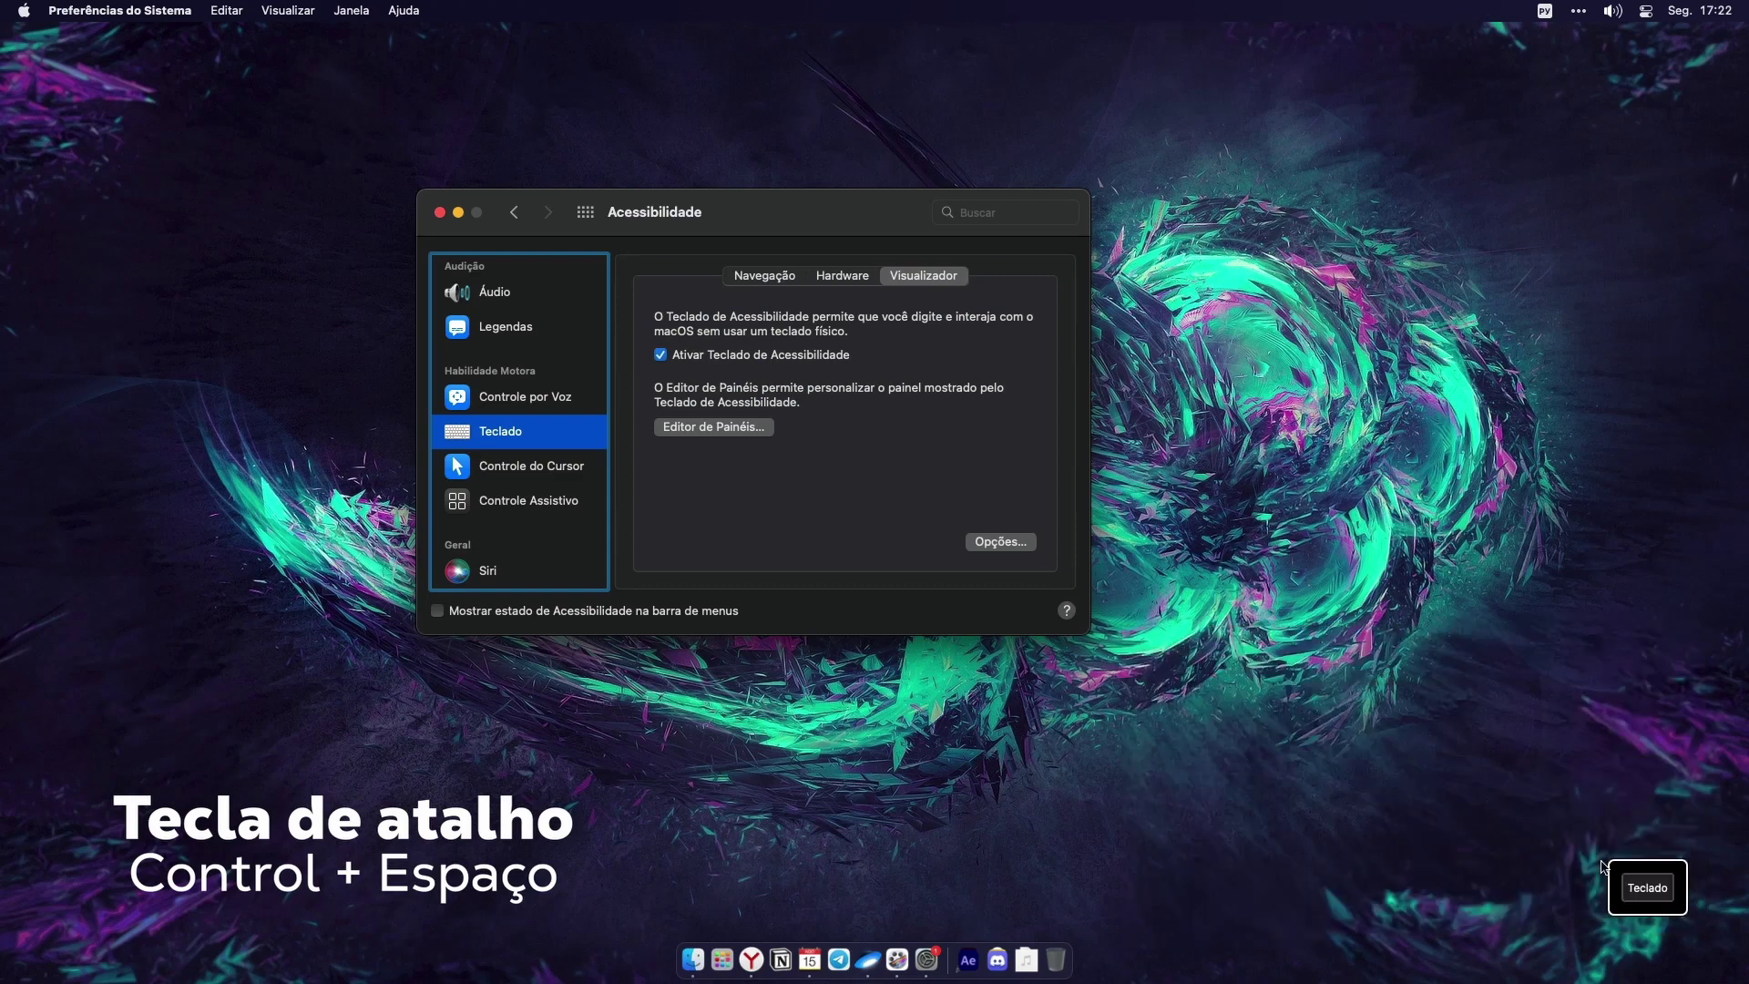
left_click(1640, 885)
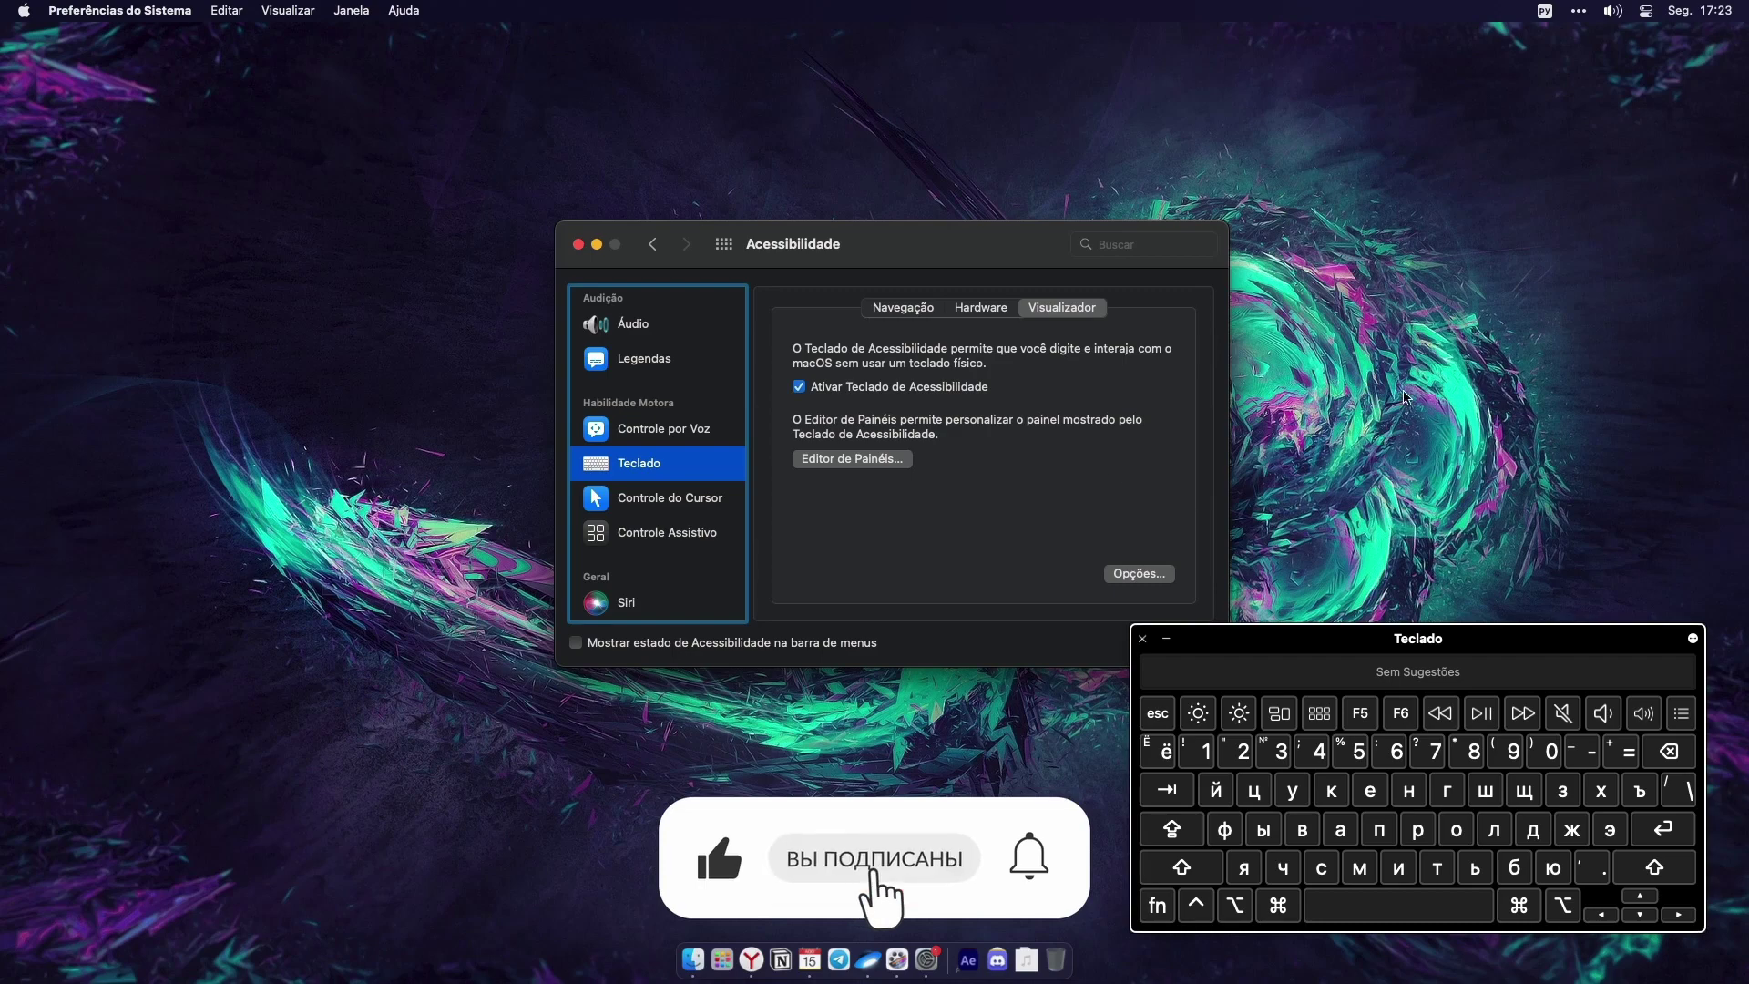
Switch the Mac's input layout back to EUA Internacional – PC with the on-screen keyboard still open
left_click(1546, 15)
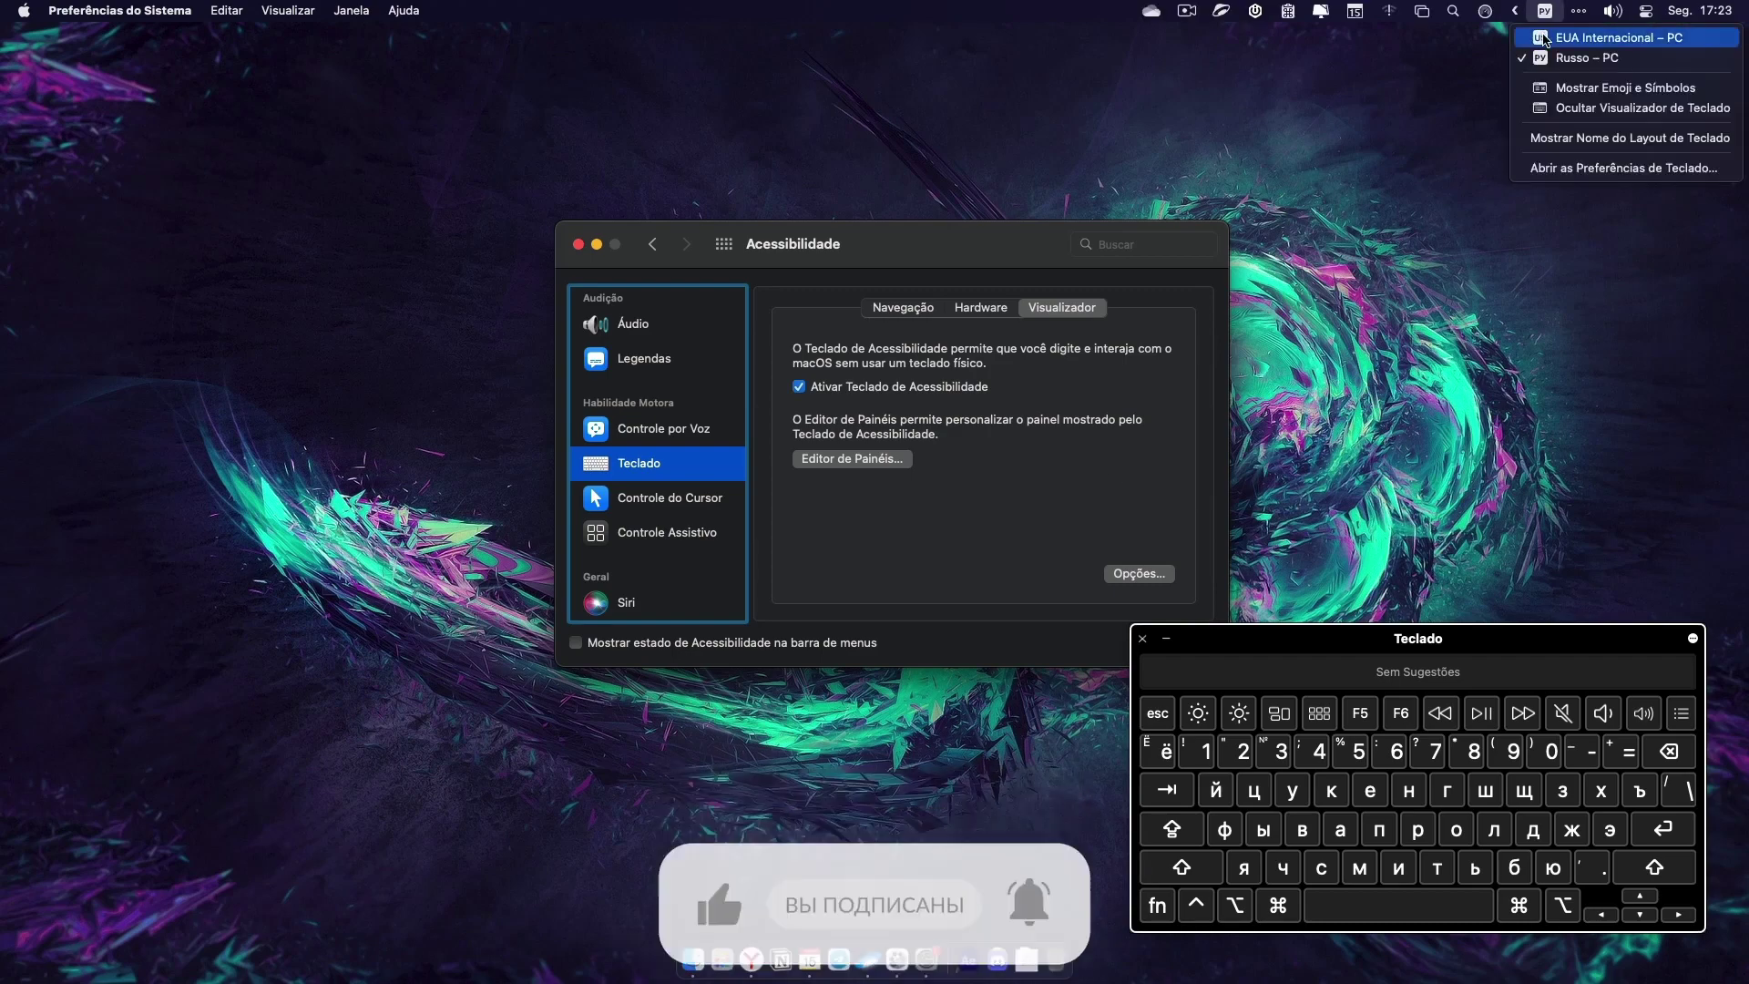
left_click(1544, 40)
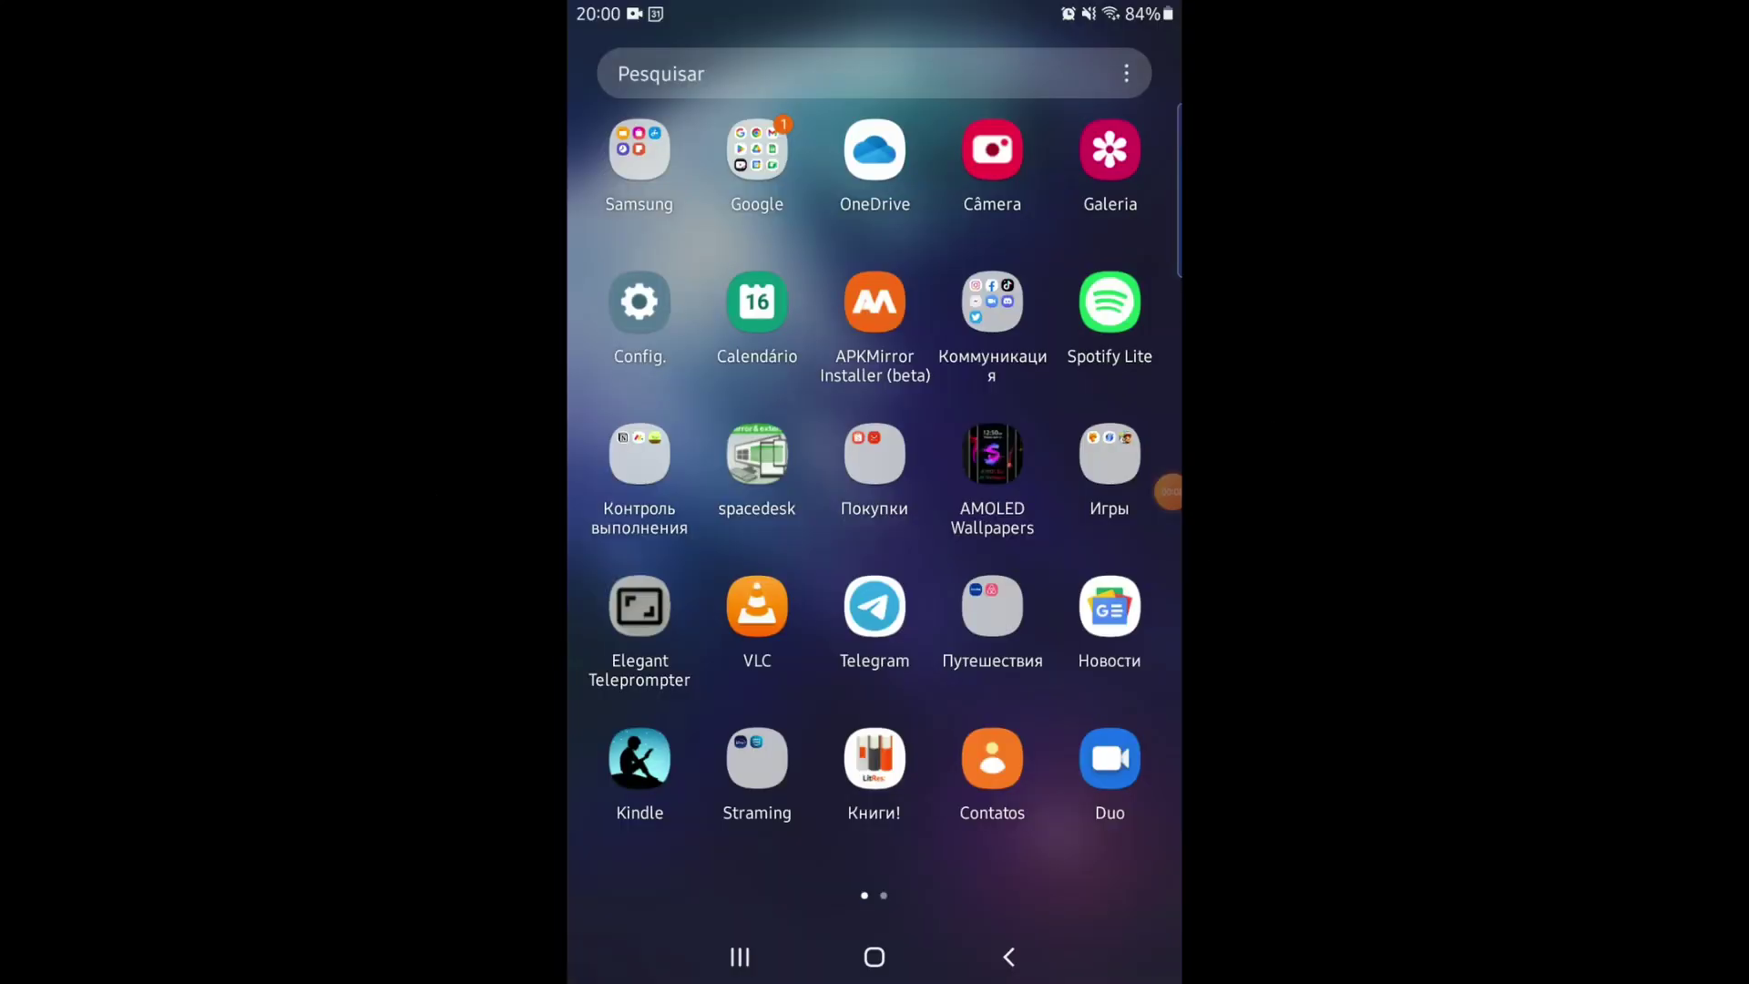
On the Samsung tablet, open Configurações Teclado Samsung within the Gerenciamento geral settings
left_click(875, 956)
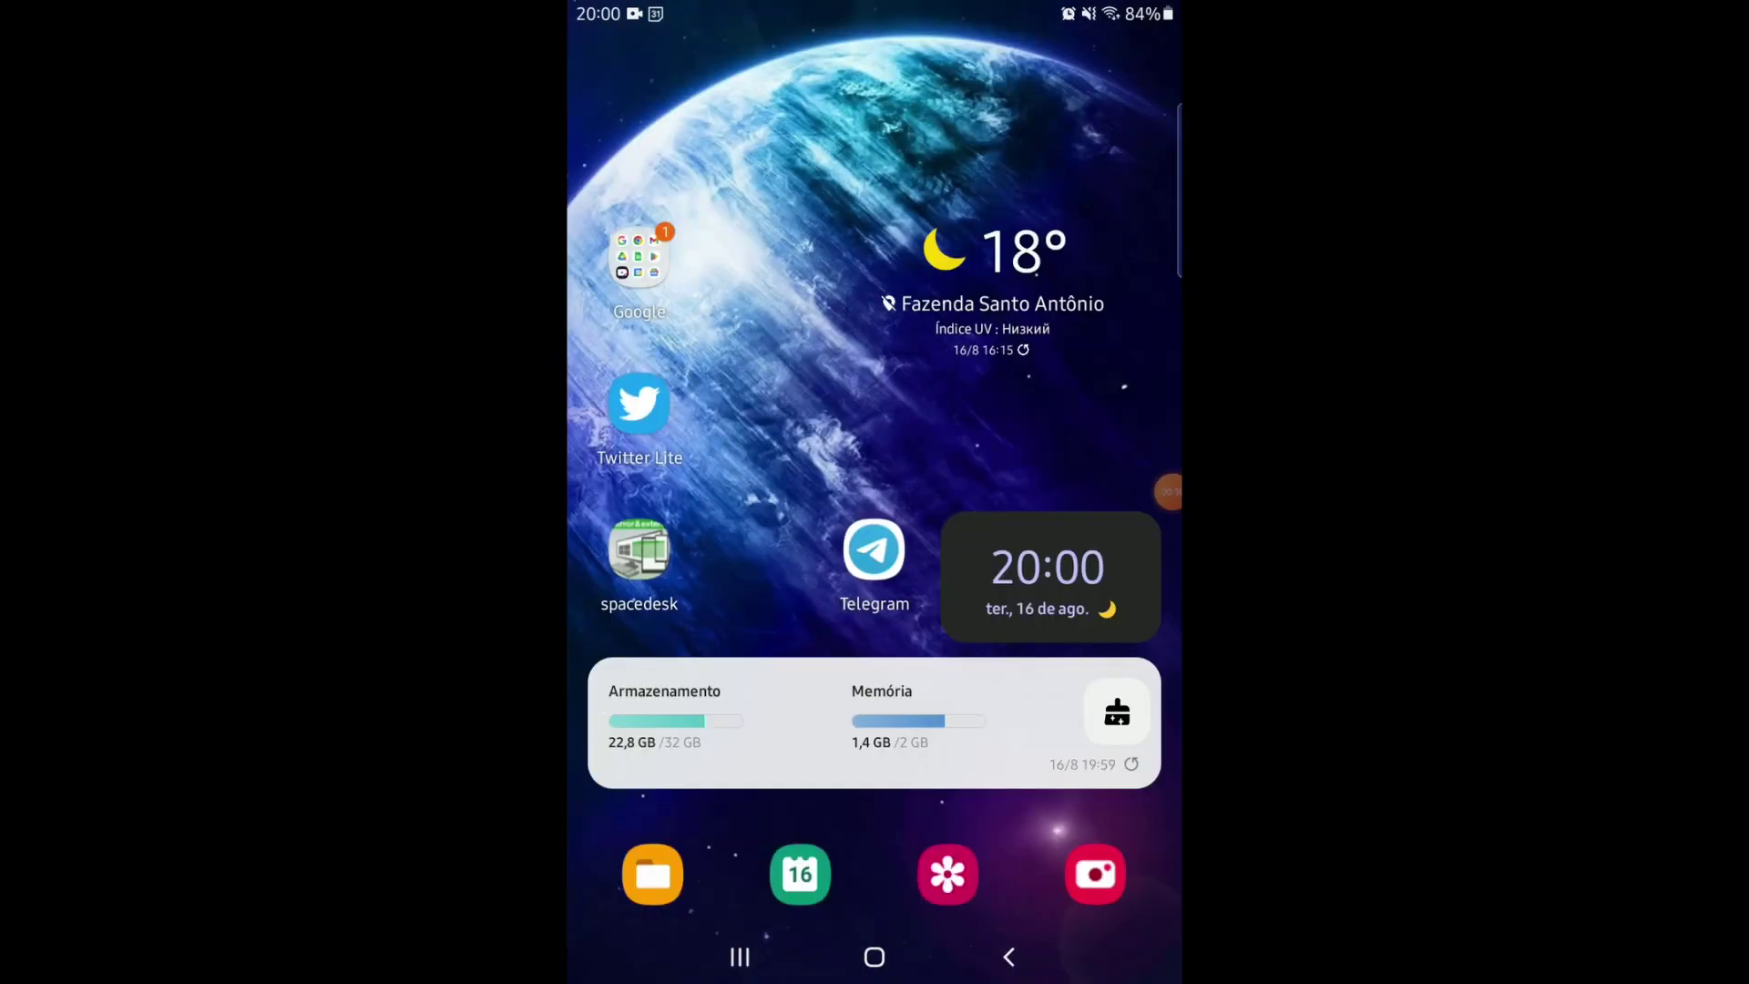
left_click_drag(875, 729, 875, 365)
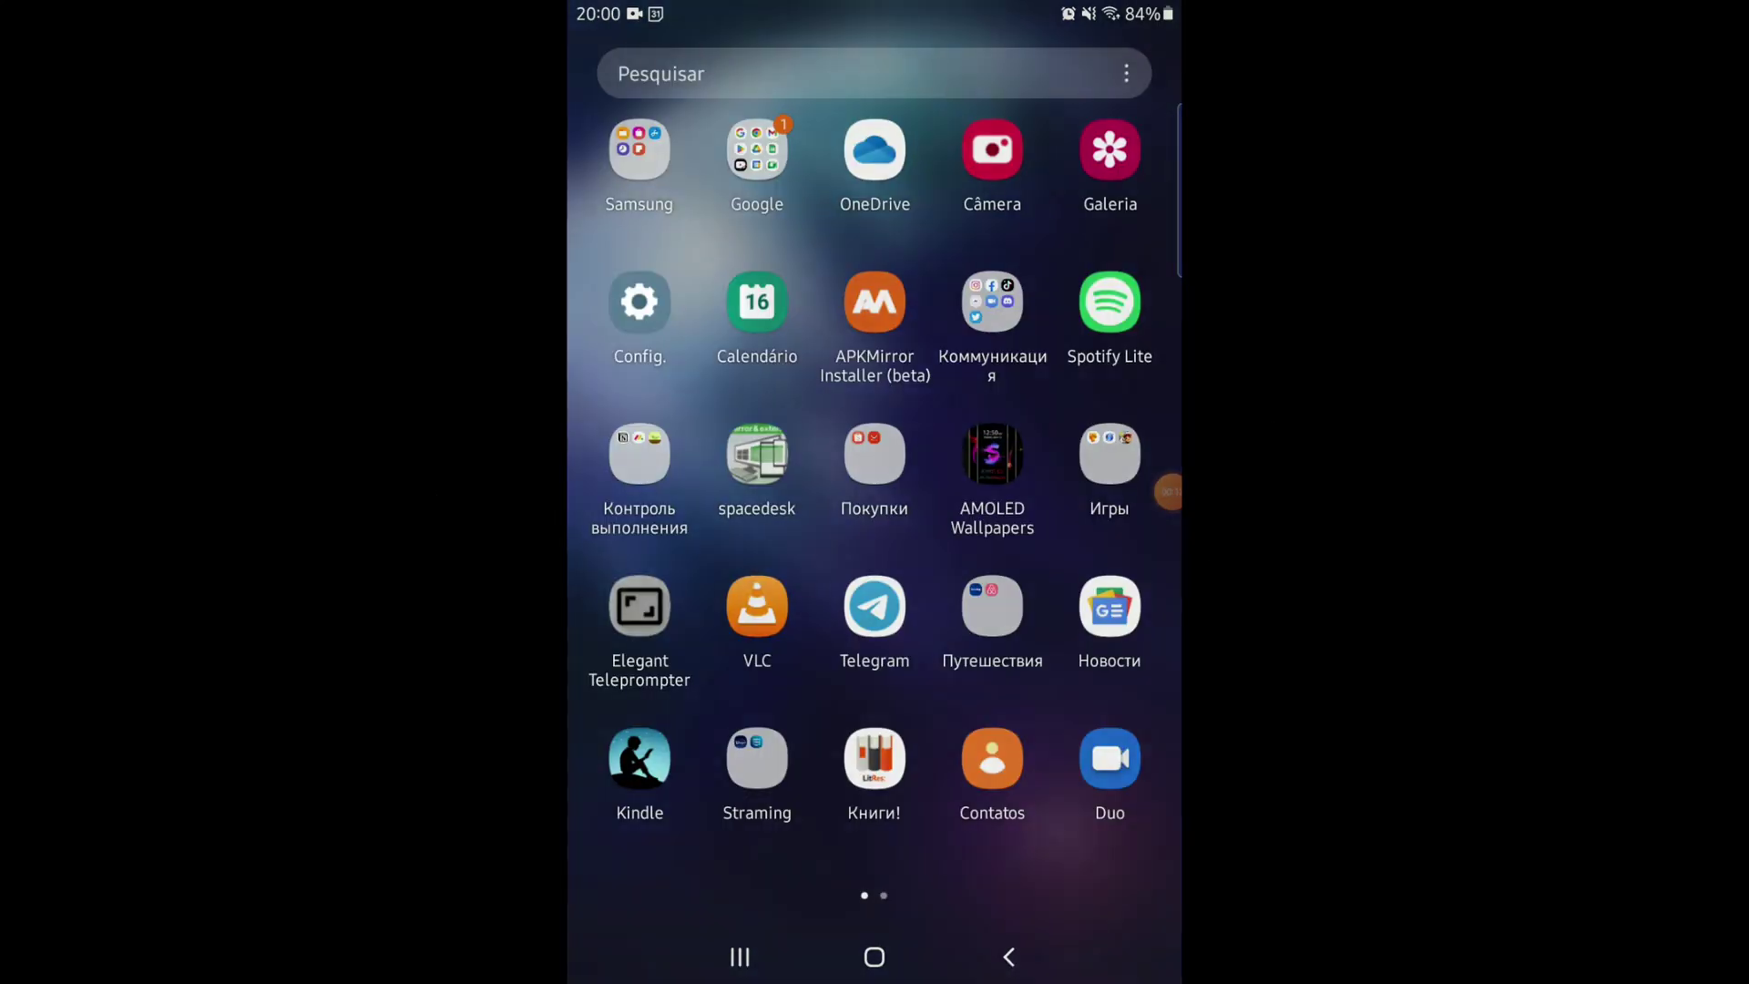
left_click(638, 301)
scroll(875, 510, "down", 10)
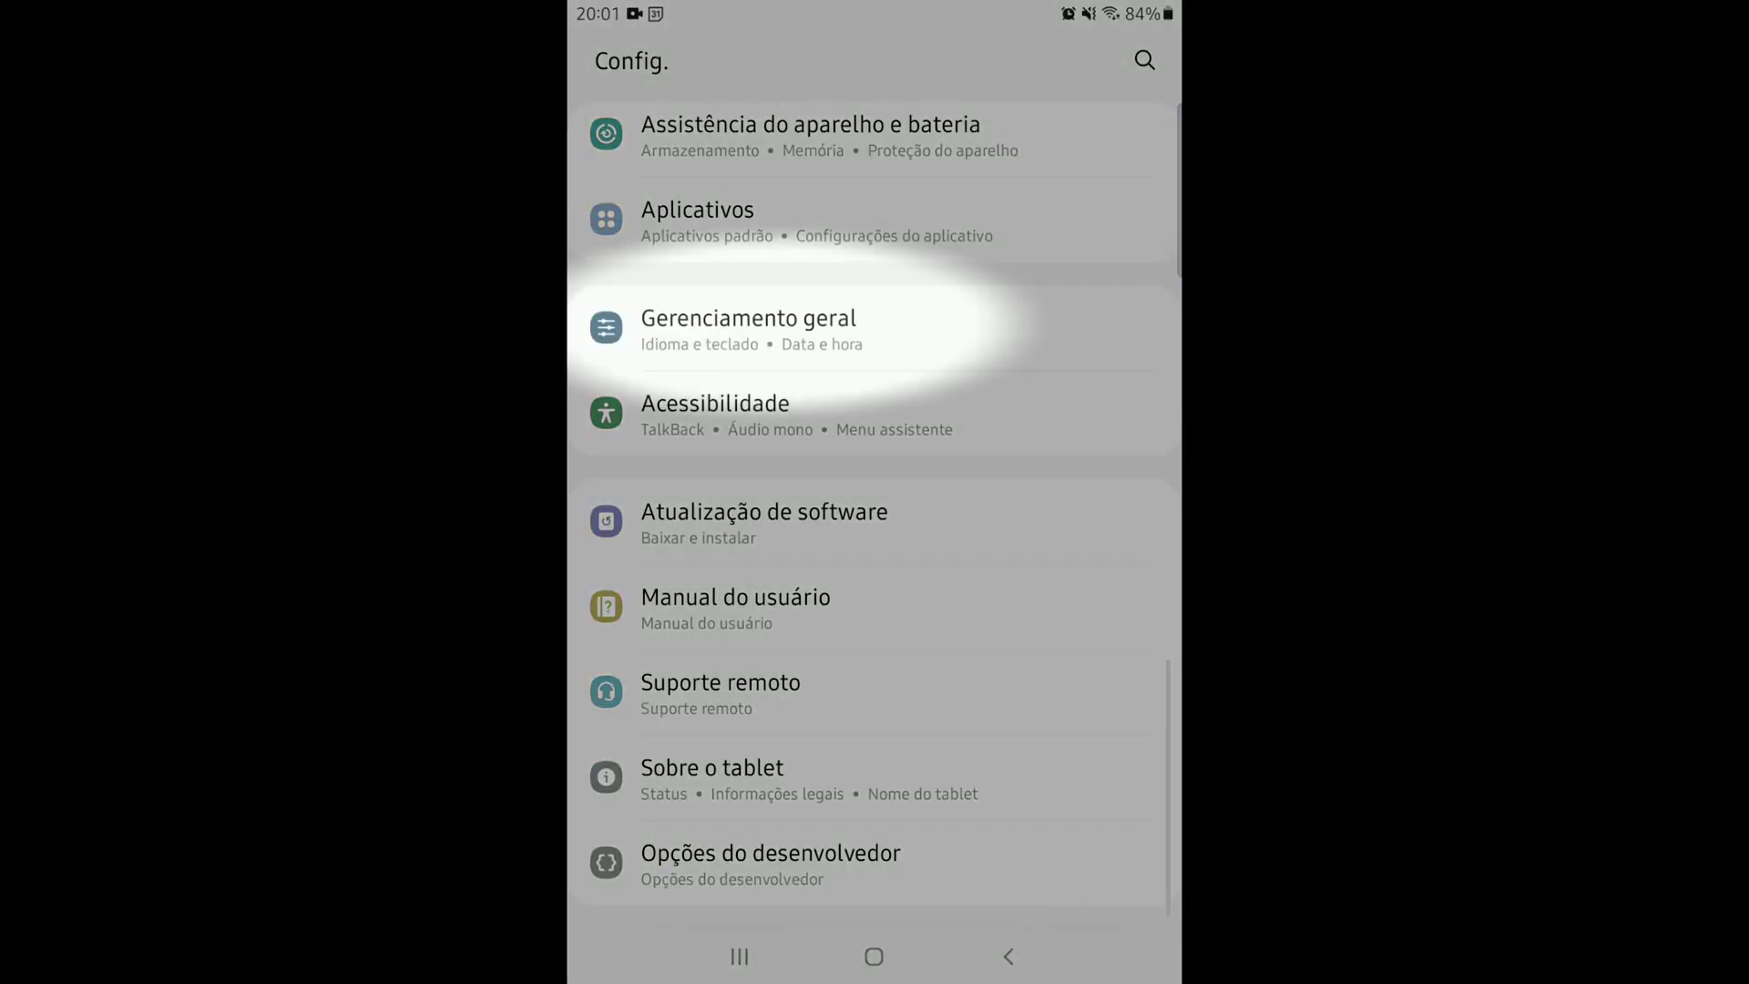
left_click(749, 328)
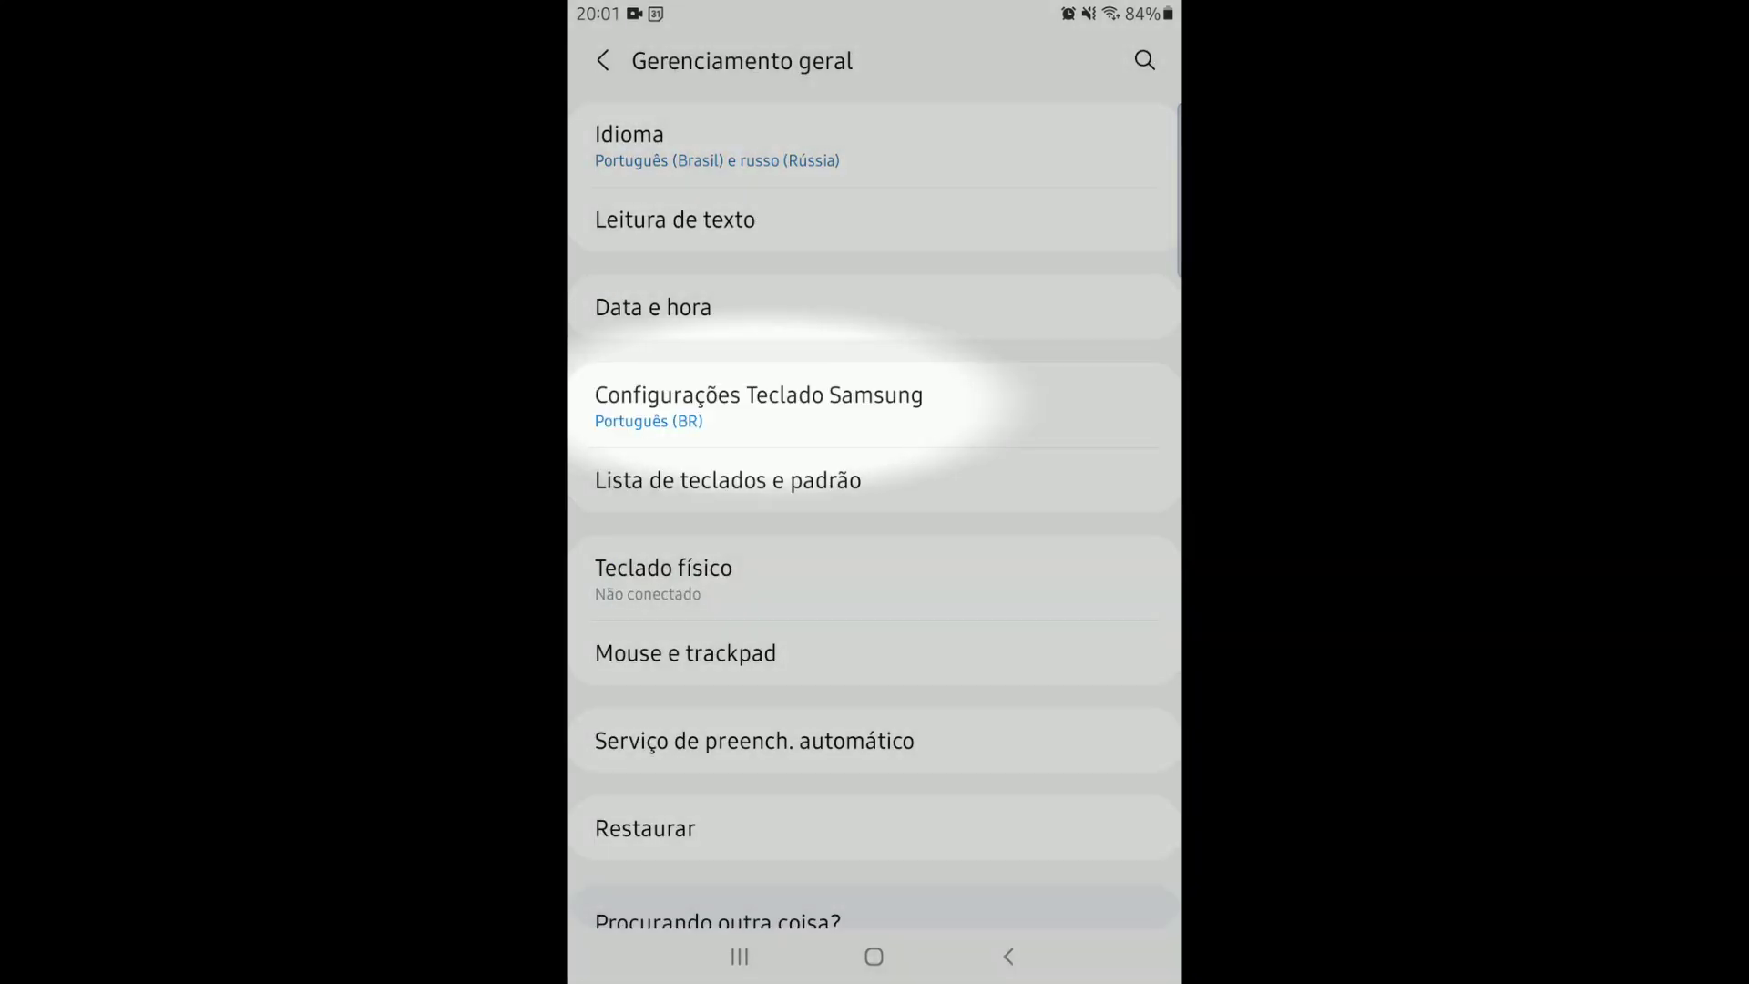
left_click(759, 405)
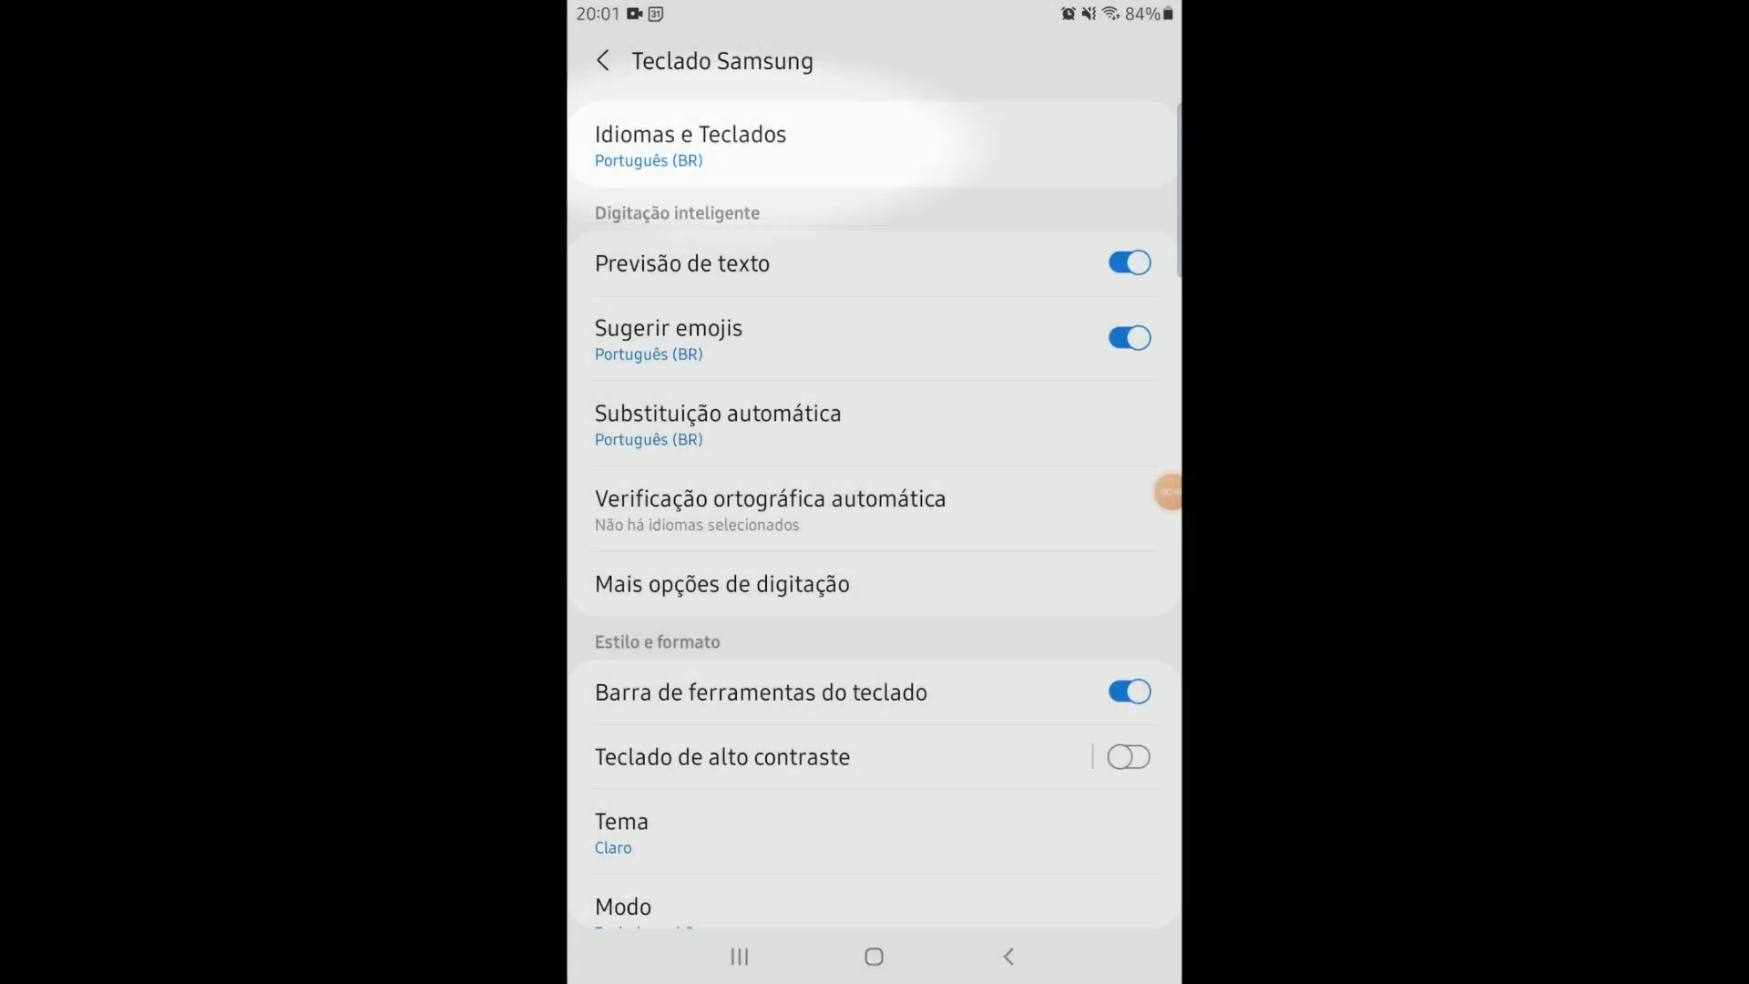
Enable Русский (Russo) among the Samsung keyboard's input languages in Gerenc. idiom. de entrada
left_click(691, 146)
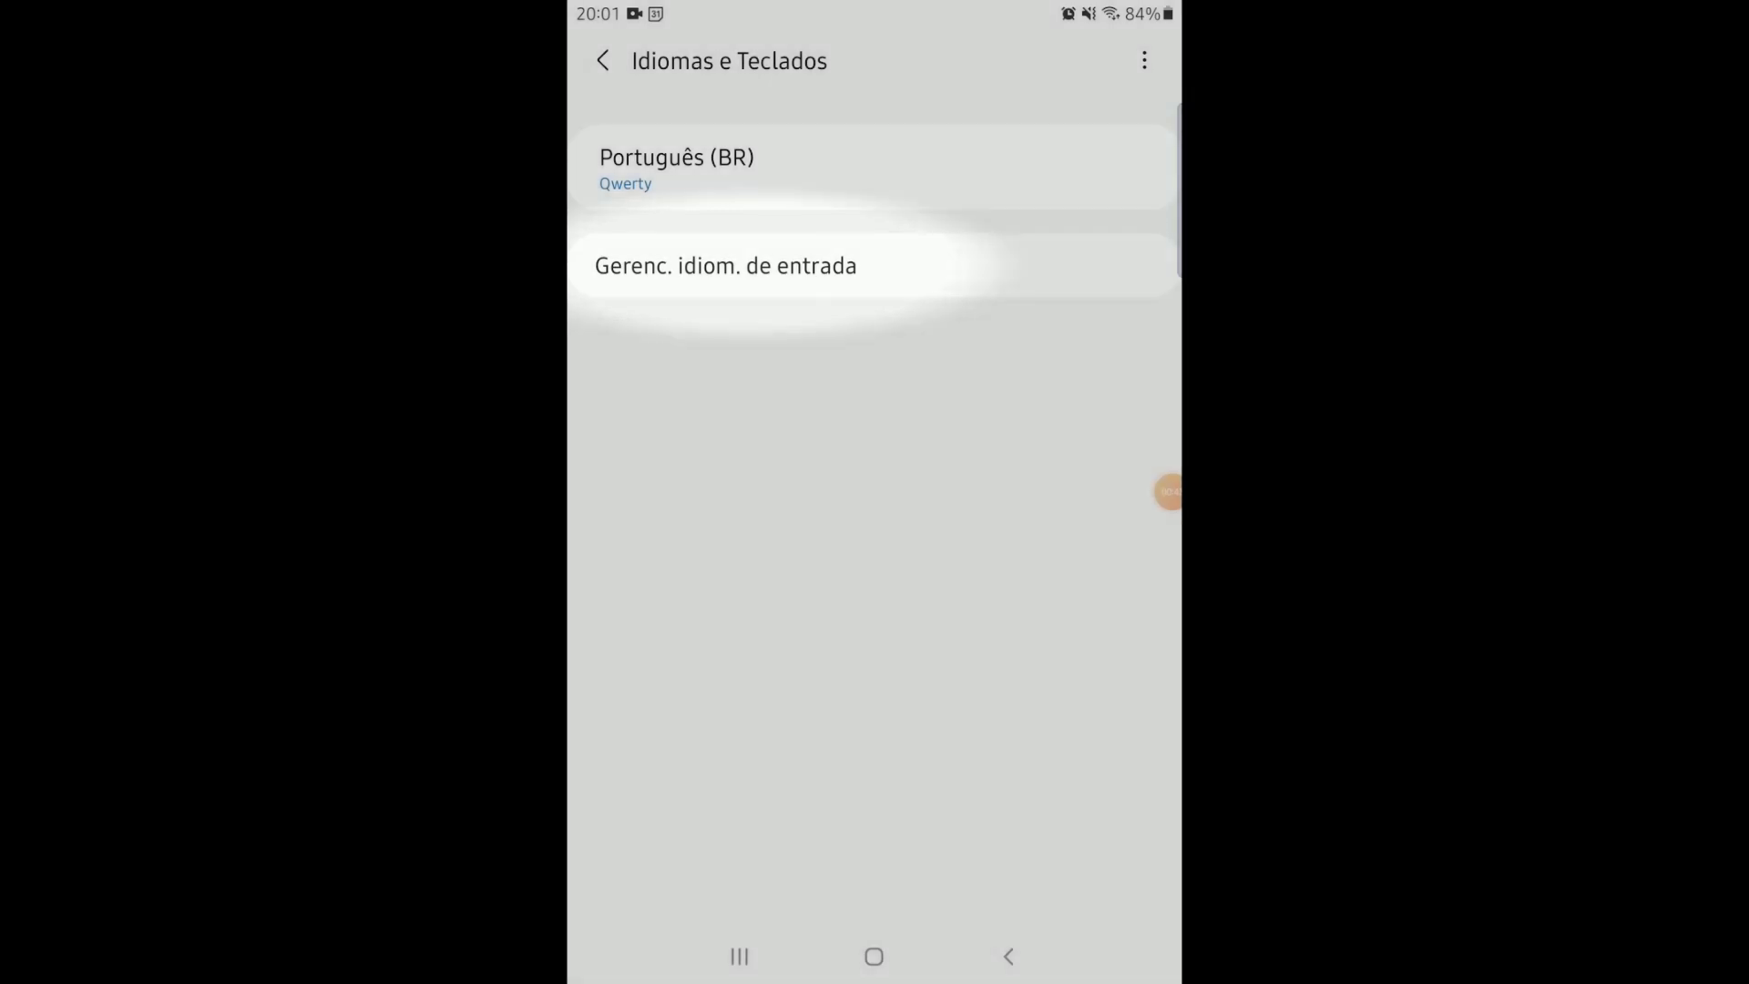
left_click(725, 265)
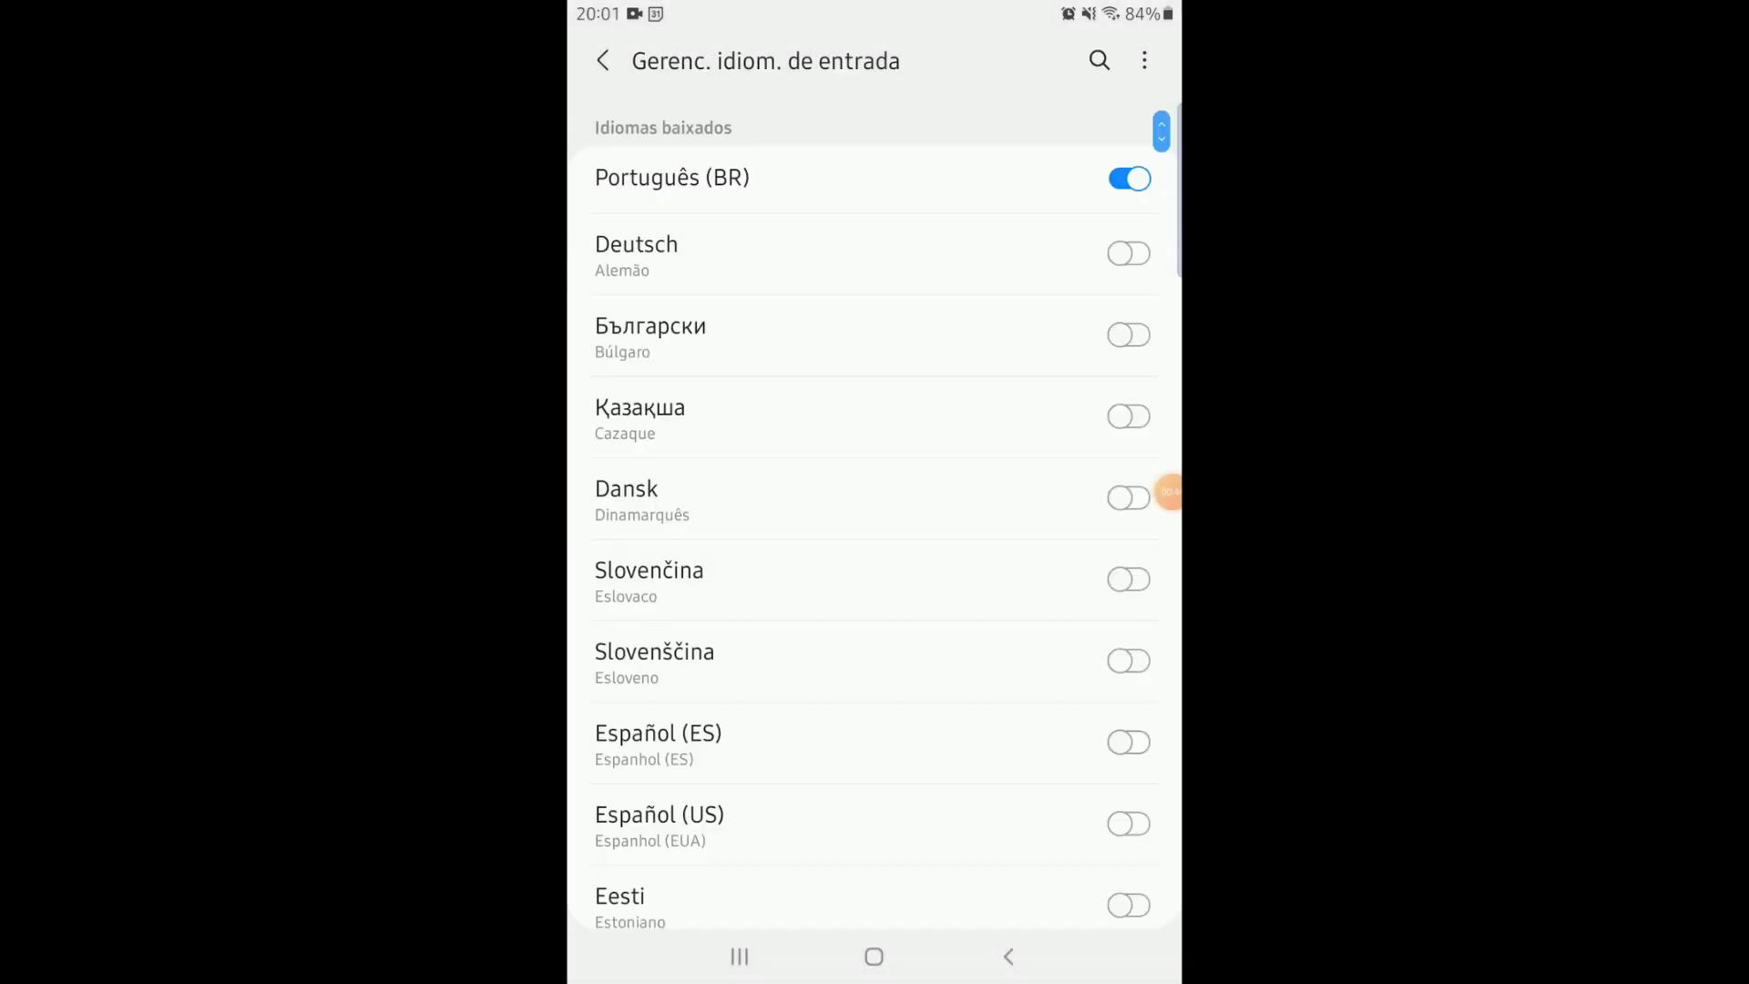
scroll(872, 515, "down", 15)
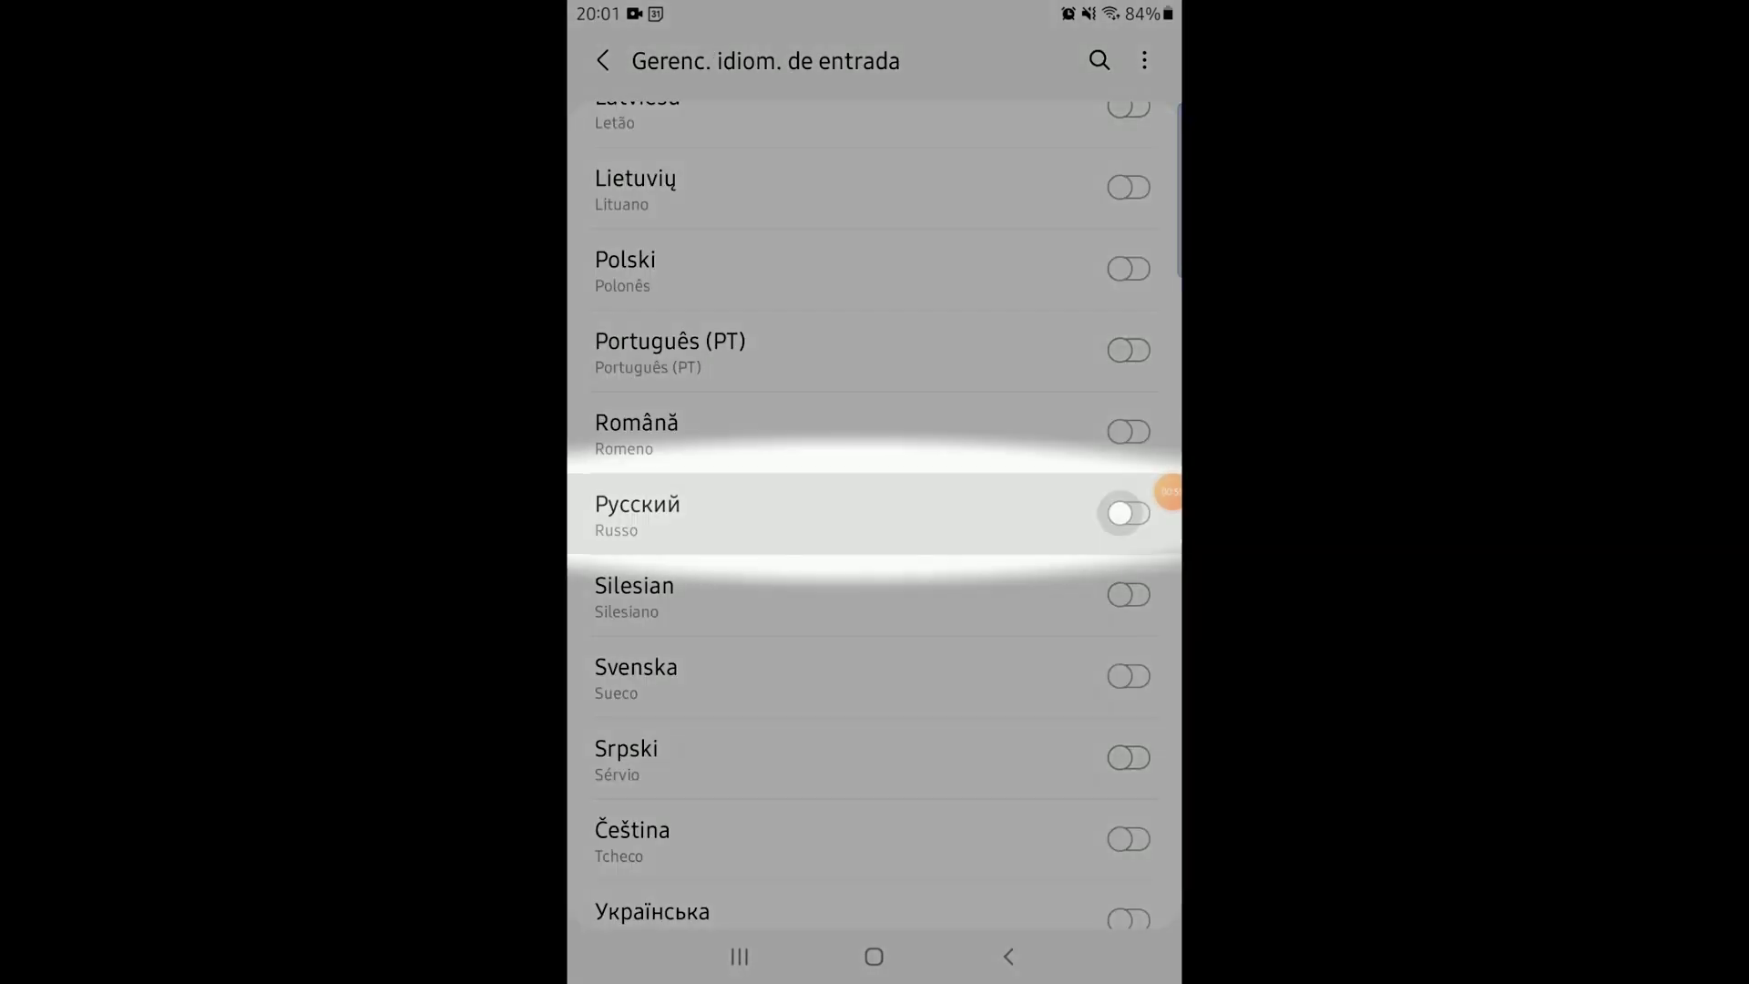
left_click(1128, 513)
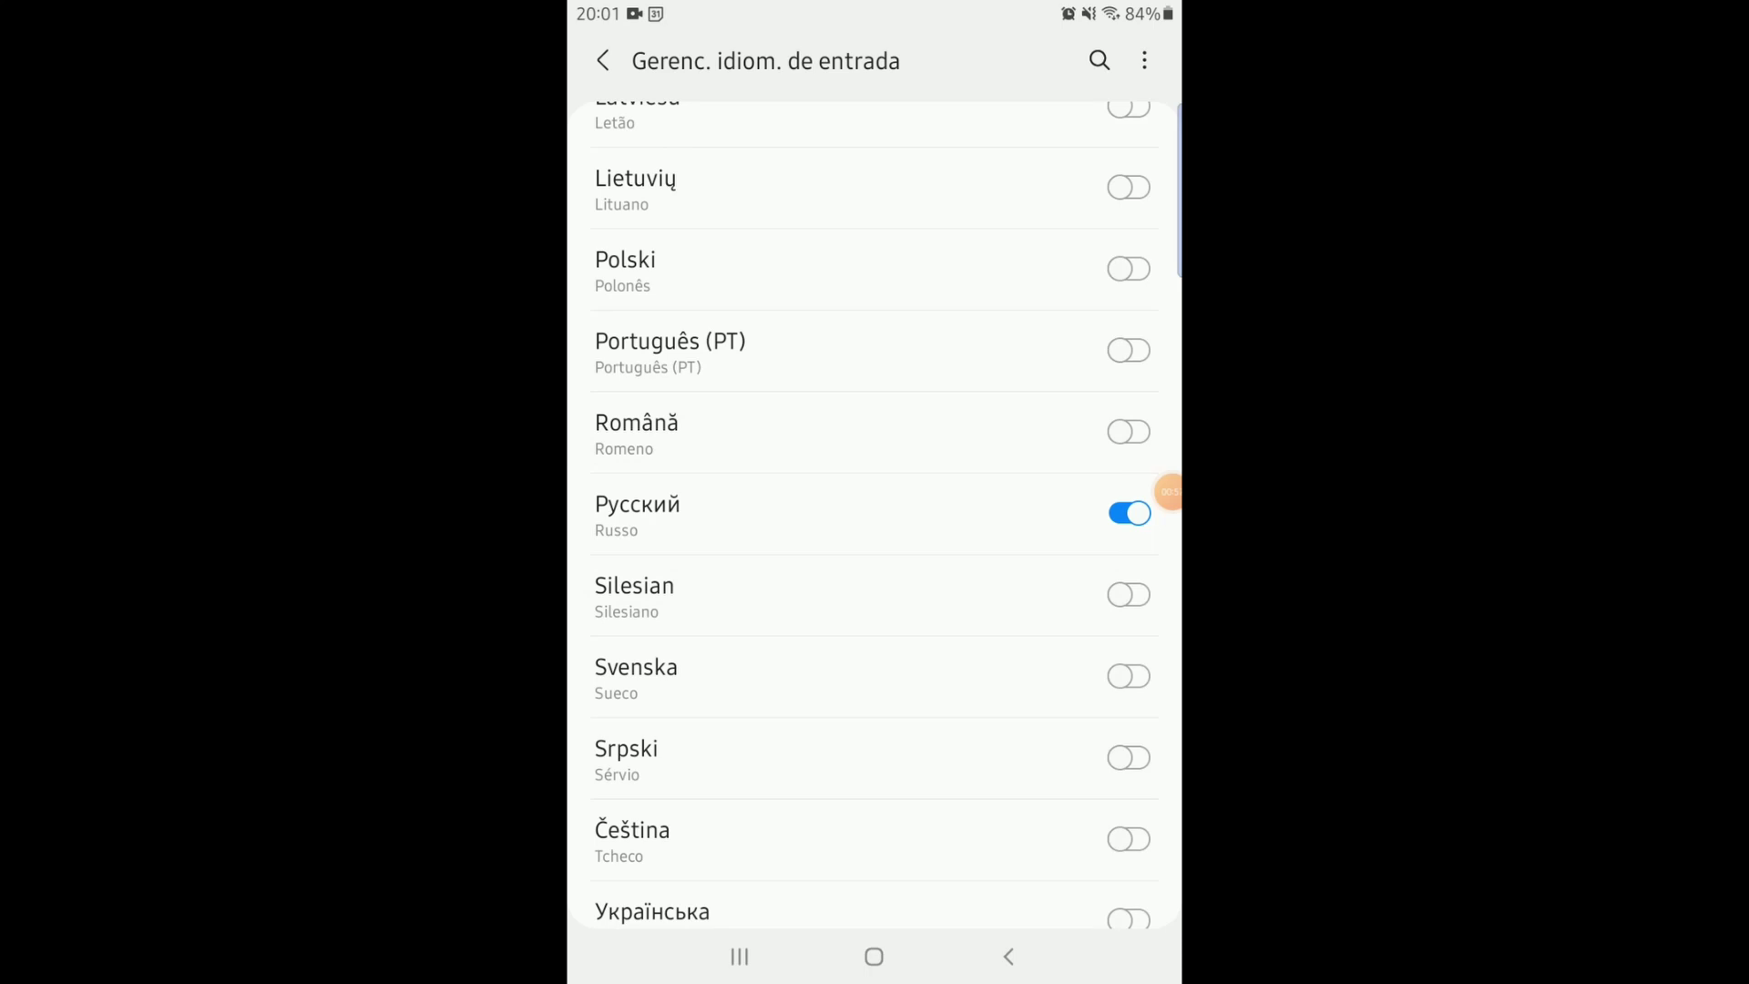
scroll(873, 515, "up", 15)
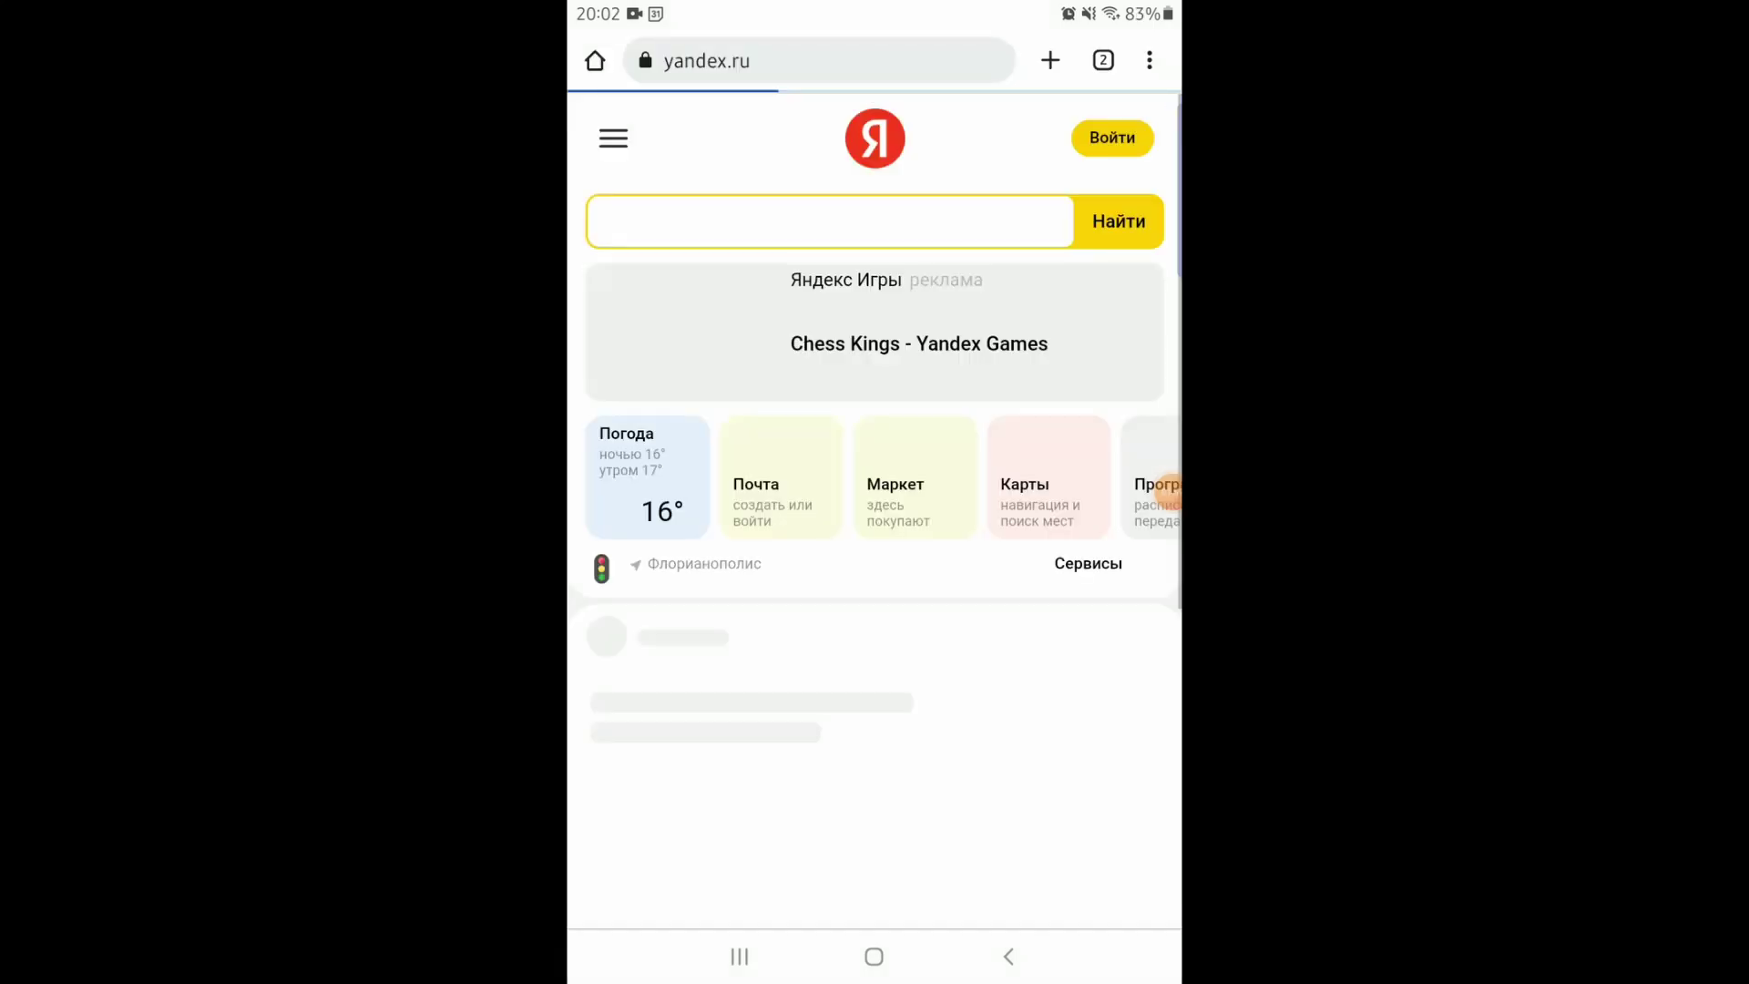
In the yandex.ru search field, switch the on-screen keyboard from Português (BR) to Русский, then call up the language choice again
left_click(820, 218)
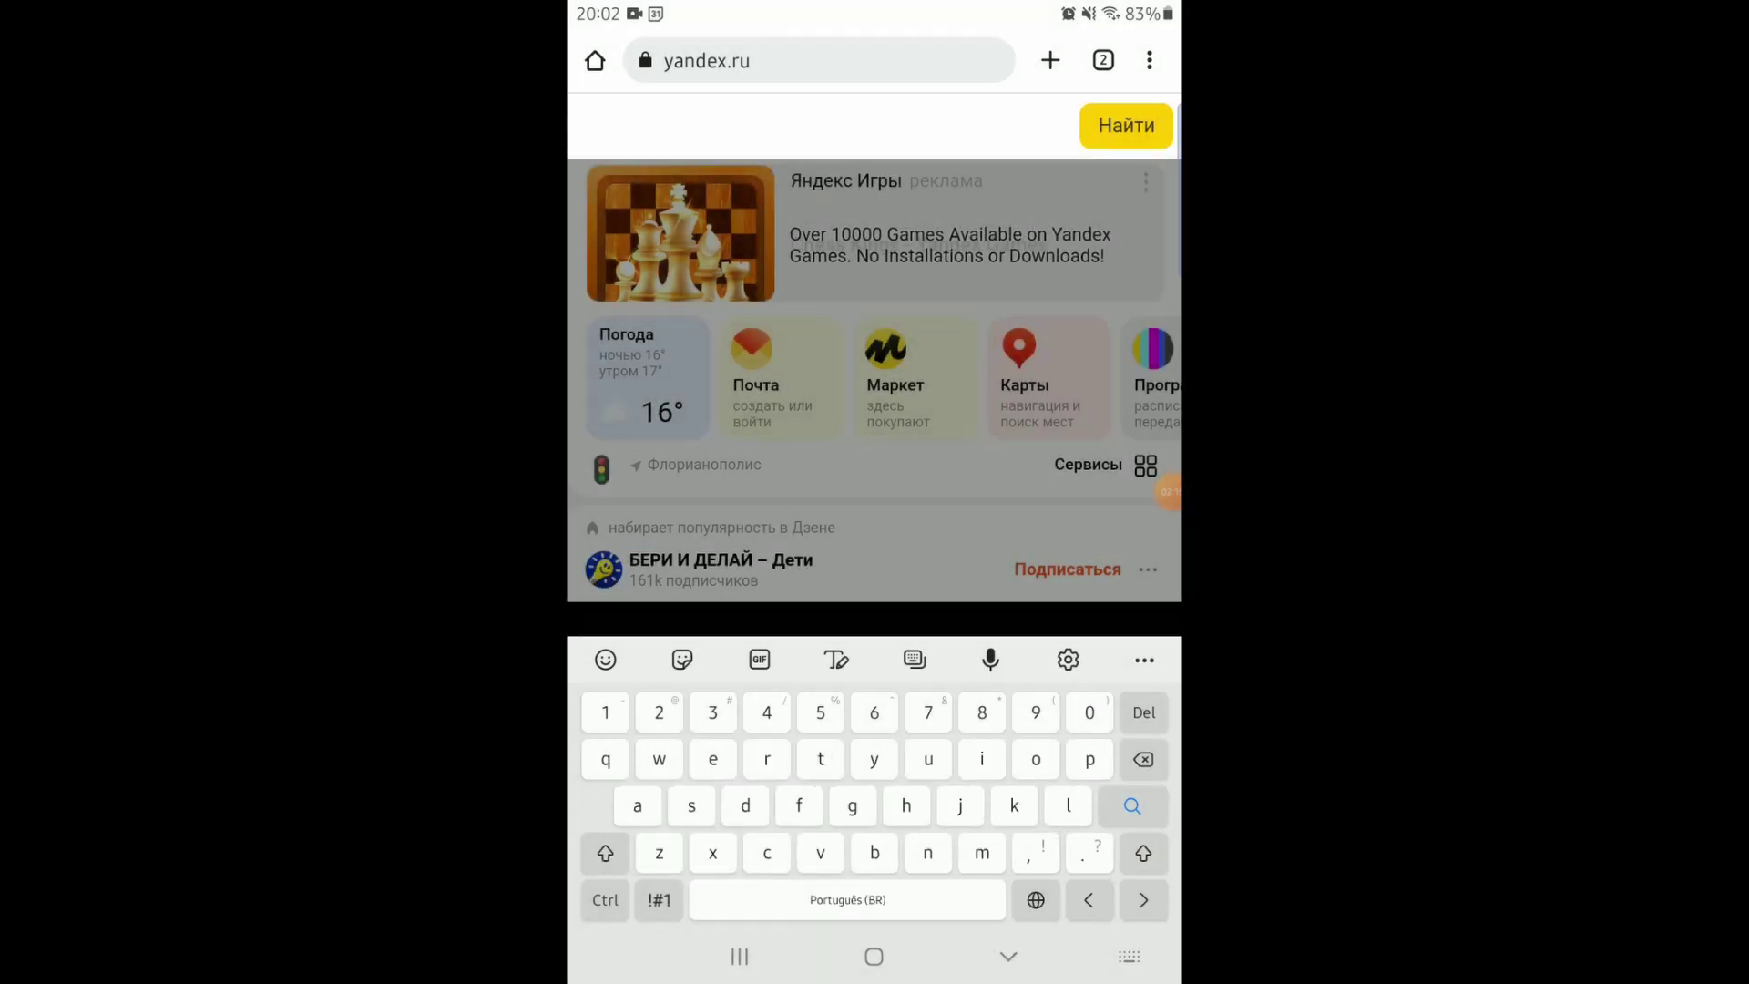
left_click(1035, 899)
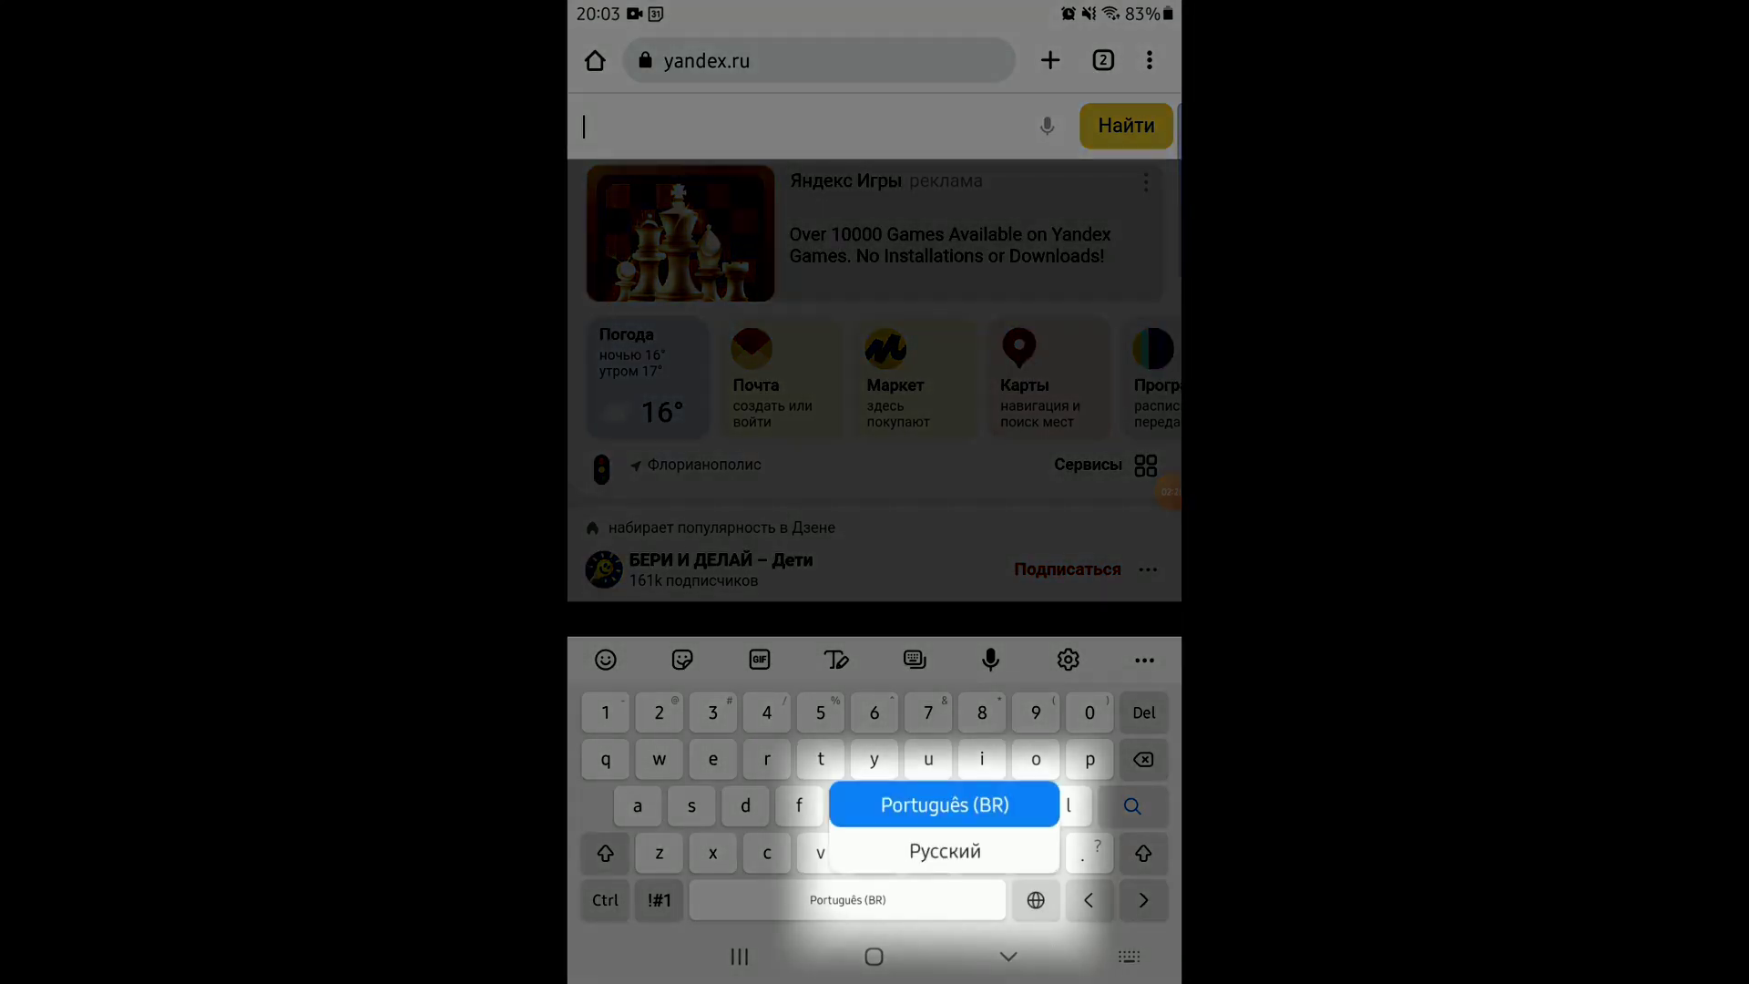
left_click(945, 851)
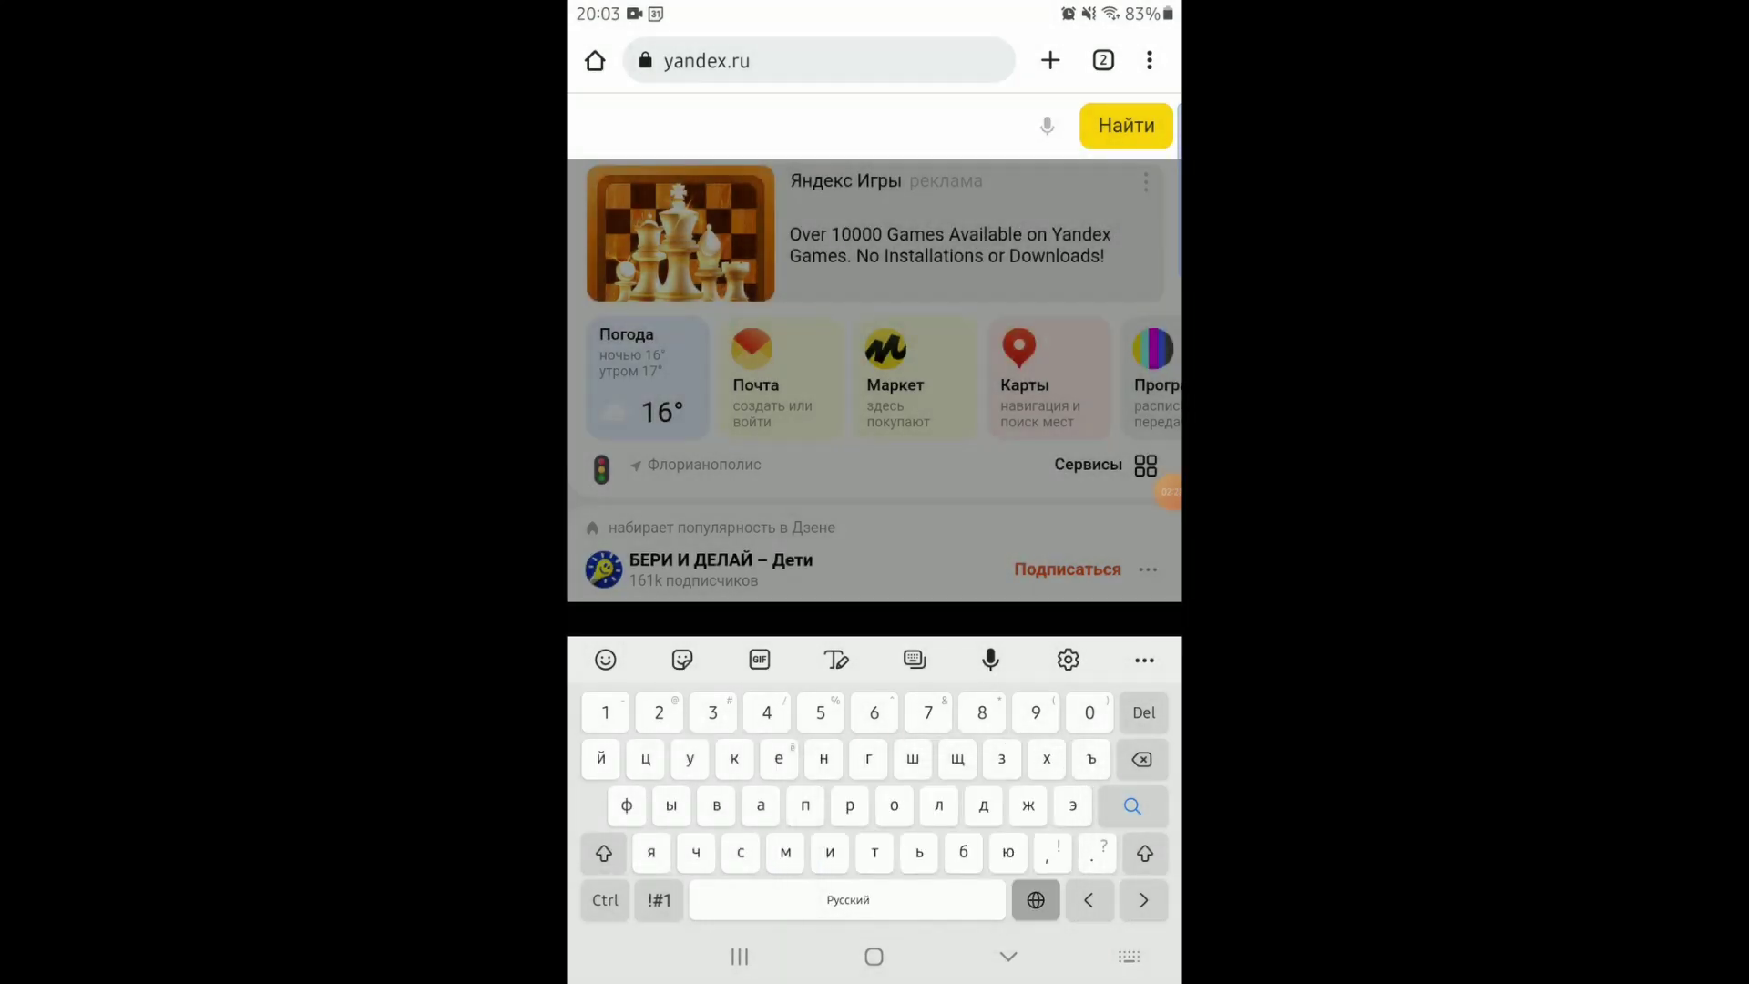
left_click(1036, 899)
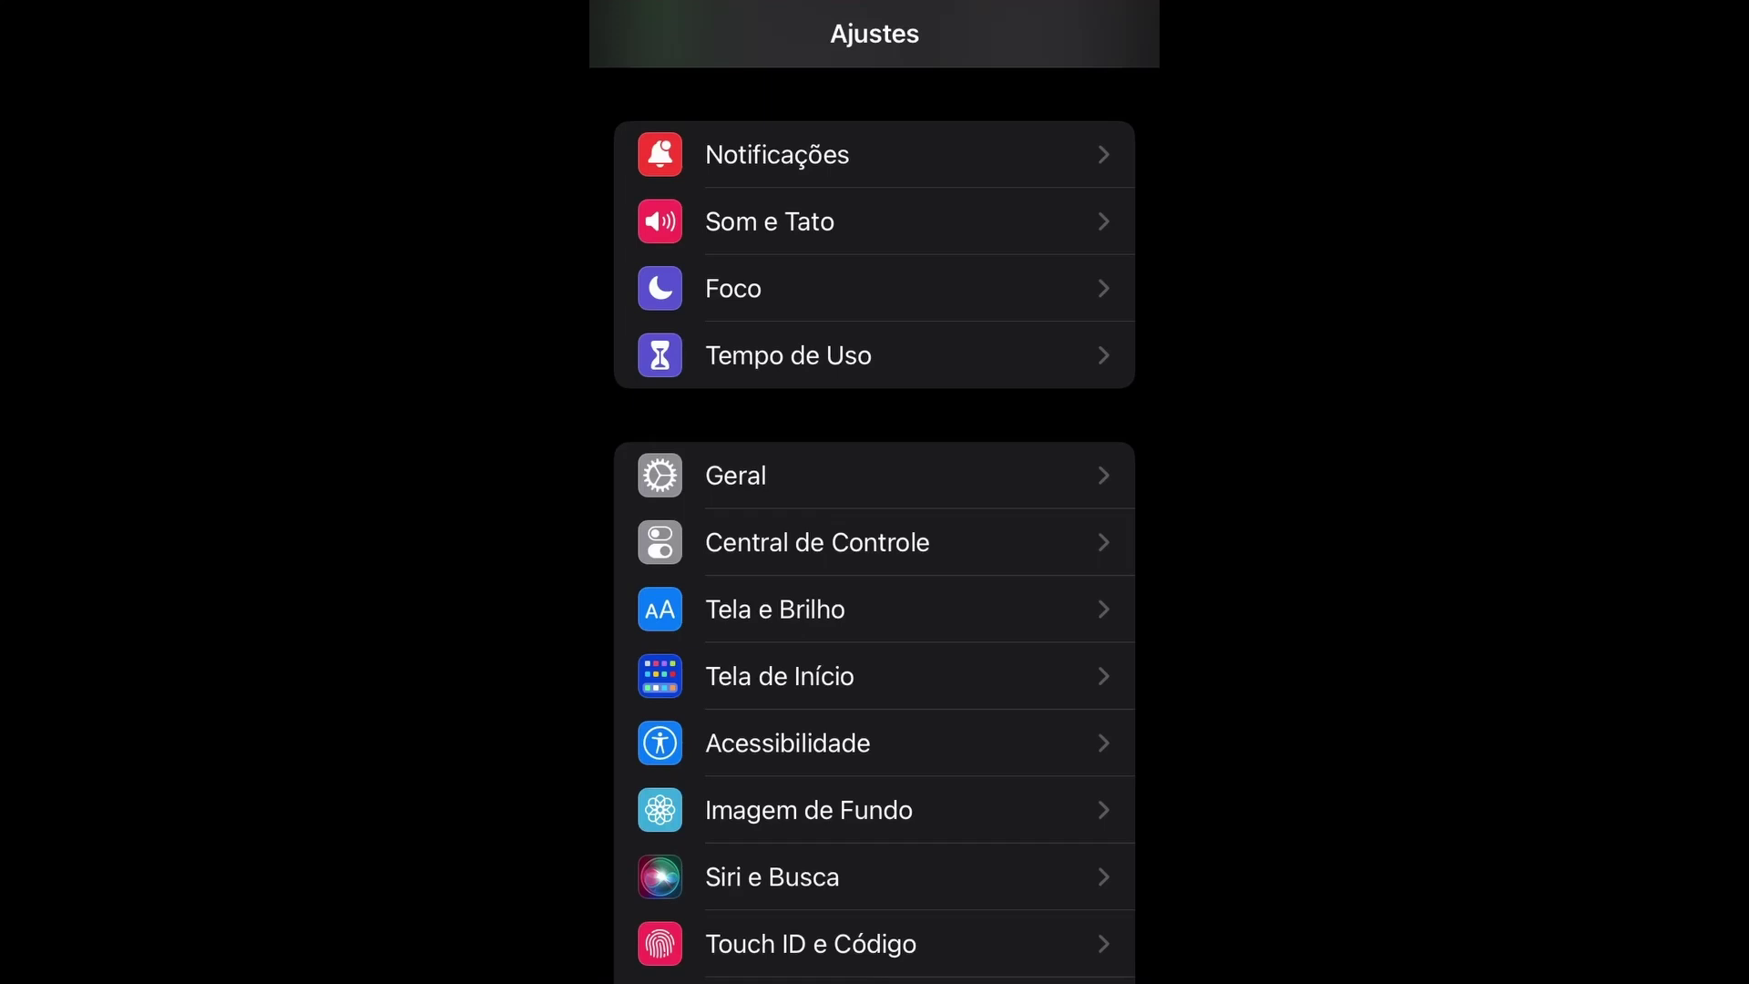
On the iPhone, open the list of installed keyboards under Geral in Ajustes
scroll(874, 547, "down", 4)
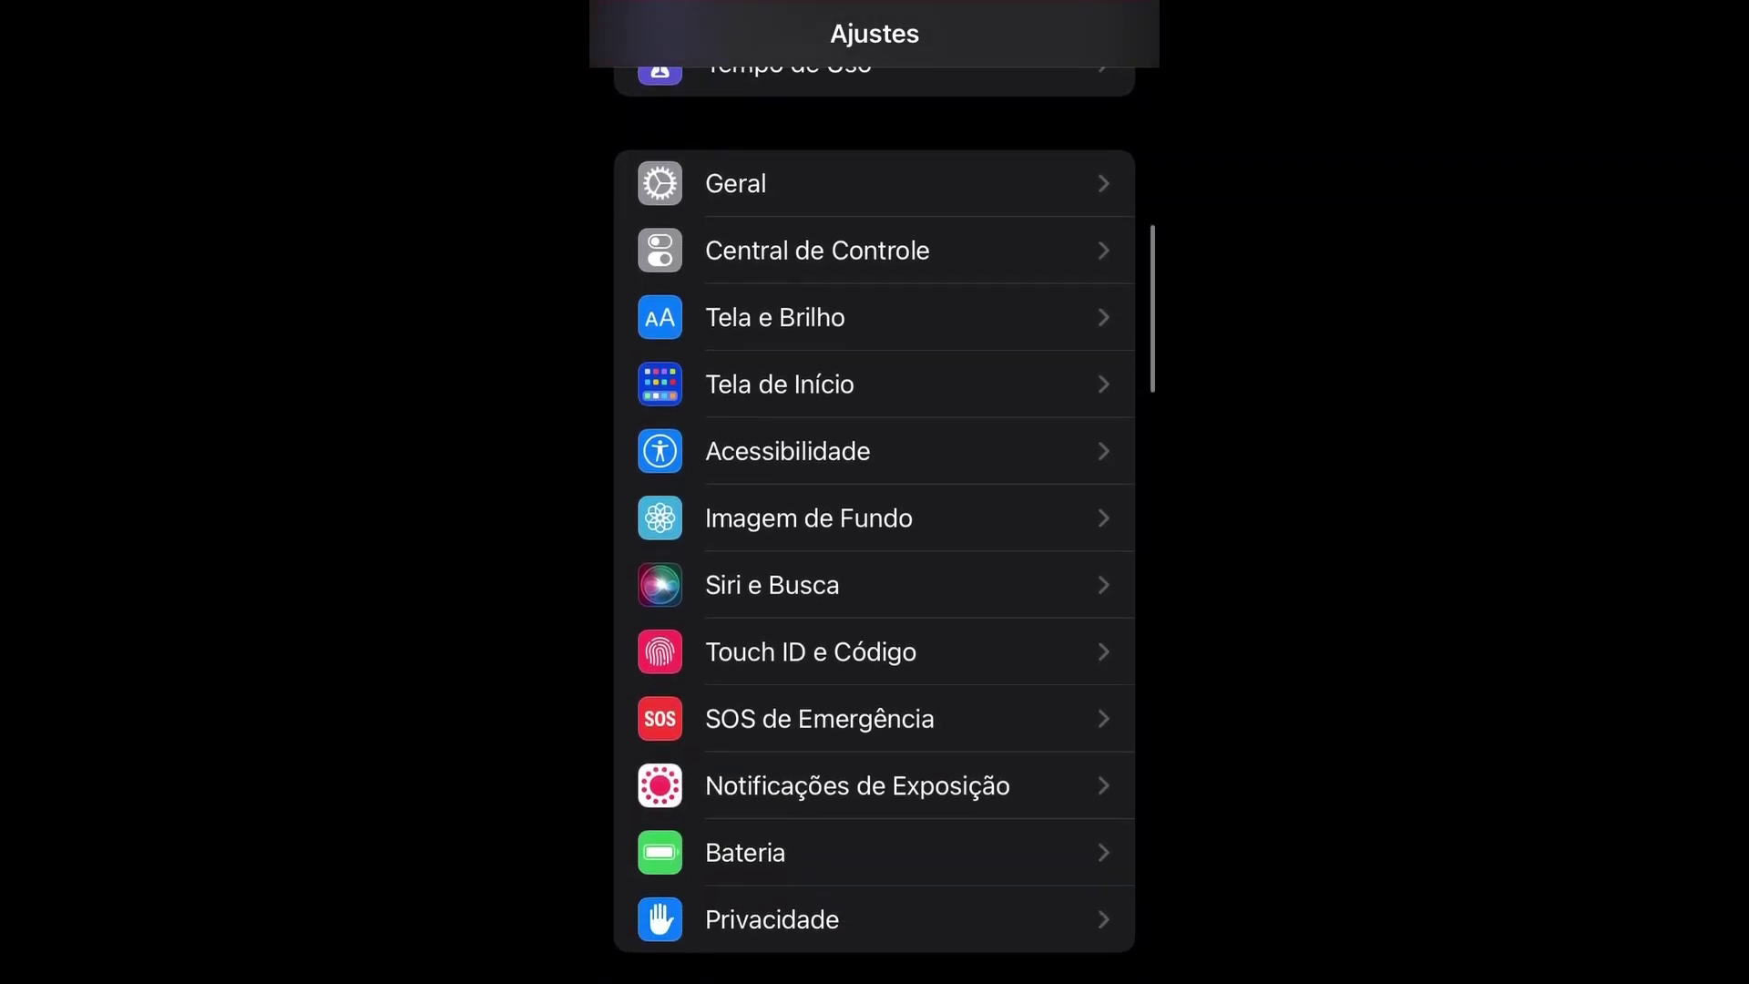
left_click(736, 161)
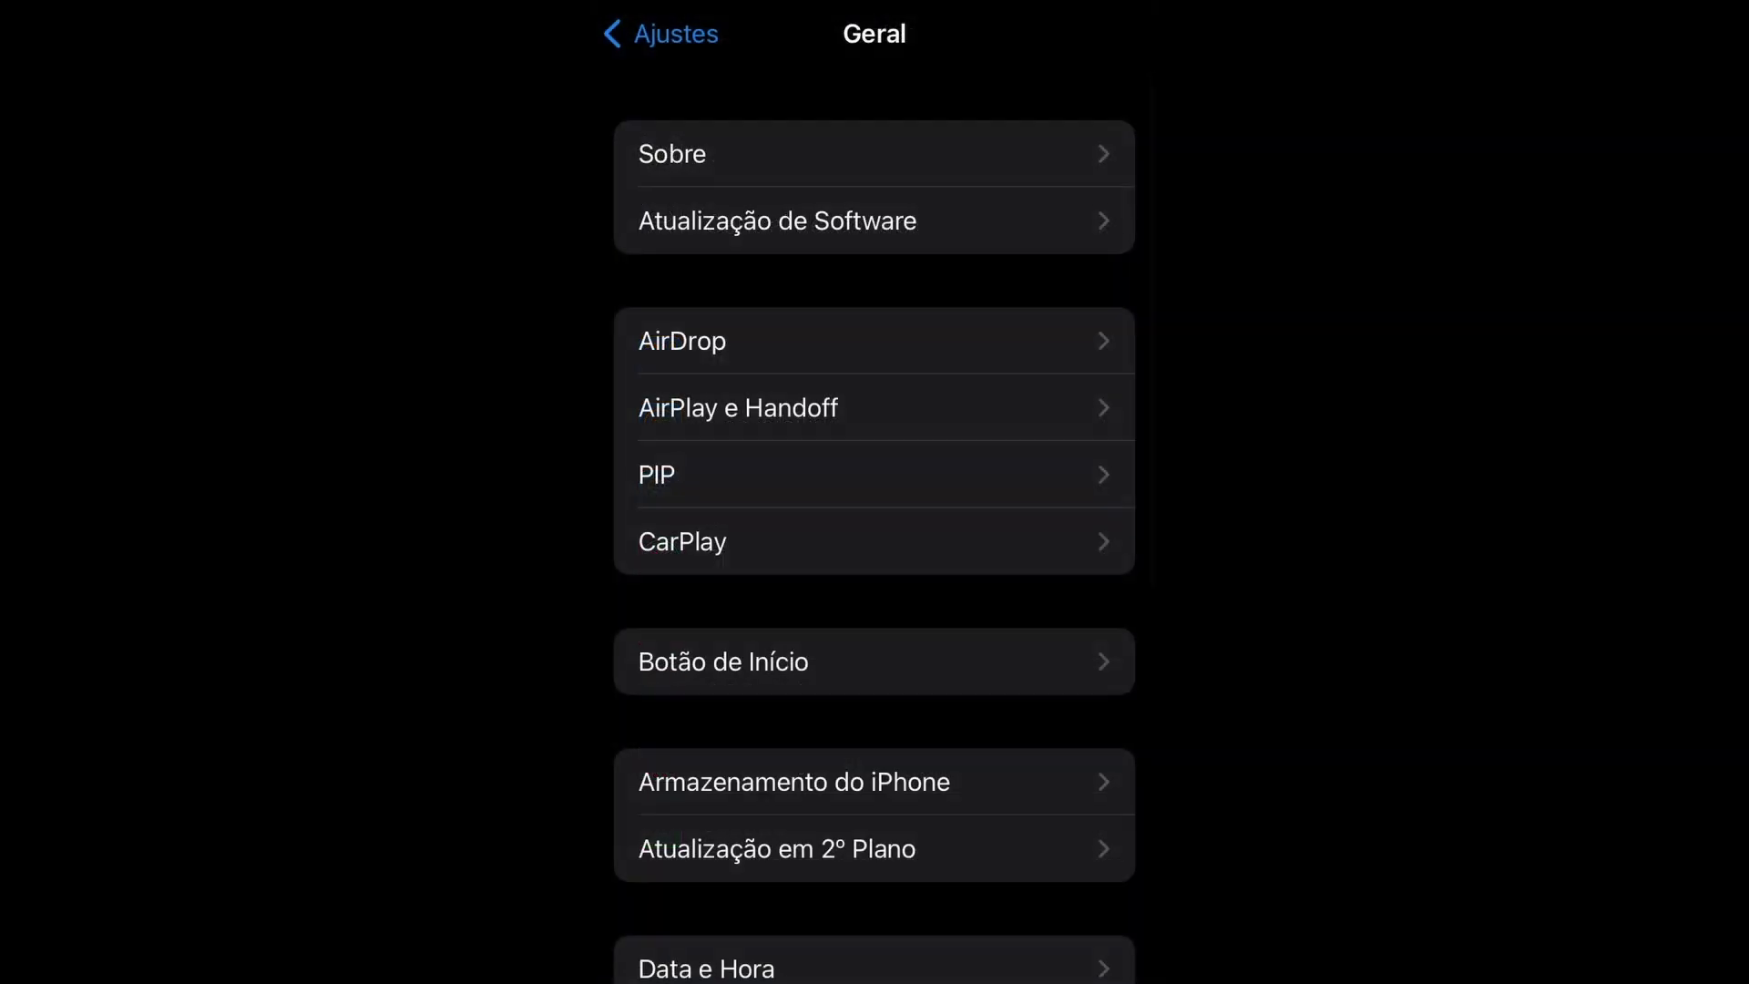
scroll(875, 546, "down", 5)
left_click(683, 599)
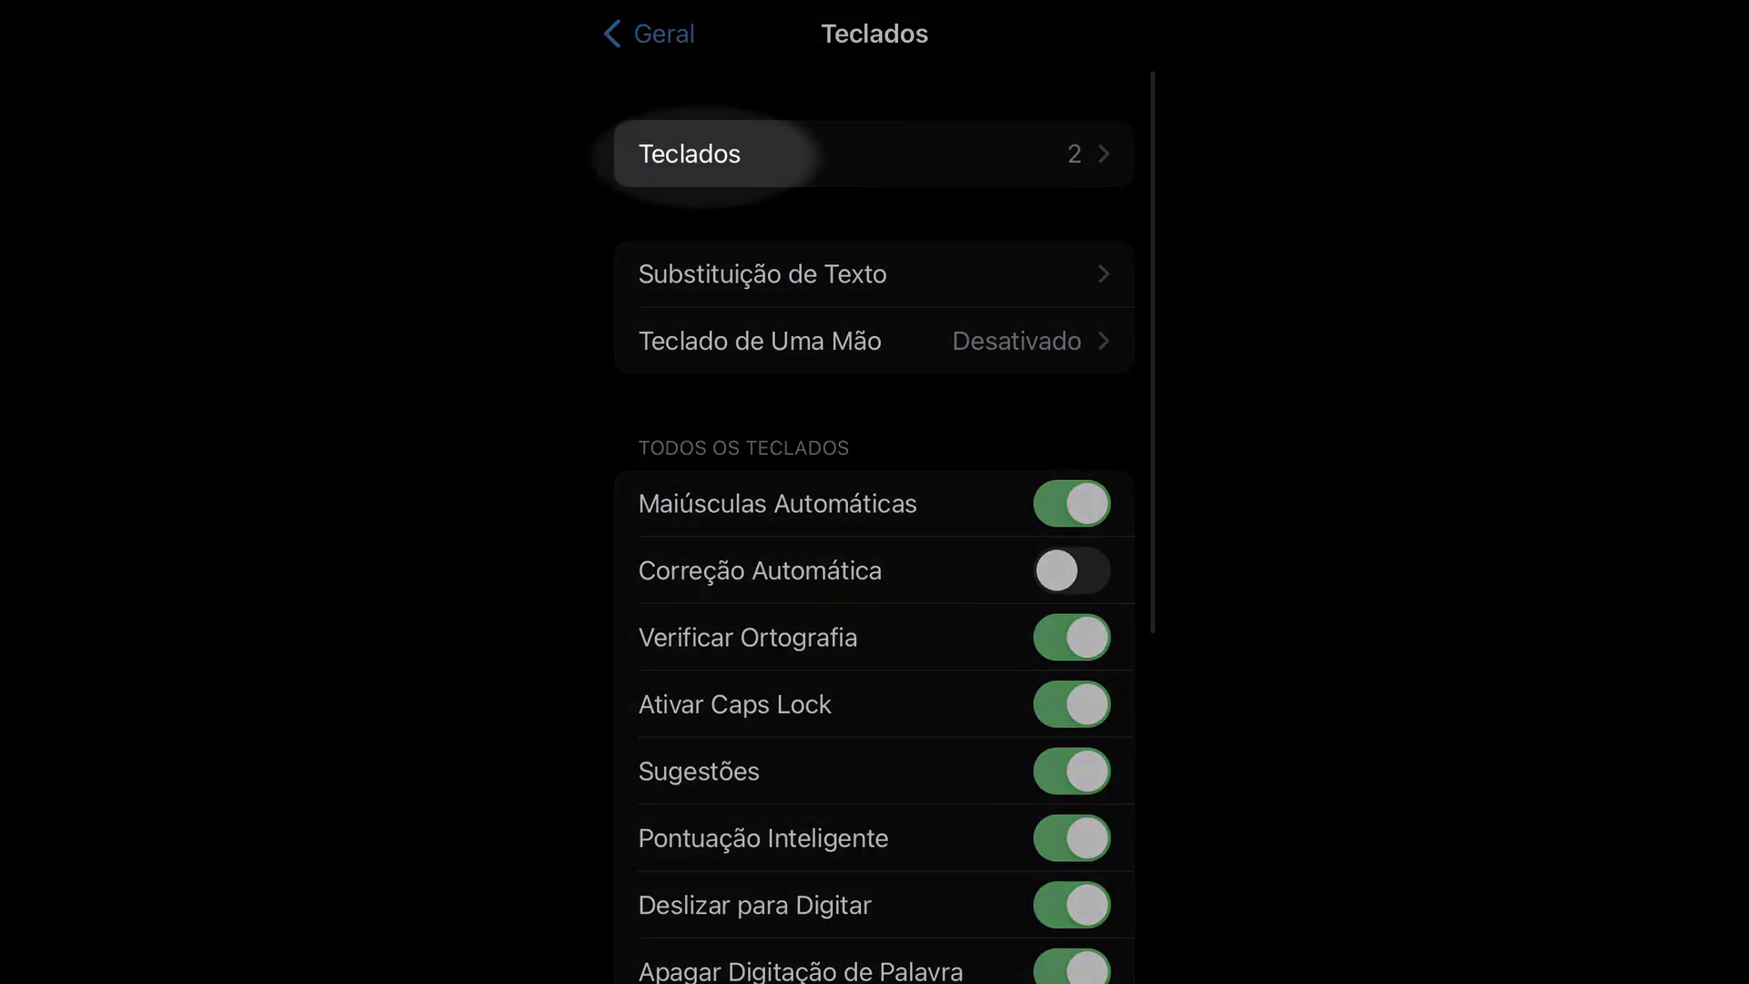
left_click(690, 153)
Search the new keyboards for "Russ" and add the standard Russo keyboard
left_click(784, 341)
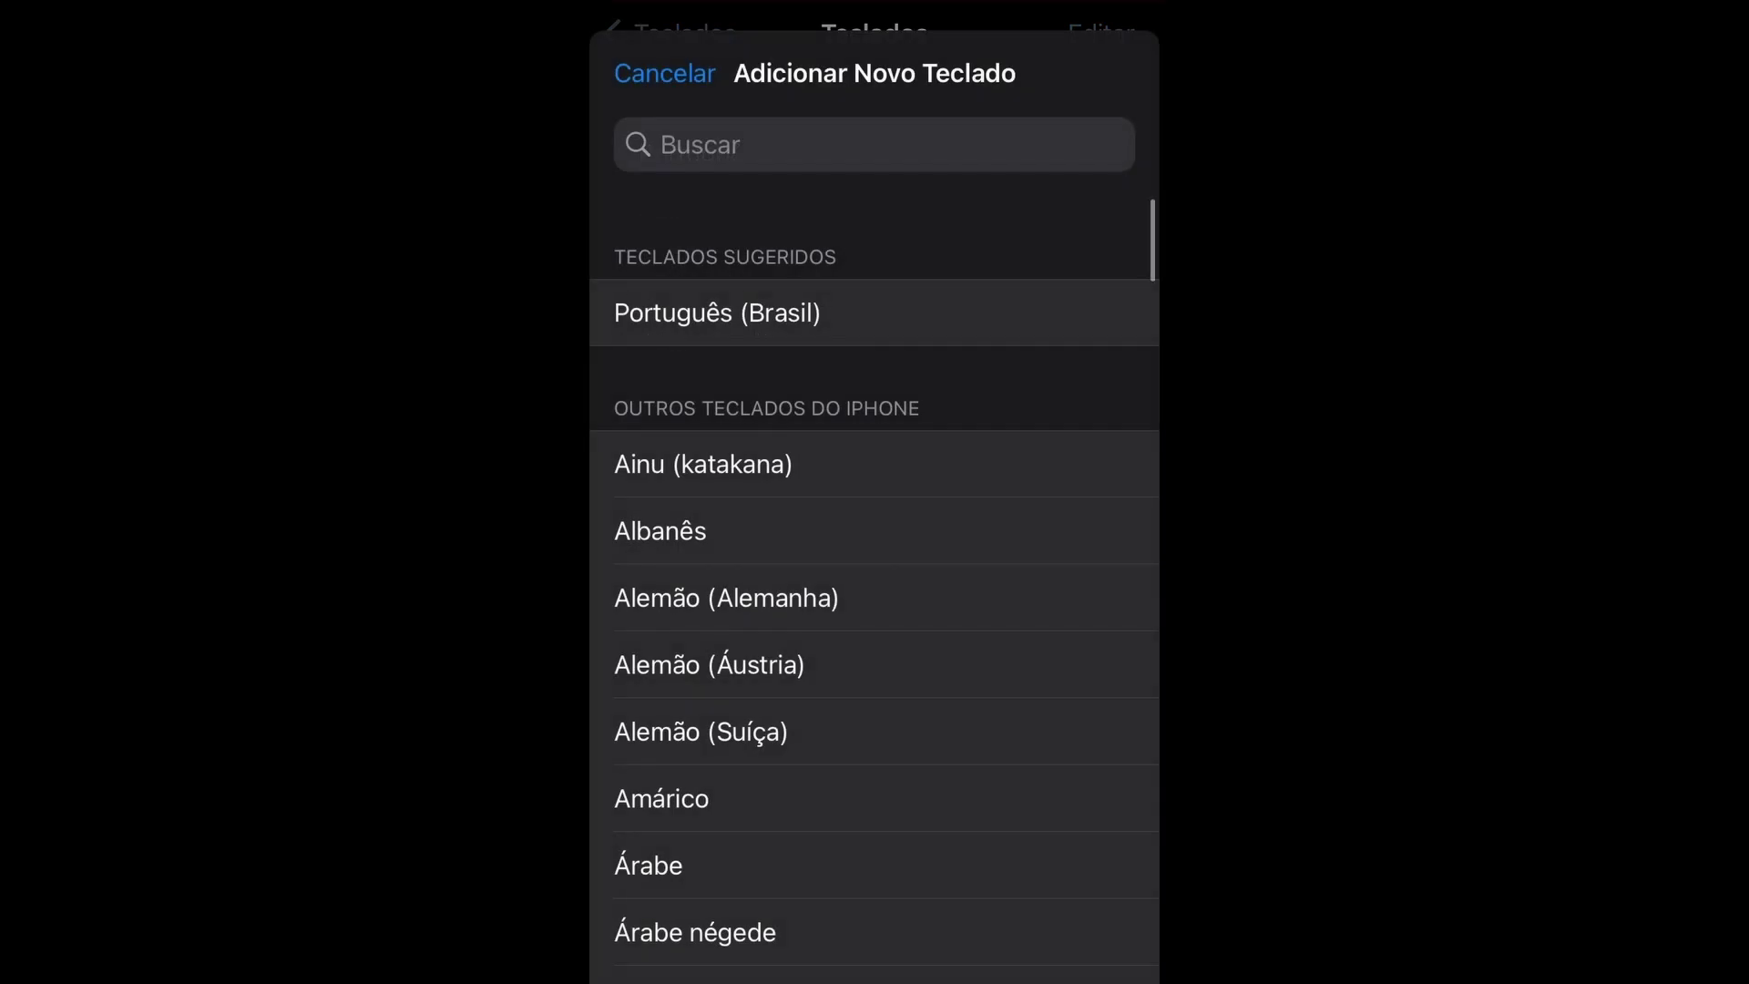
left_click(820, 141)
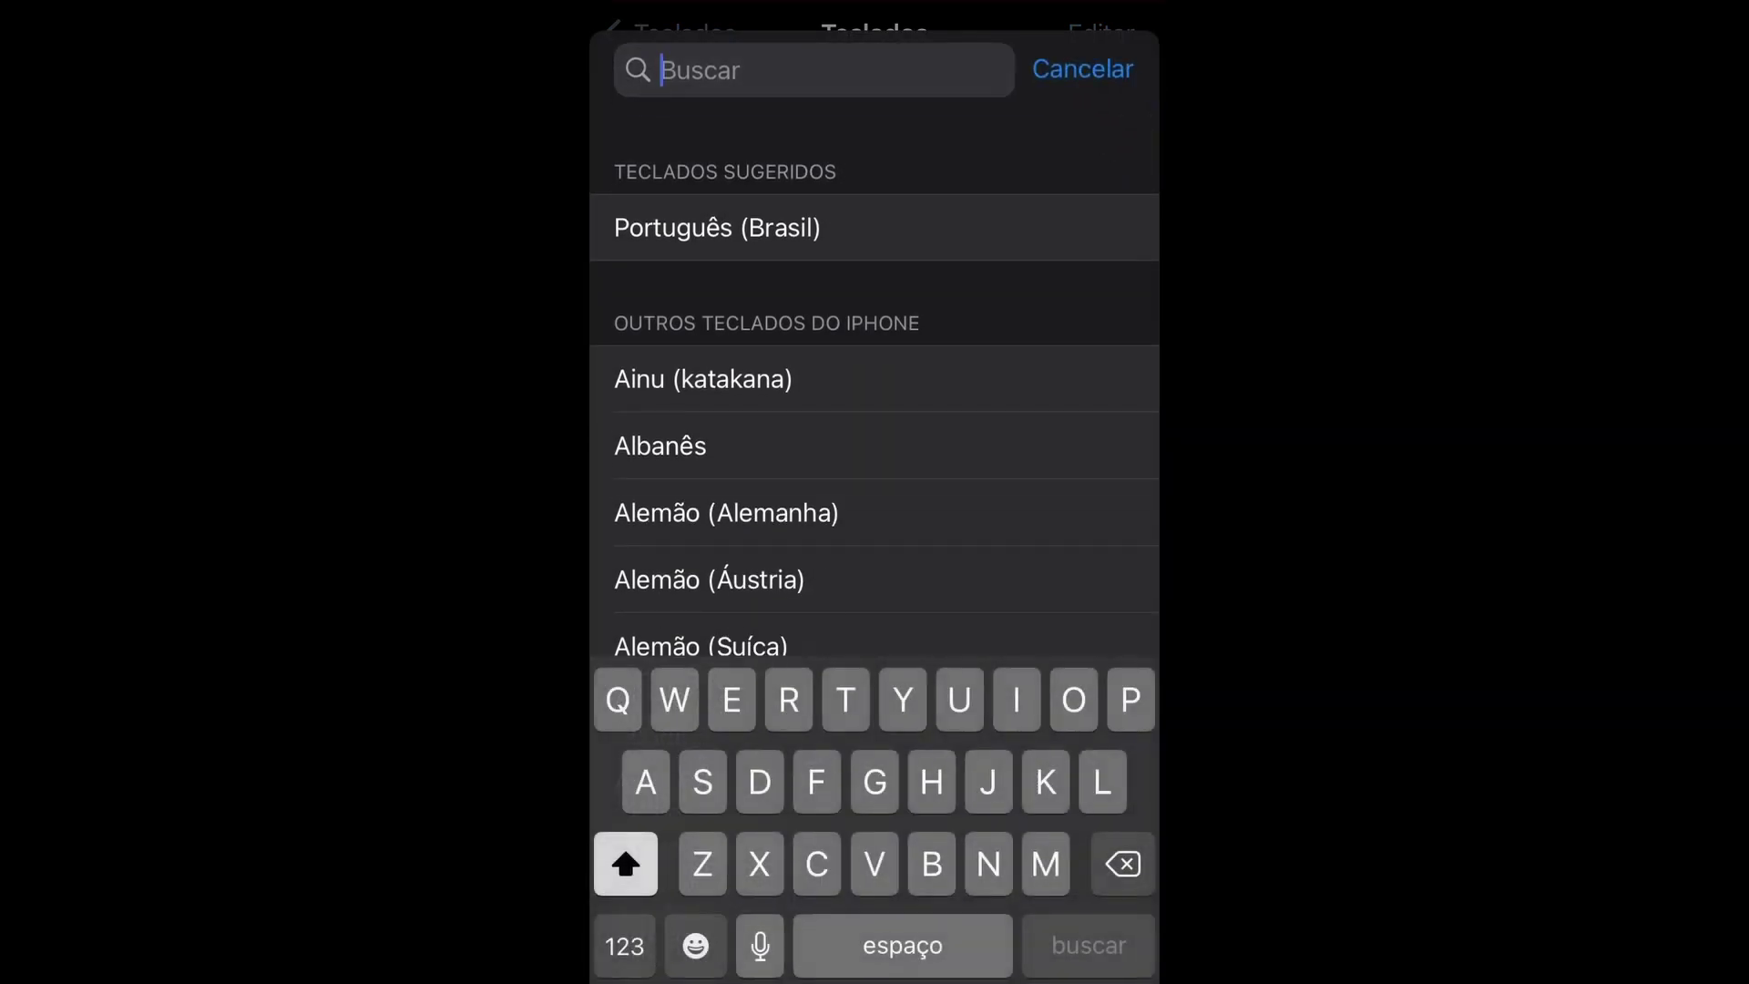
type("Russ")
left_click(649, 228)
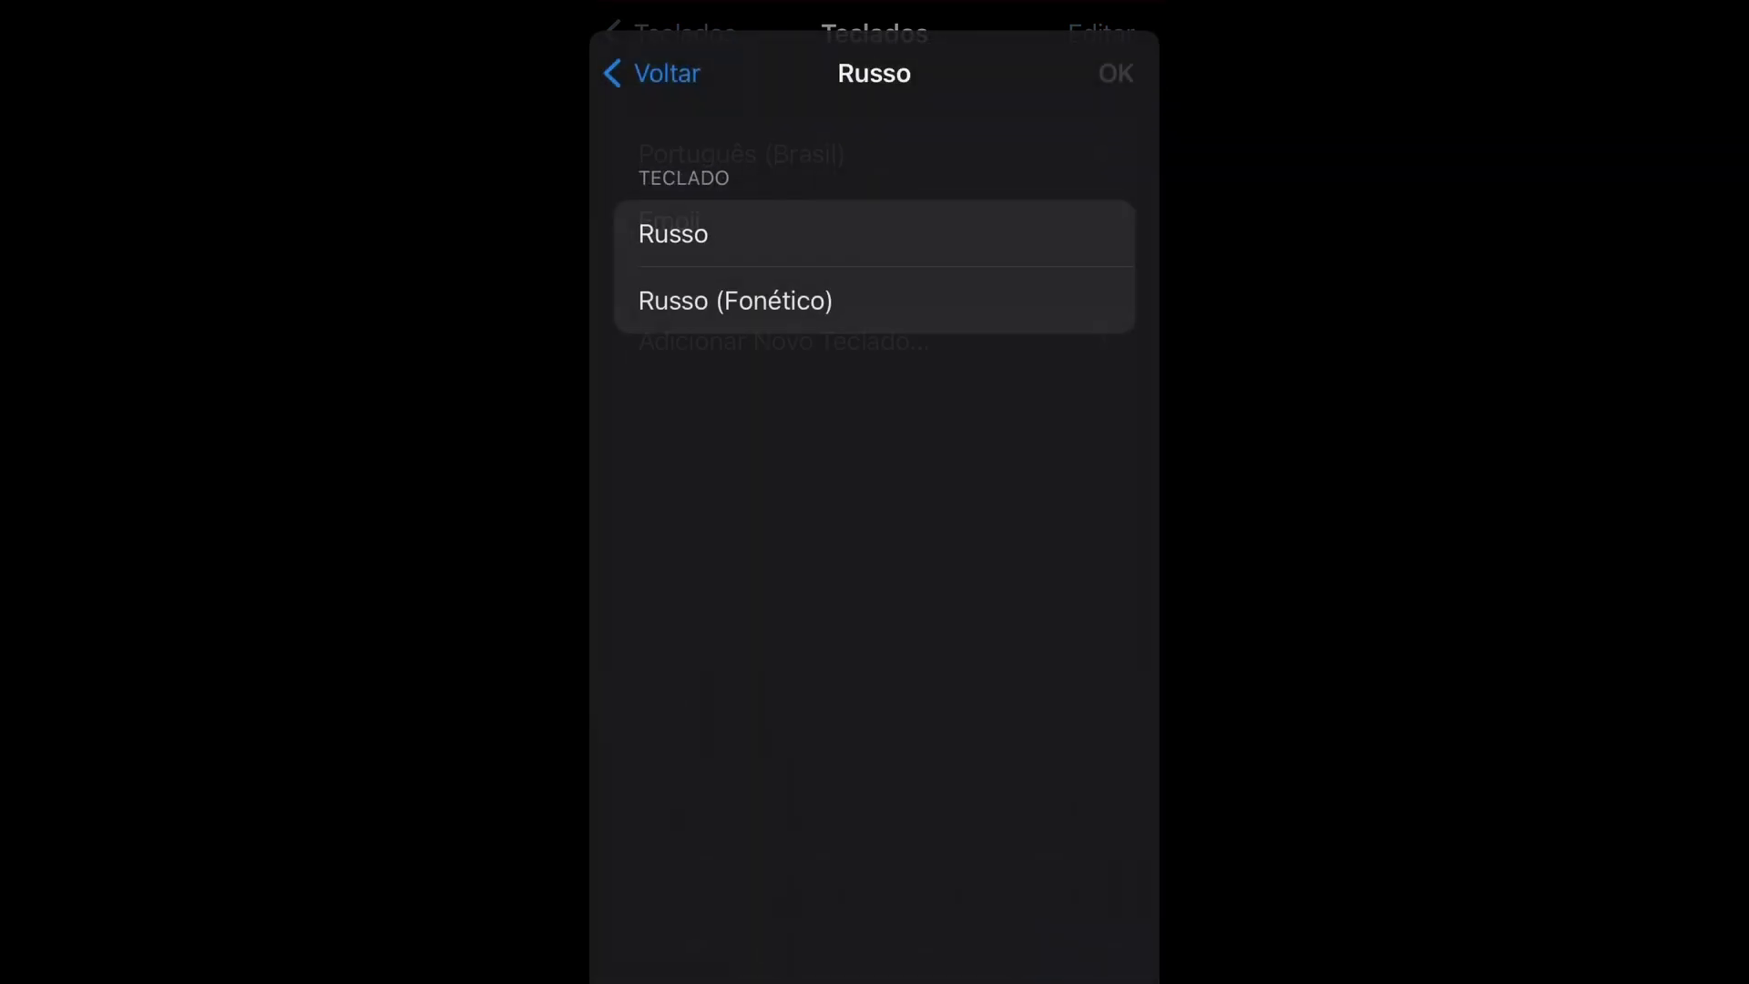
left_click(674, 233)
left_click(1116, 73)
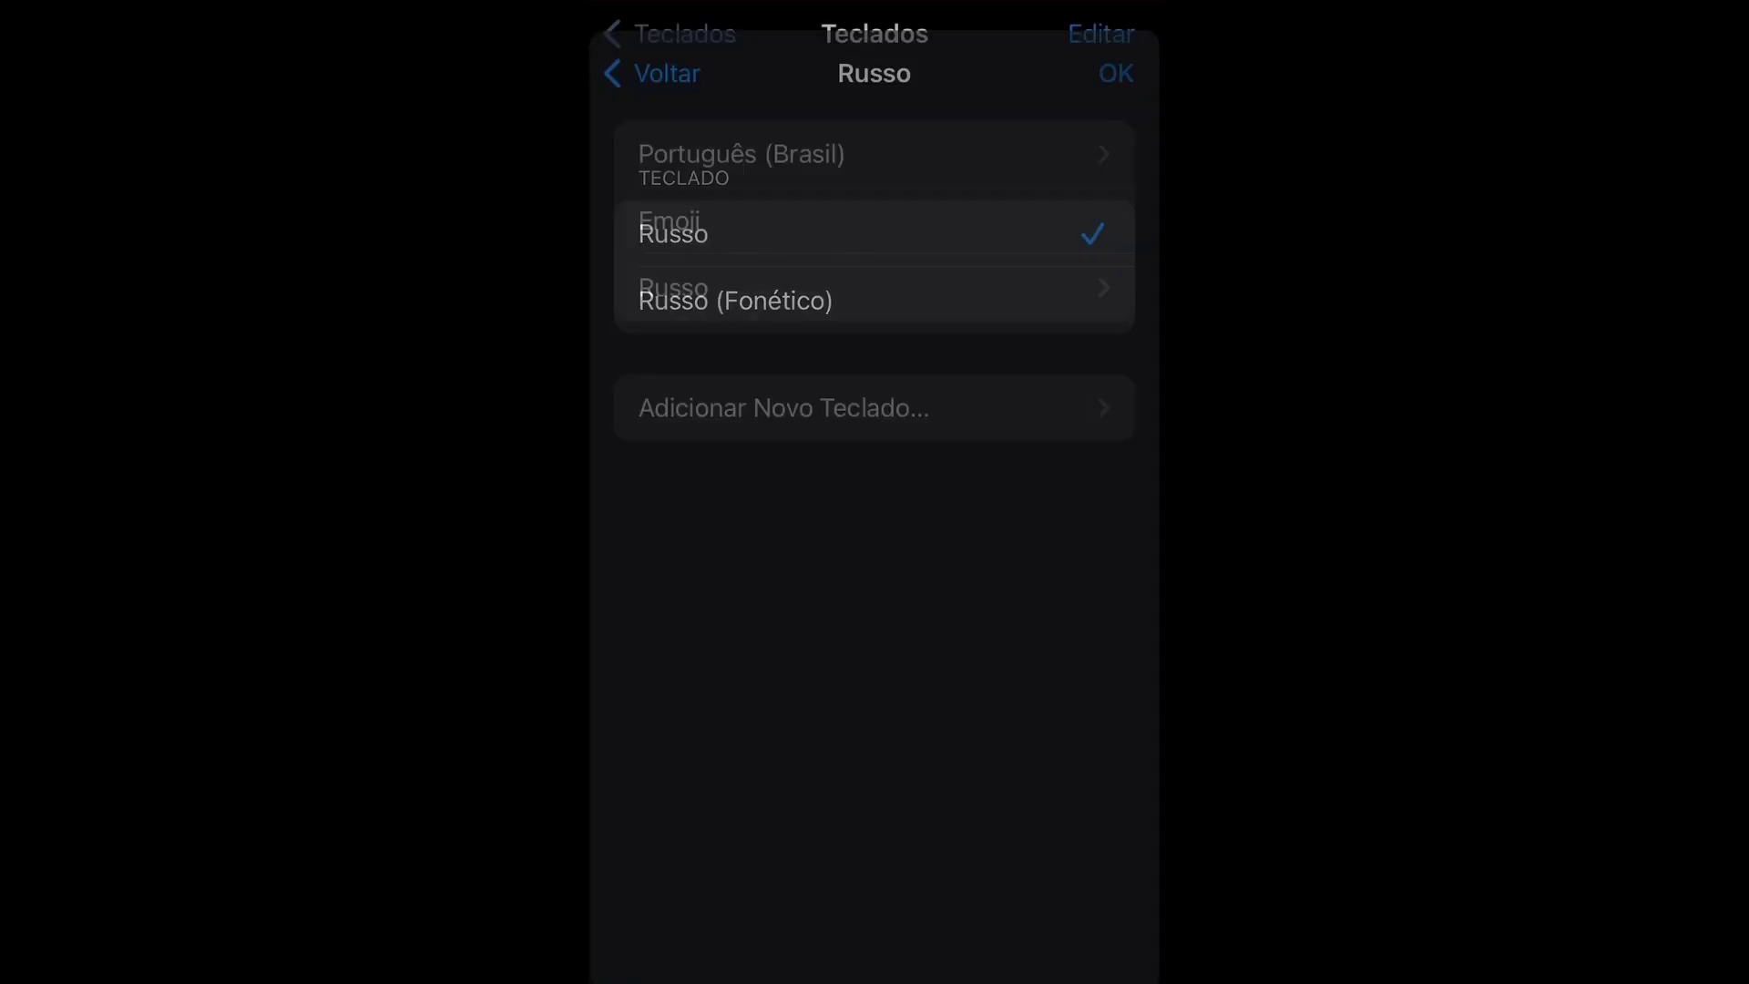